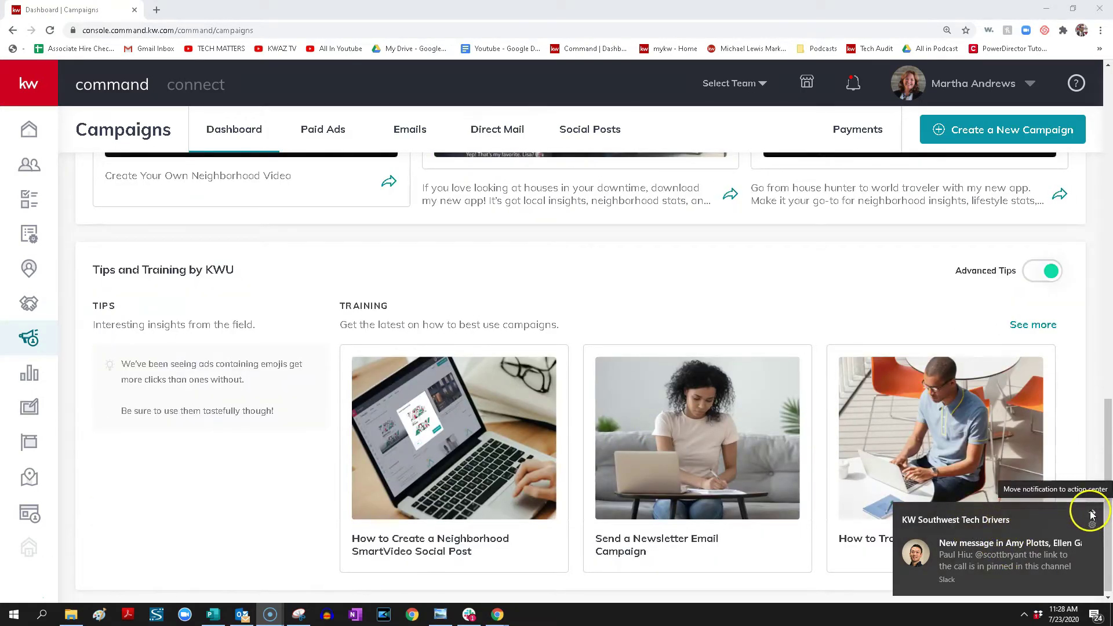
# Dismiss the chat notification and show past-12-months performance as leads, totalling 287
pyautogui.click(1092, 514)
pyautogui.scroll(15, 525, 413)
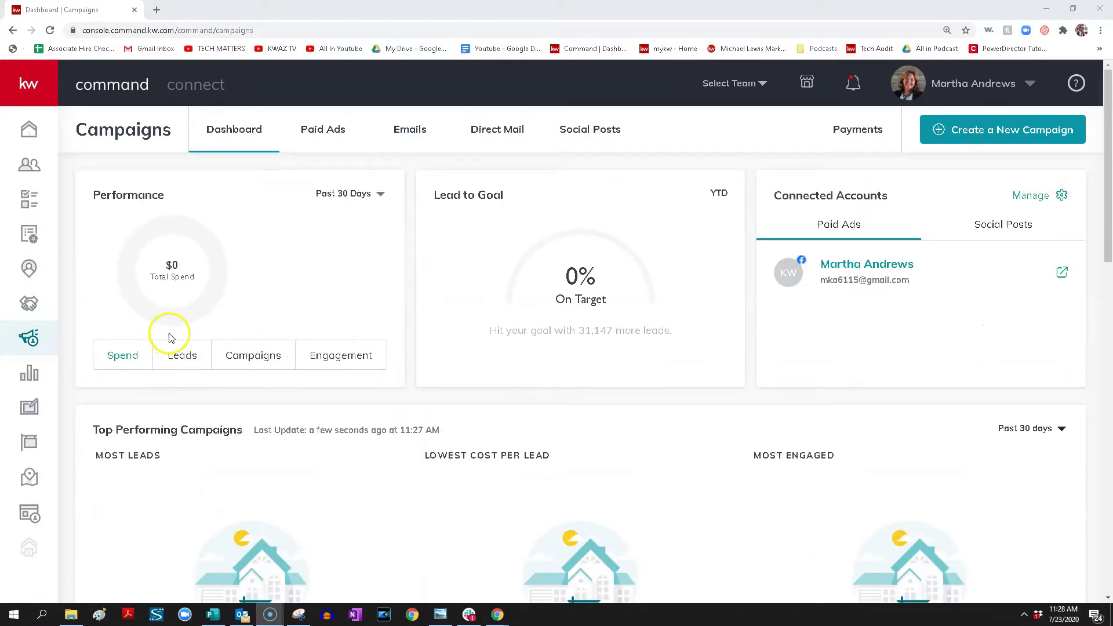
pyautogui.click(337, 194)
pyautogui.click(330, 265)
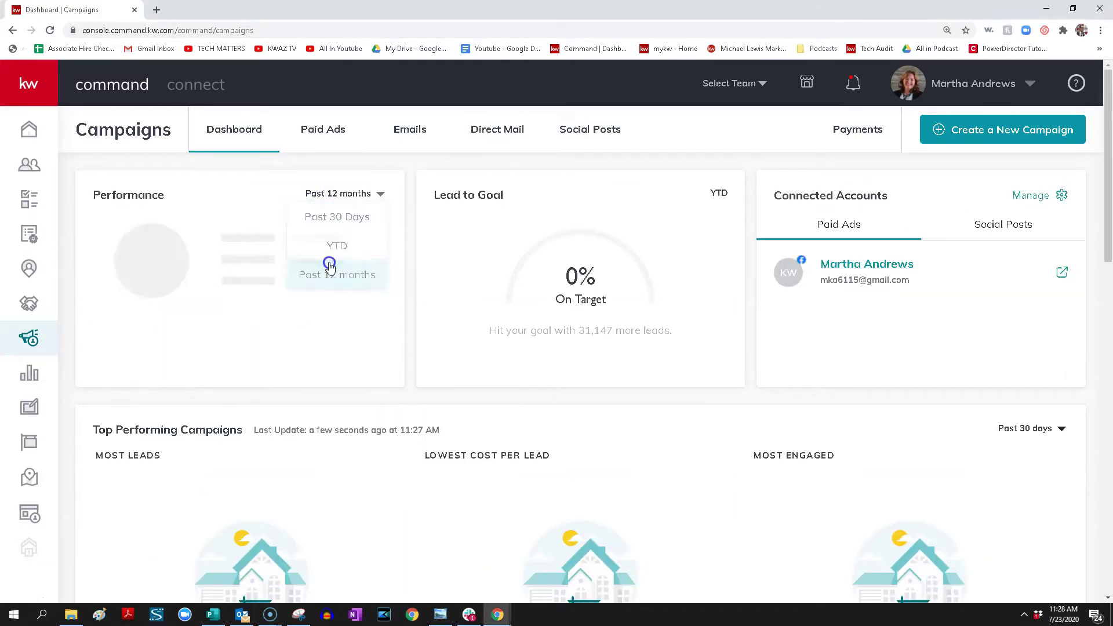
pyautogui.click(186, 359)
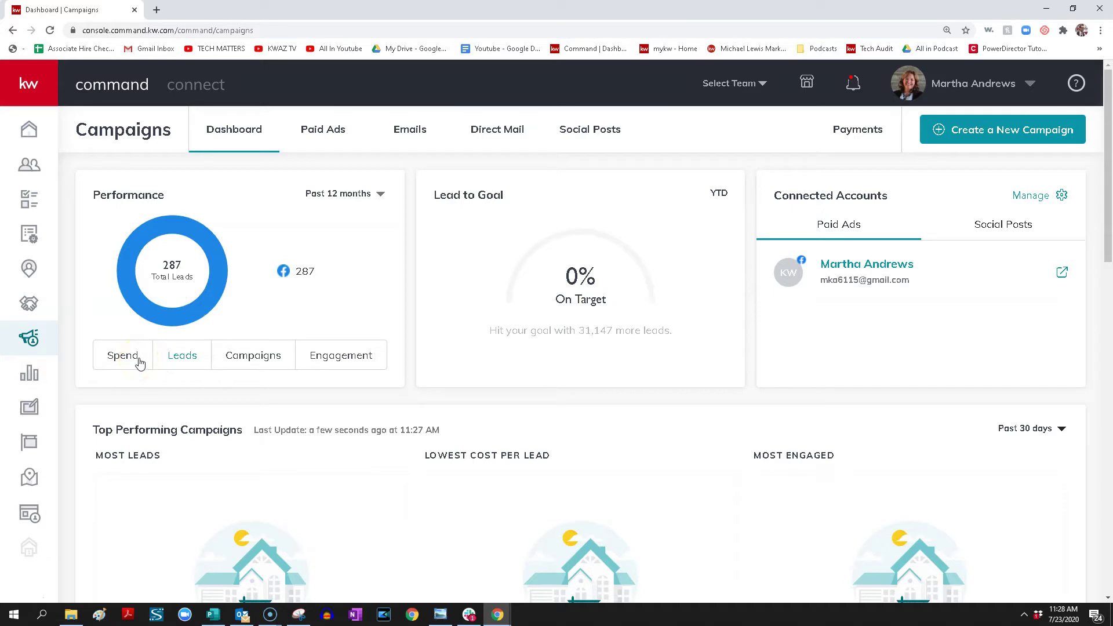
pyautogui.click(145, 357)
pyautogui.click(183, 361)
# Review the payment information and ad spend metrics on the Payments page
pyautogui.click(335, 127)
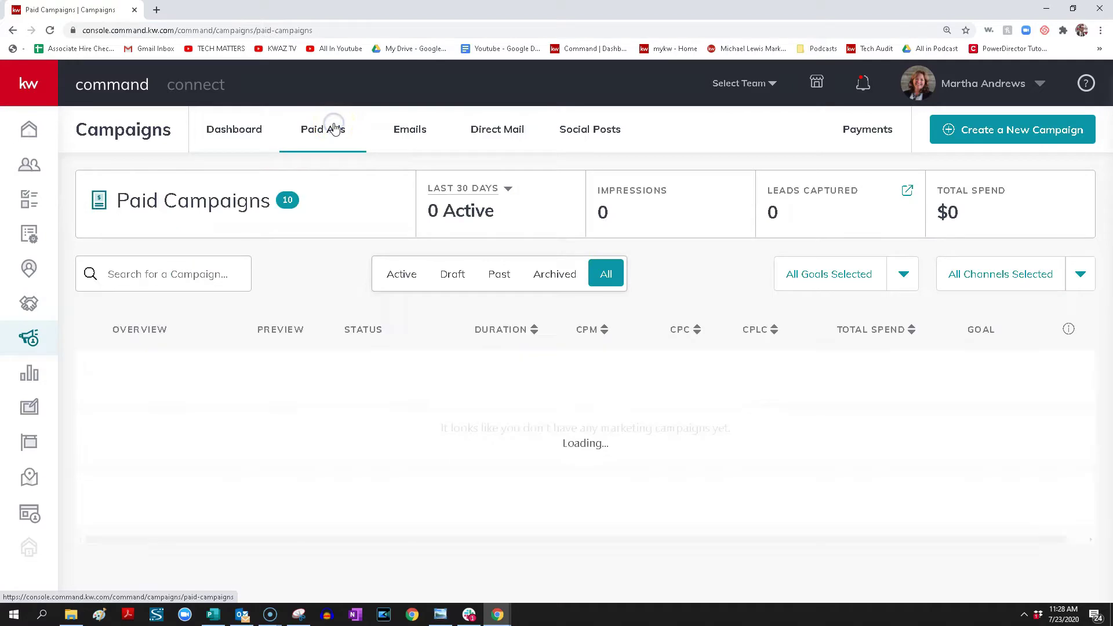
pyautogui.click(875, 133)
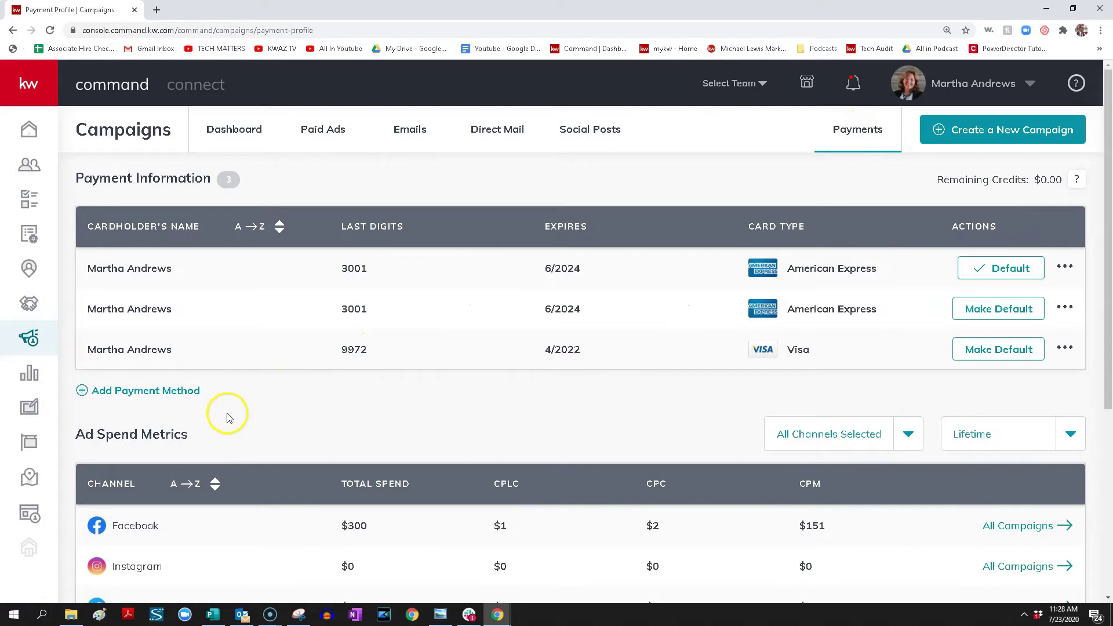
pyautogui.click(1054, 195)
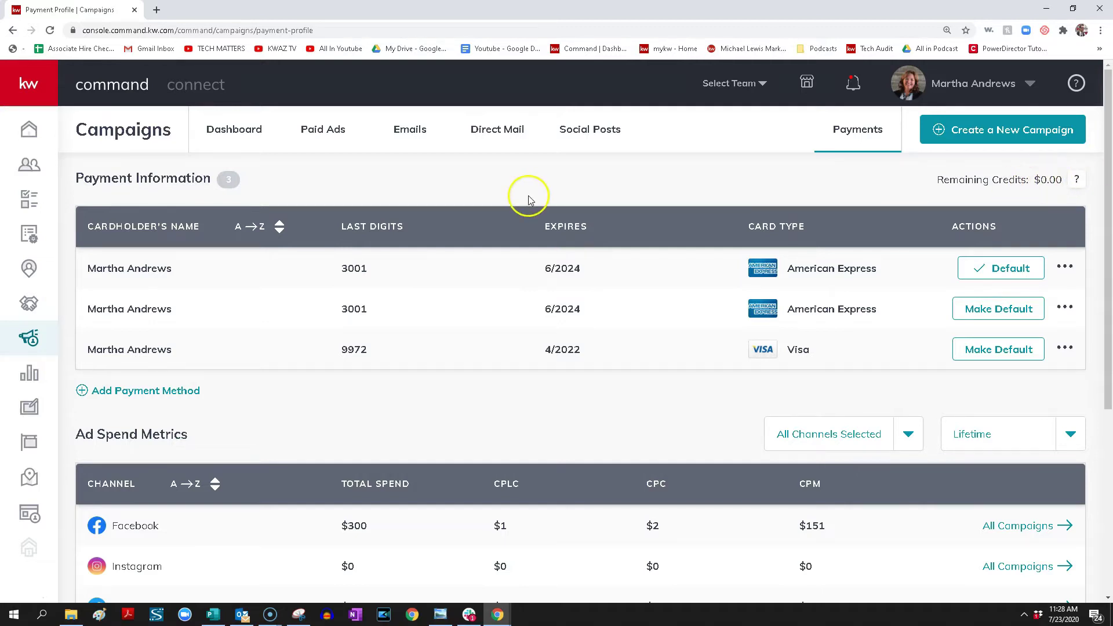
pyautogui.scroll(-4, 531, 199)
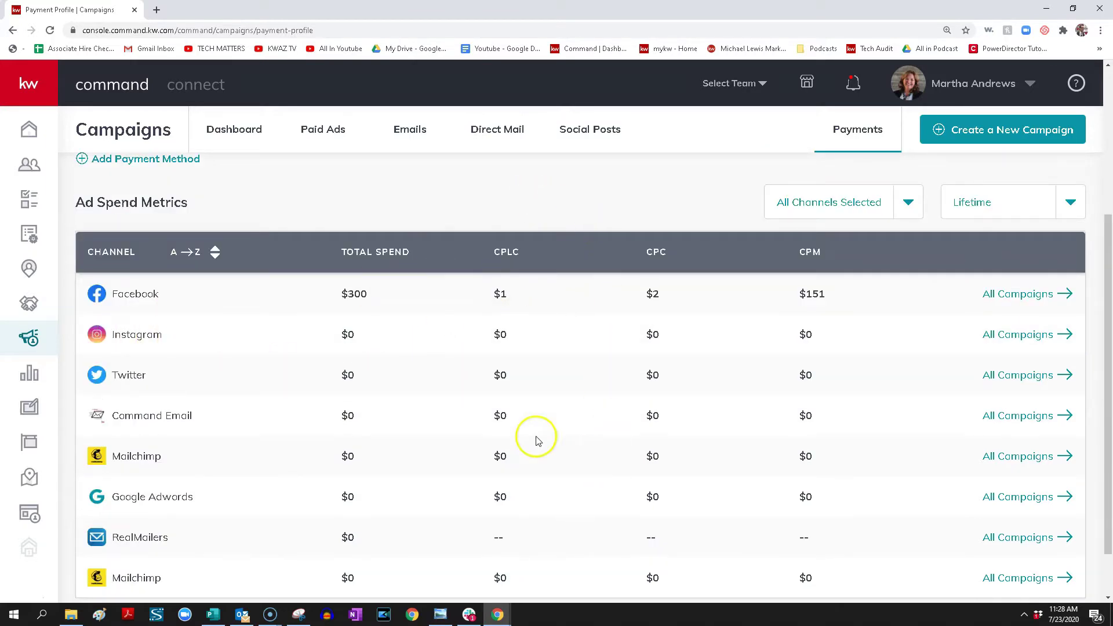
pyautogui.scroll(4, 609, 375)
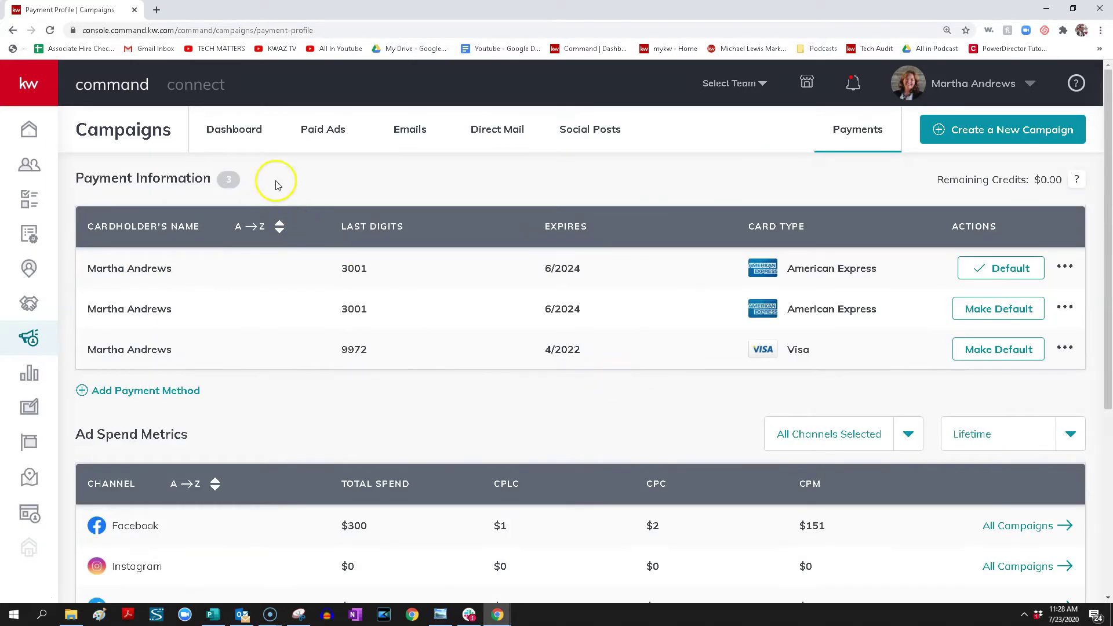
# Return to the Paid Ads list and browse the 10 paid campaigns
pyautogui.click(316, 130)
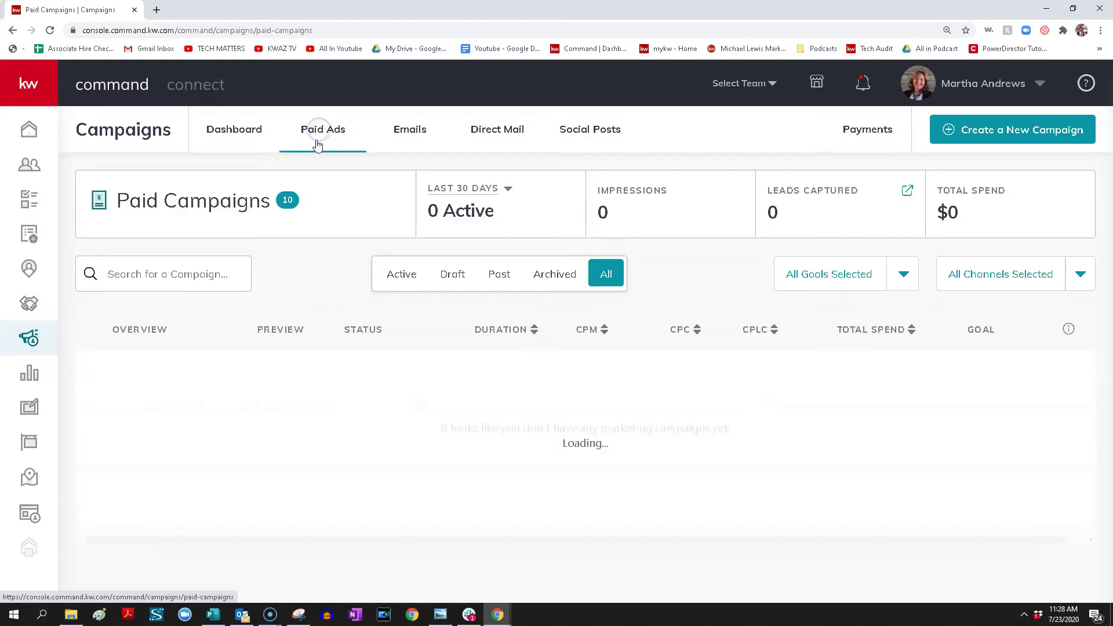
pyautogui.scroll(-2, 615, 389)
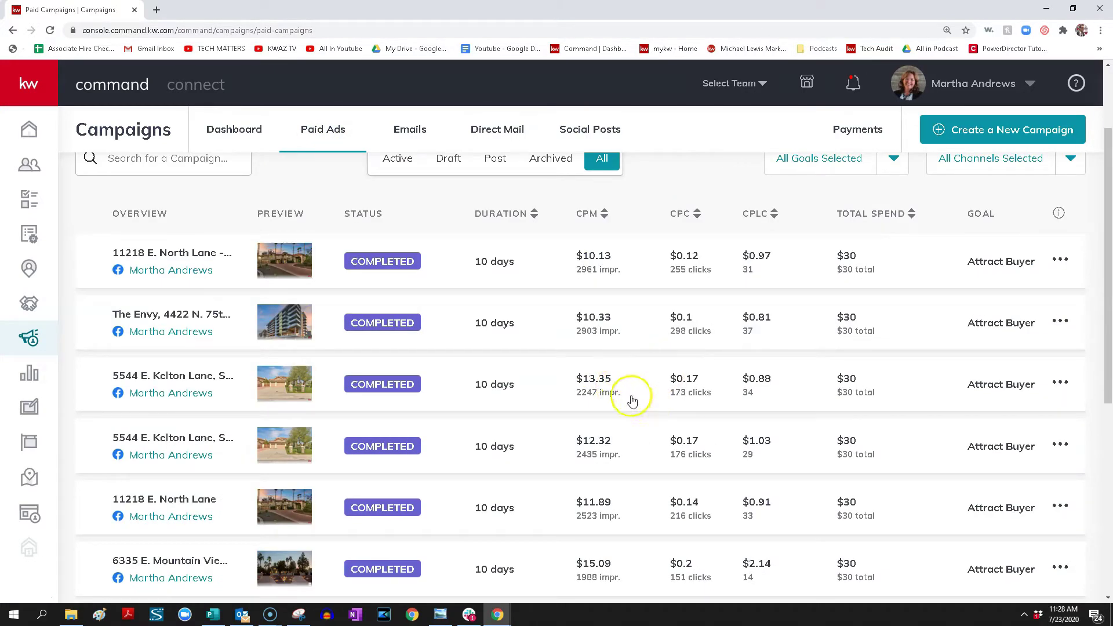
pyautogui.scroll(2, 802, 393)
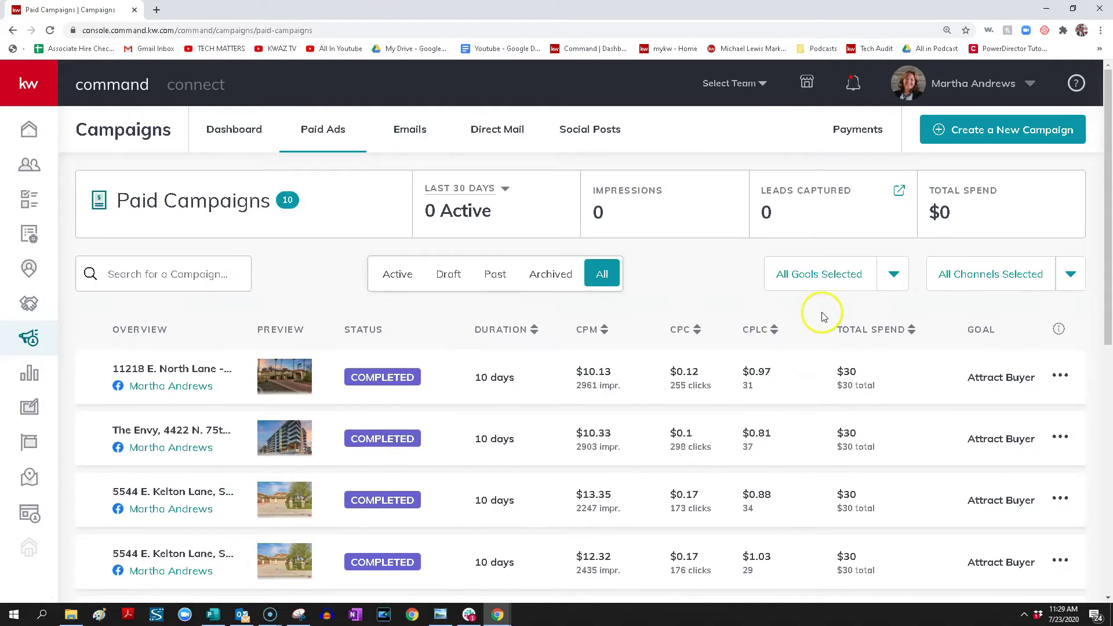
pyautogui.click(990, 129)
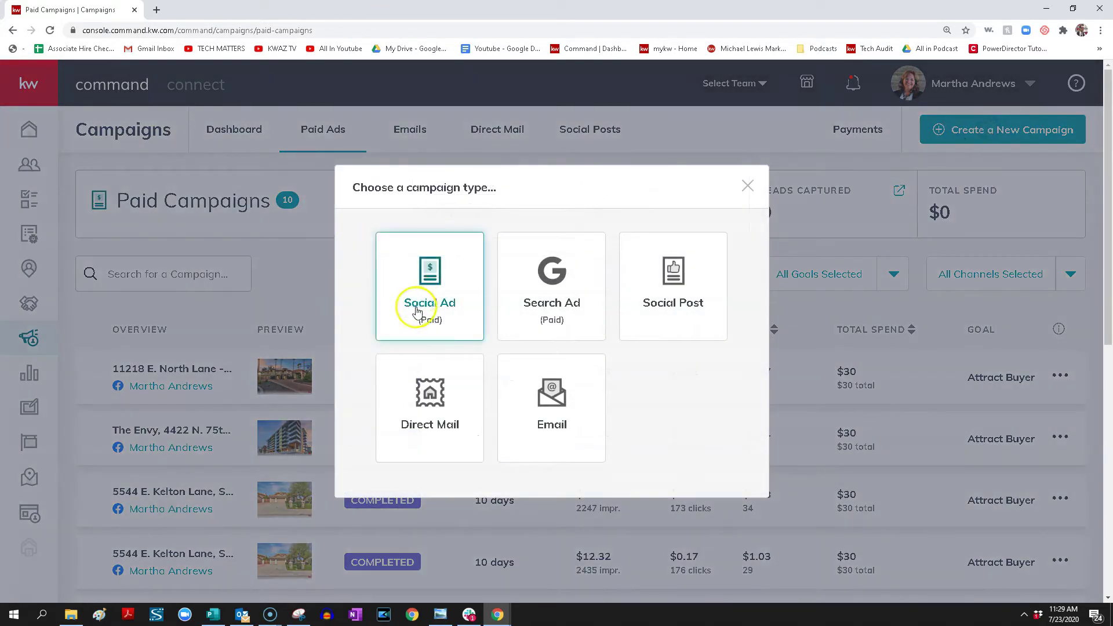
pyautogui.click(435, 304)
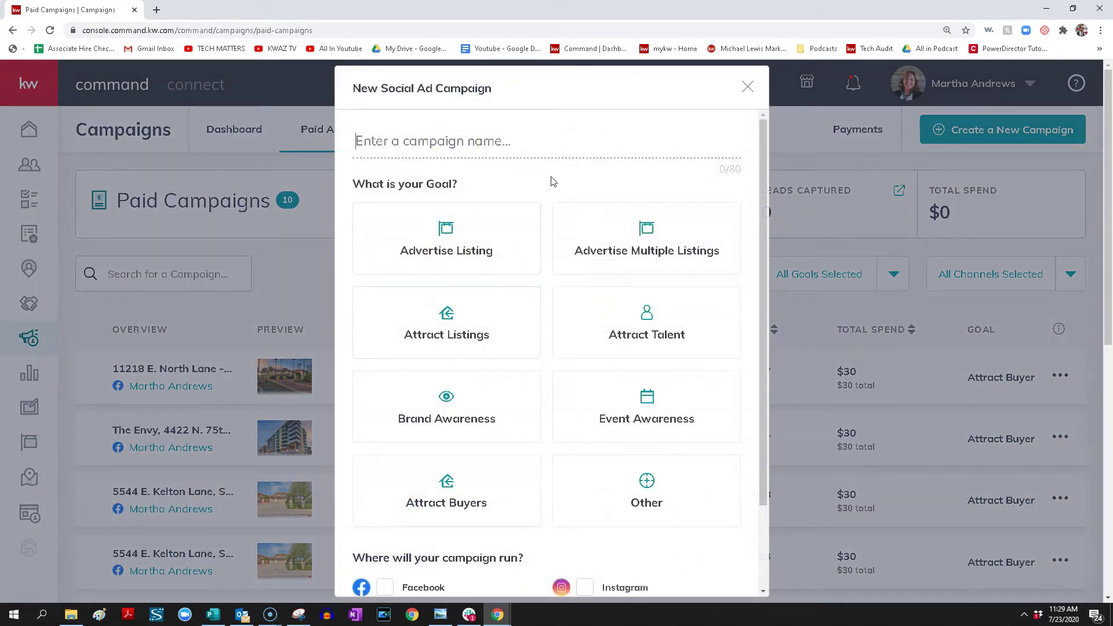
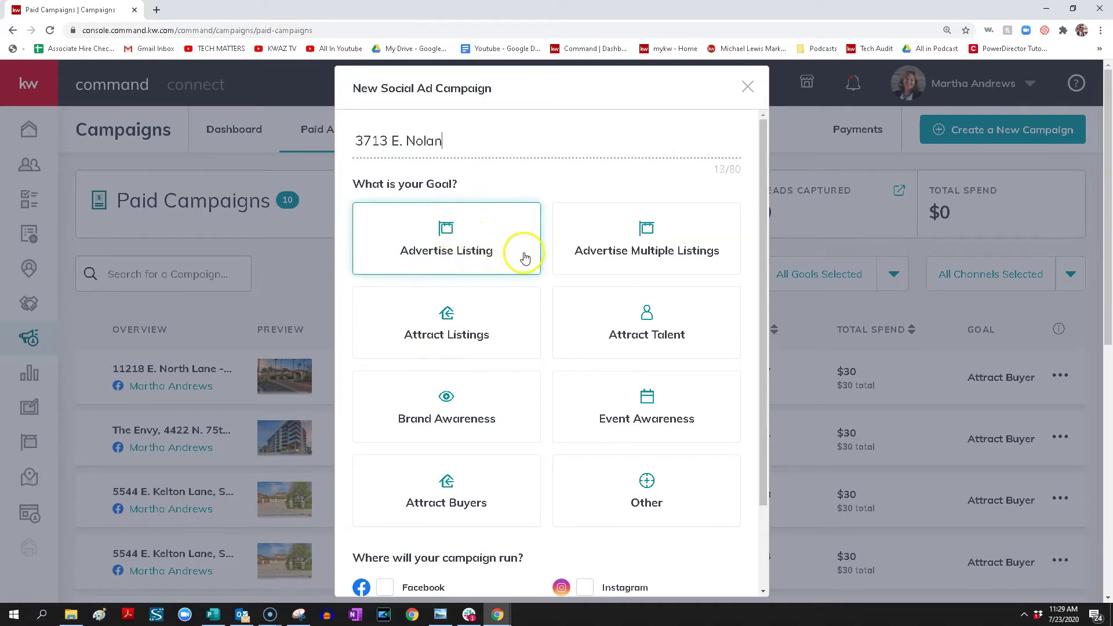
pyautogui.click(653, 234)
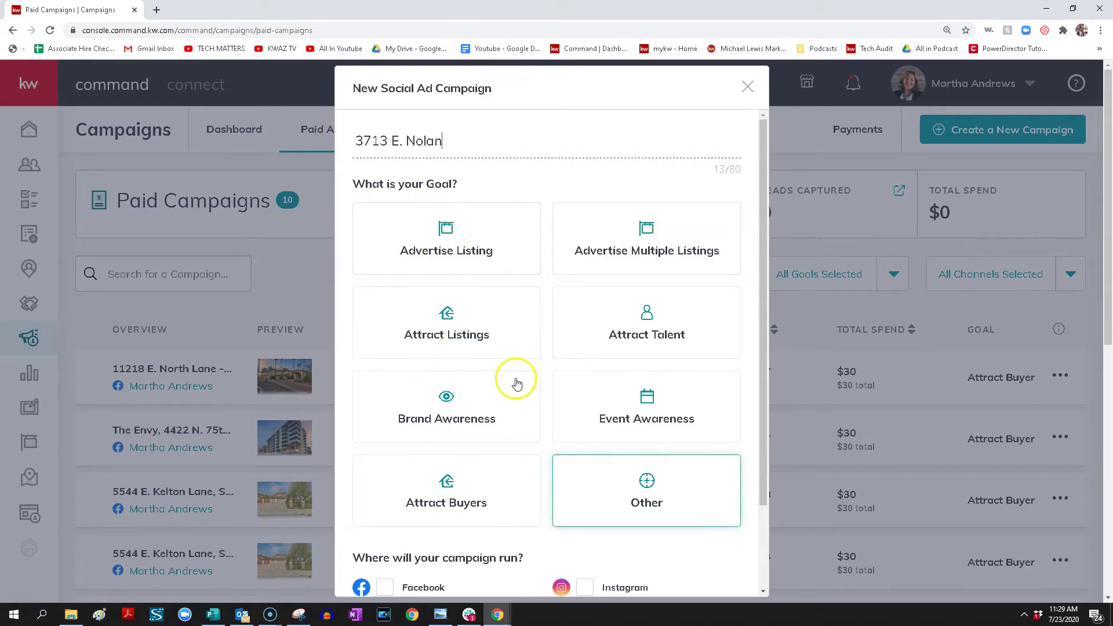
# Set the campaign goal to Advertise Listing on Facebook and proceed to setup
pyautogui.click(455, 253)
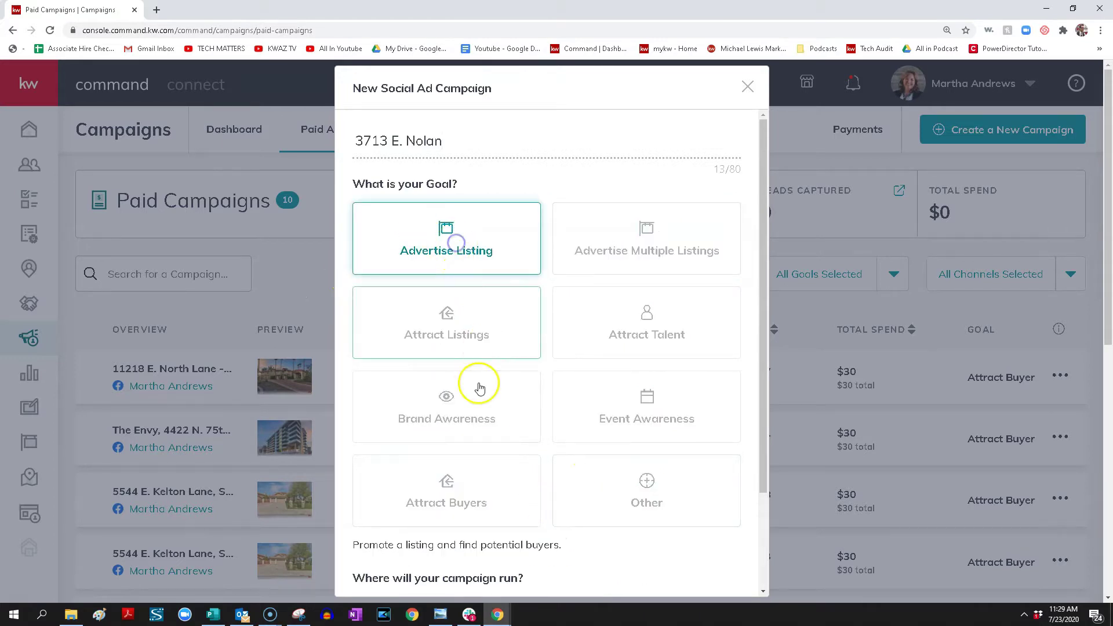
pyautogui.scroll(-2, 475, 389)
pyautogui.click(386, 486)
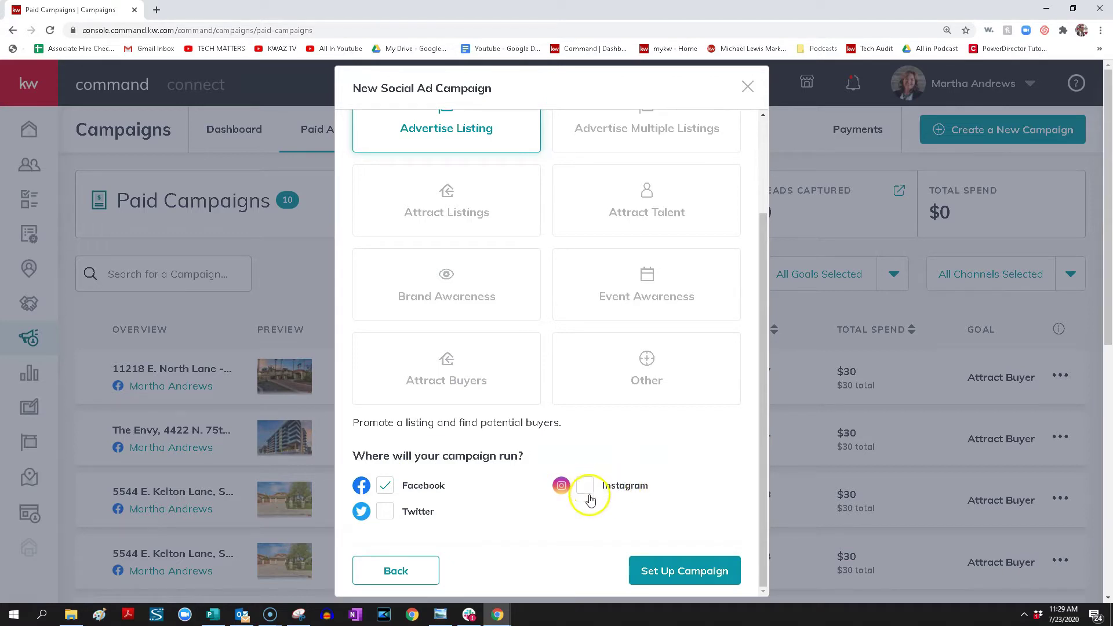
pyautogui.click(655, 566)
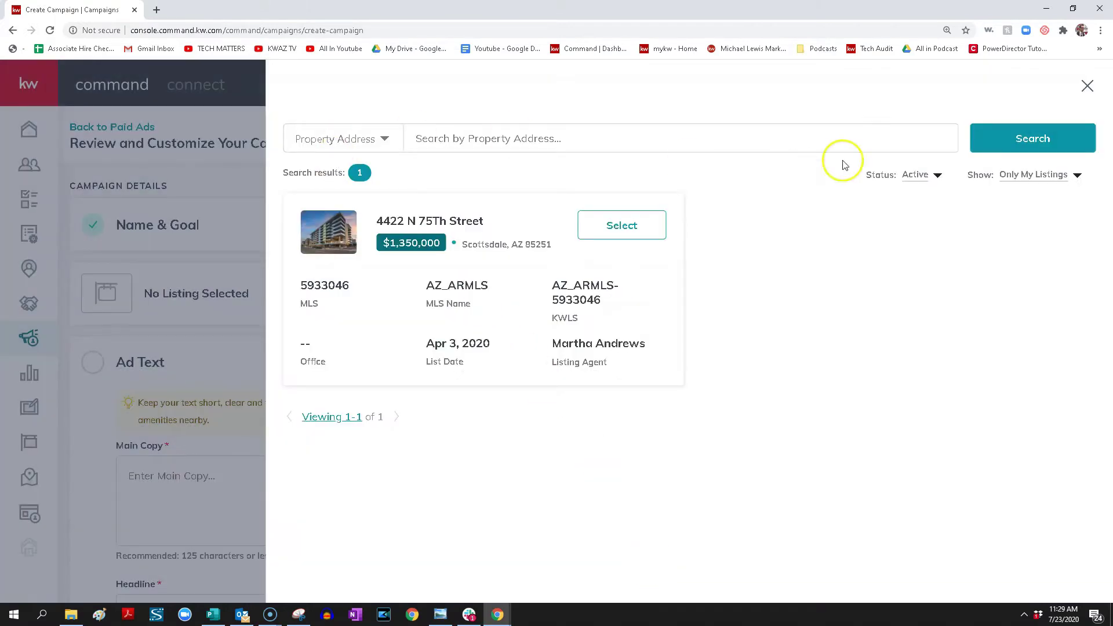
# Set the listing search filters to All Listings and All Status
pyautogui.click(1025, 176)
pyautogui.click(1027, 200)
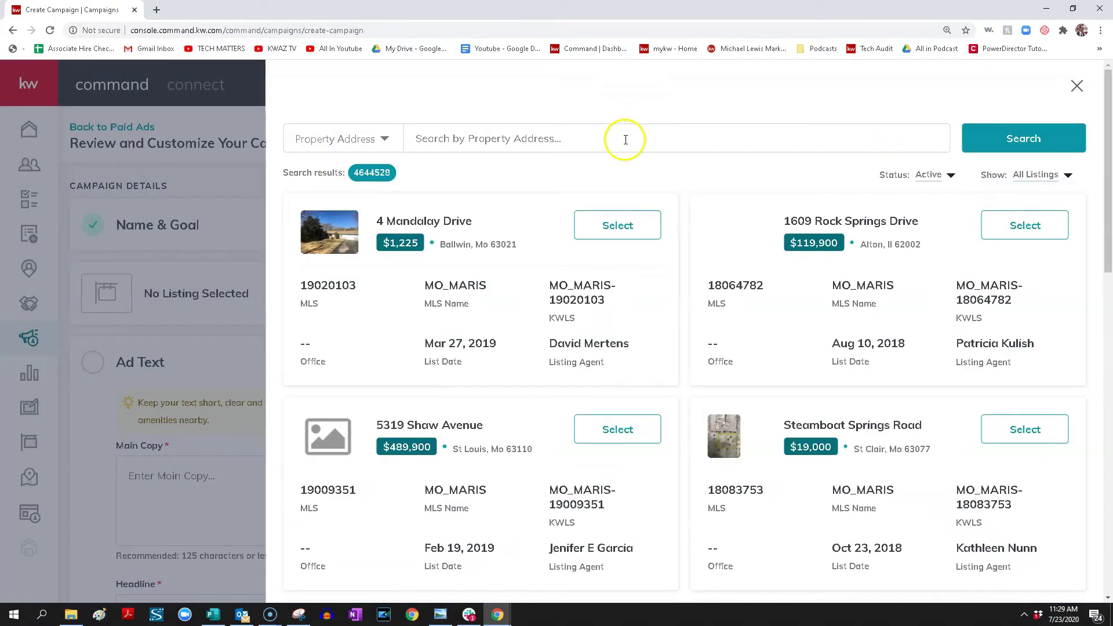
pyautogui.click(943, 175)
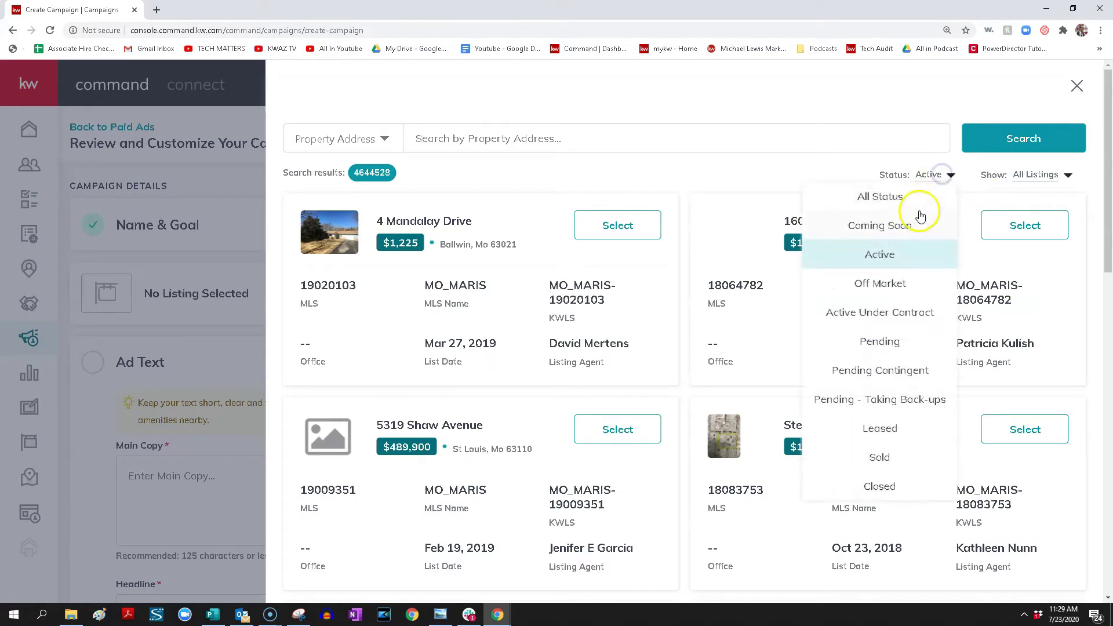
pyautogui.click(905, 195)
pyautogui.click(715, 137)
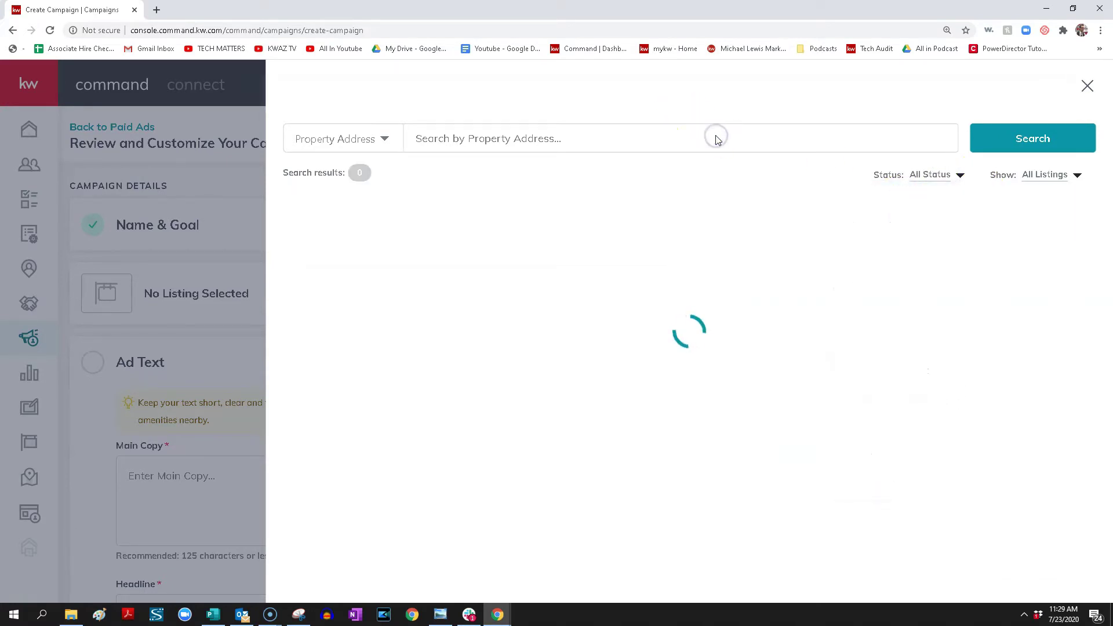
pyautogui.click(939, 177)
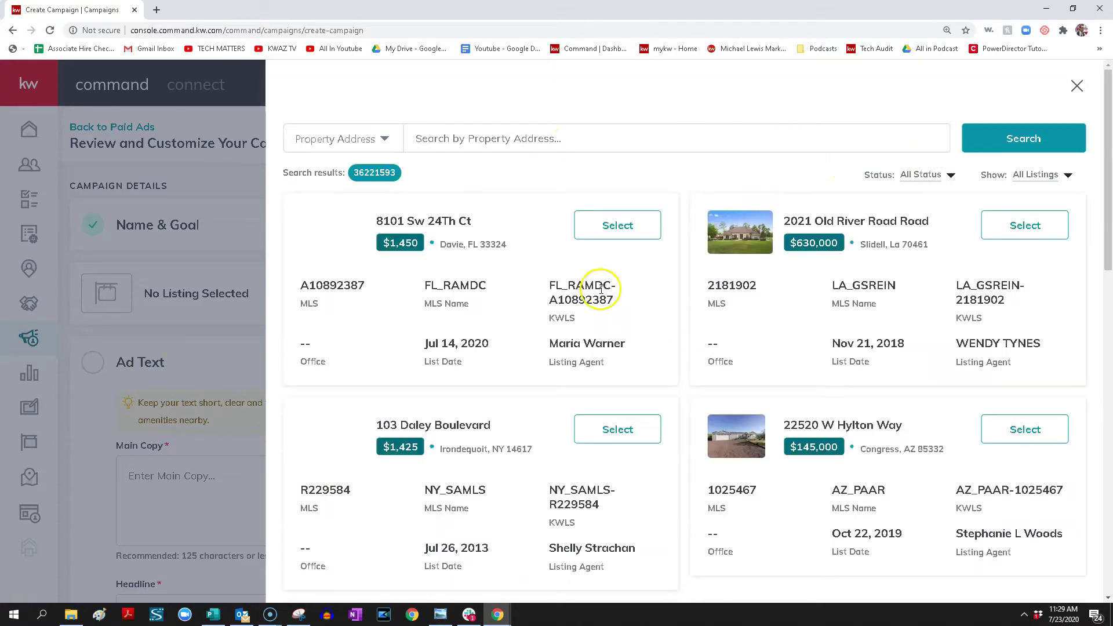
pyautogui.click(588, 139)
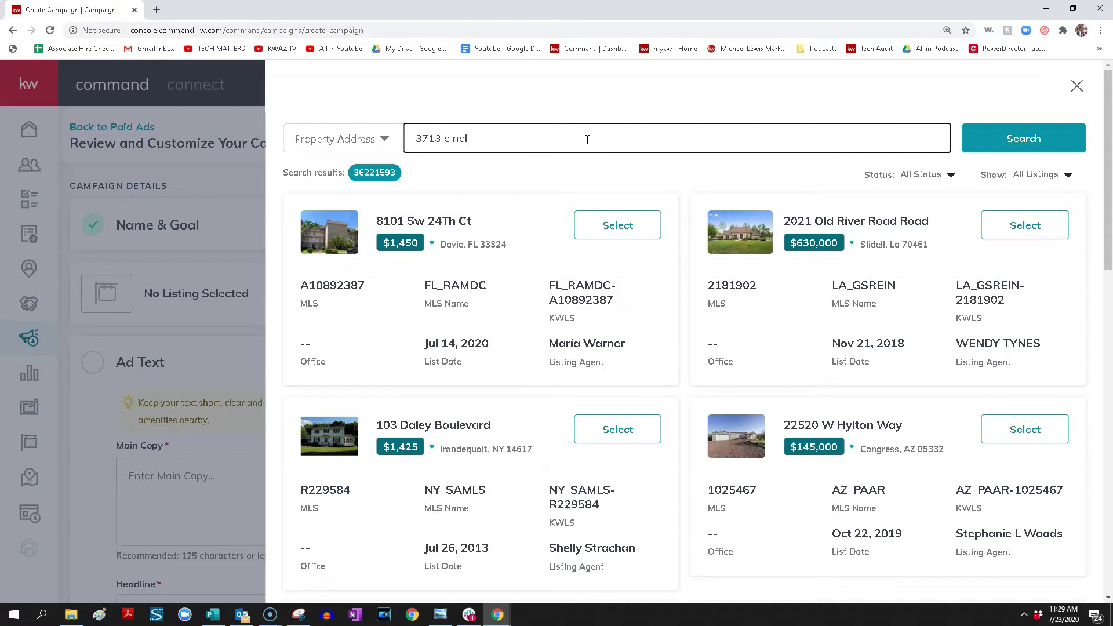
pyautogui.click(992, 138)
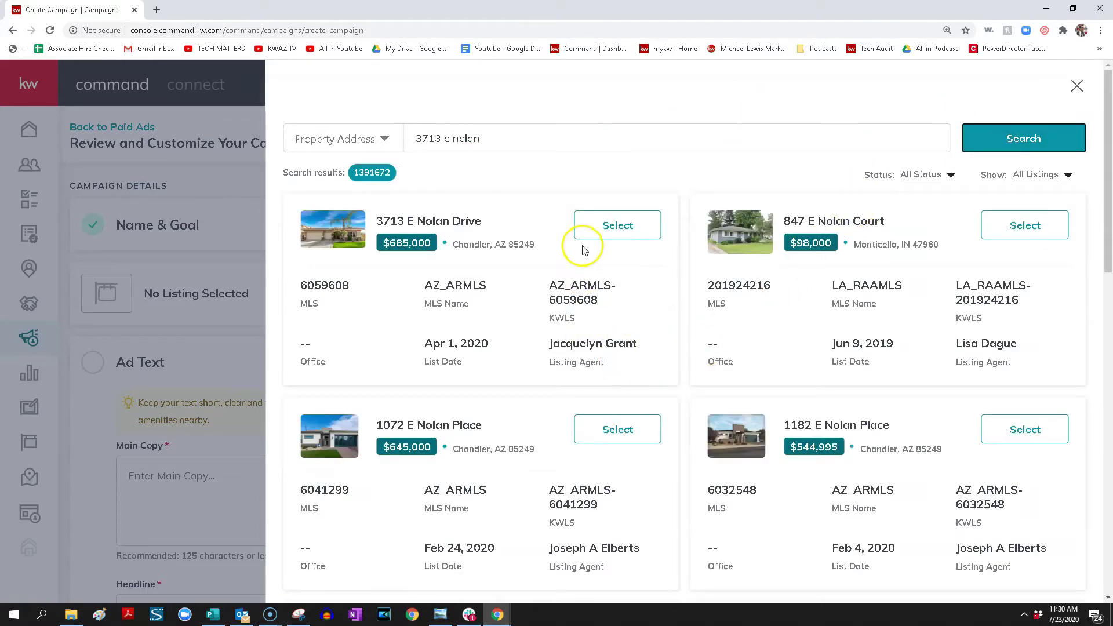
pyautogui.click(592, 227)
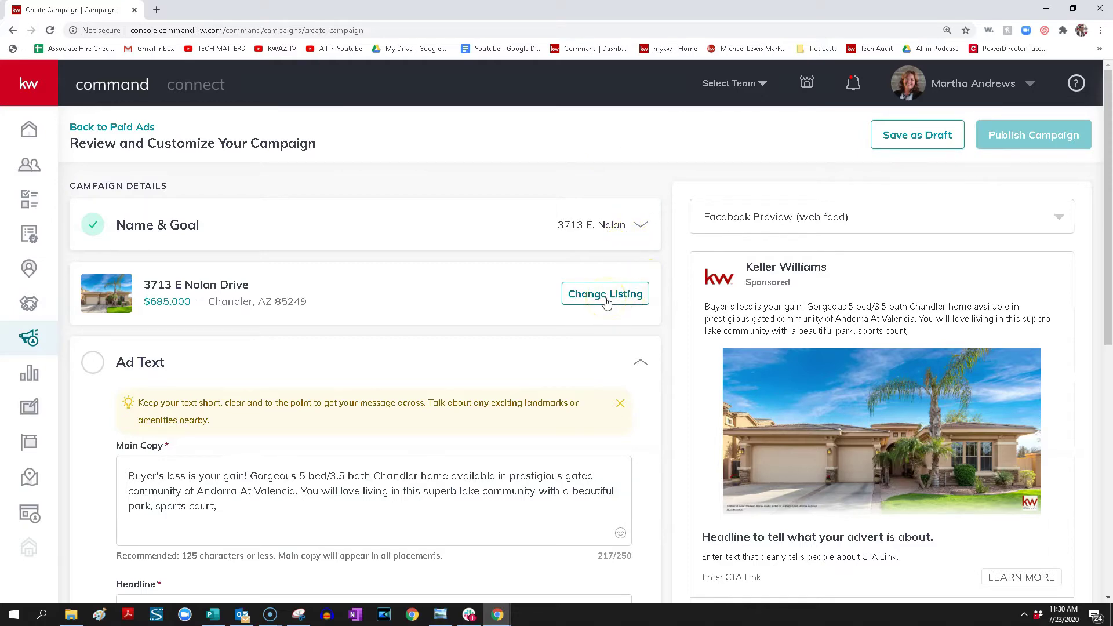
# Delete the Andorra At Valencia community phrase from Main Copy, leaving 148/250 characters
pyautogui.scroll(-1, 445, 316)
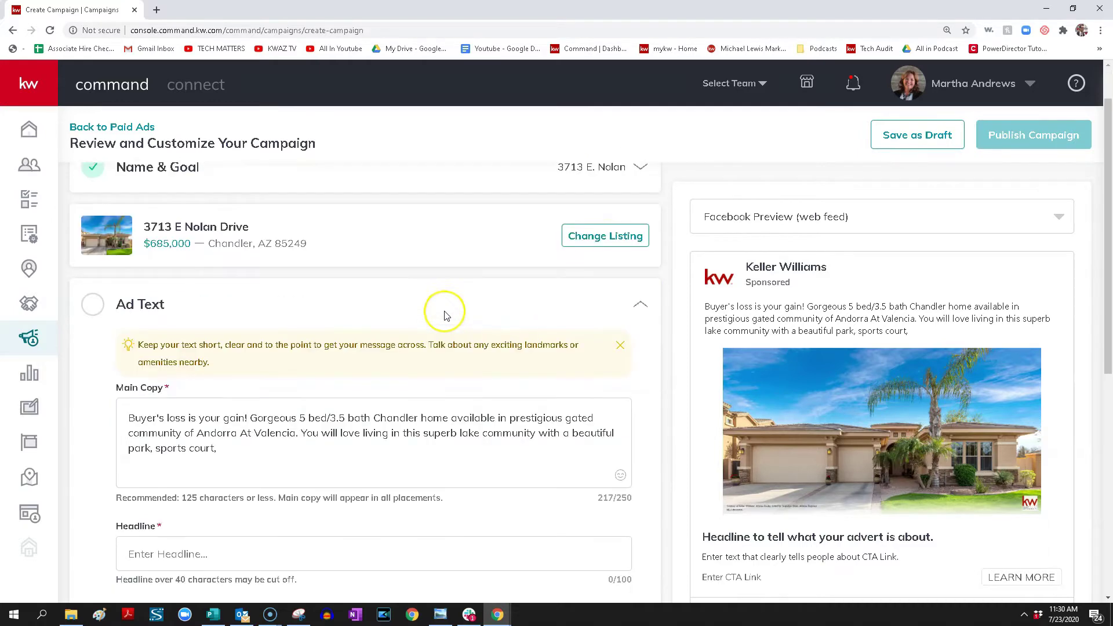
pyautogui.scroll(-1, 445, 315)
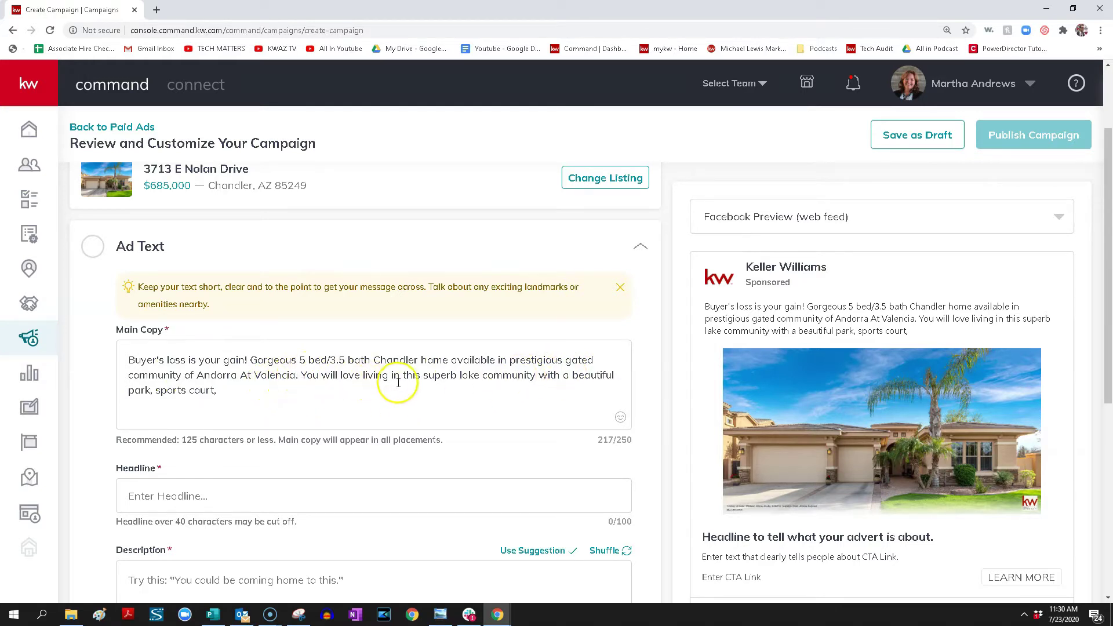
pyautogui.moveTo(422, 360); pyautogui.dragTo(294, 378)
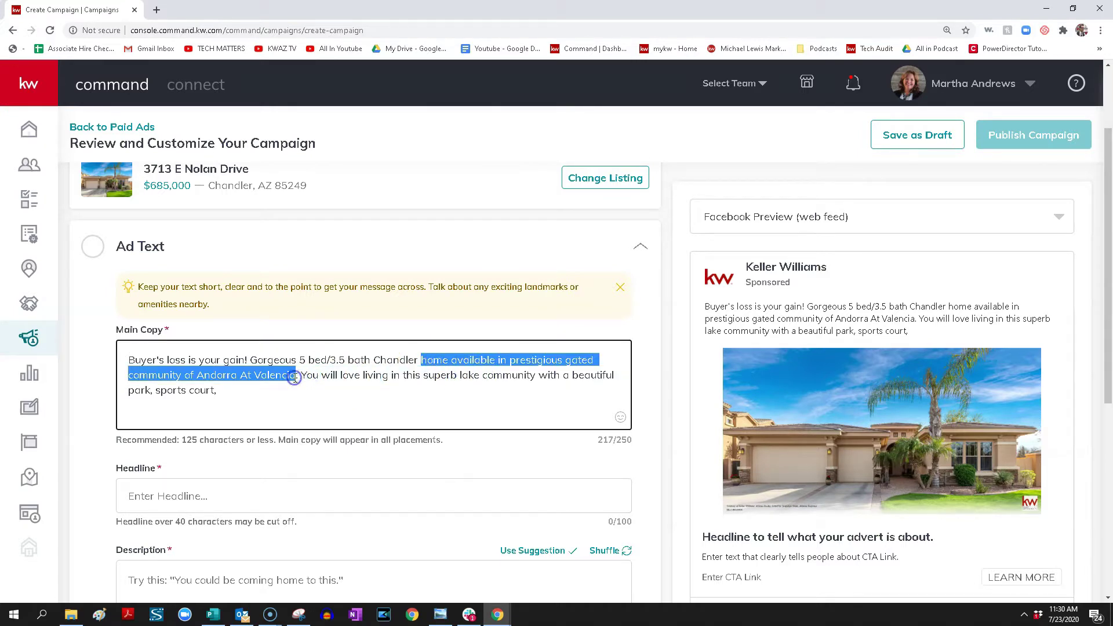
pyautogui.press('BackSpace')
pyautogui.press('BackSpace')
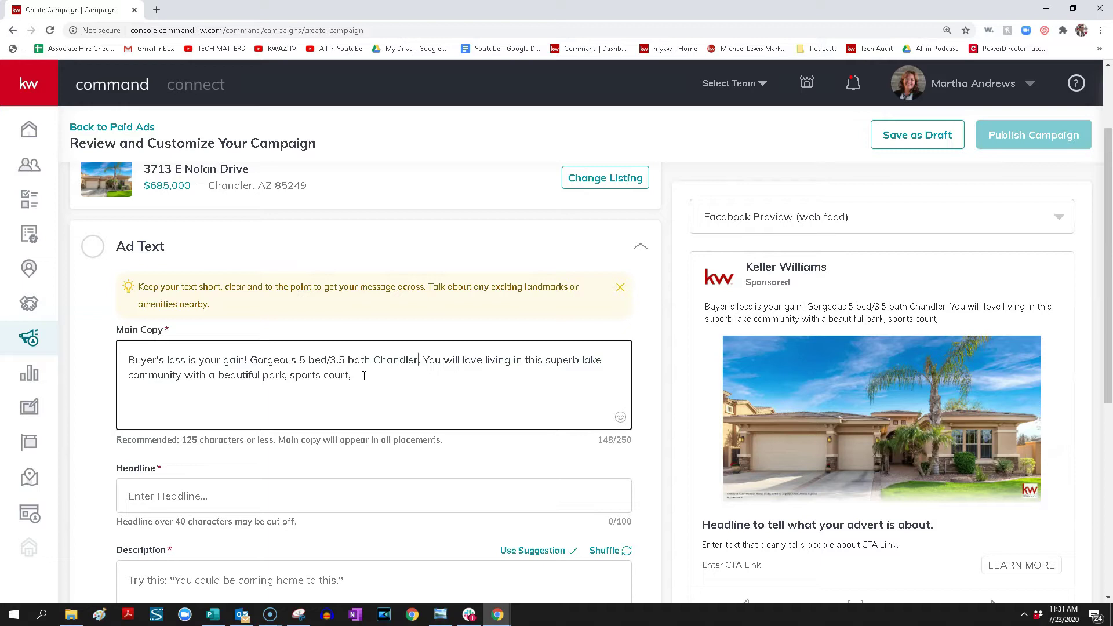
# Cut the lake community sentence out of Main Copy after 'Chandler'
pyautogui.click(372, 375)
pyautogui.click(419, 360)
pyautogui.click(363, 367)
pyautogui.moveTo(425, 360); pyautogui.dragTo(483, 379)
pyautogui.hotkey('ctrl', 'c')
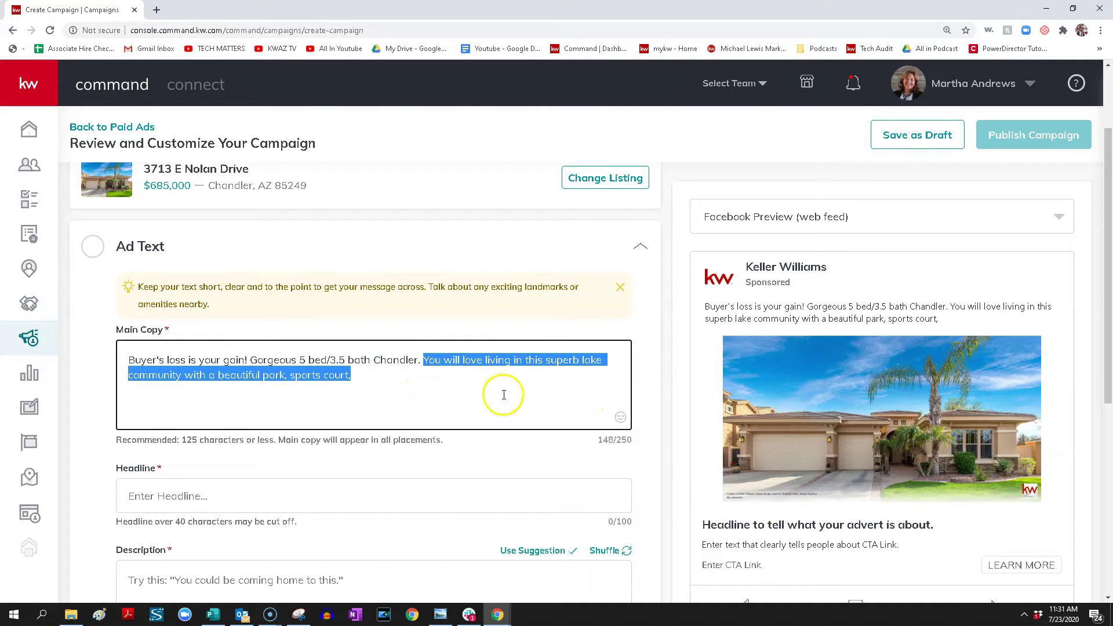
pyautogui.press('BackSpace')
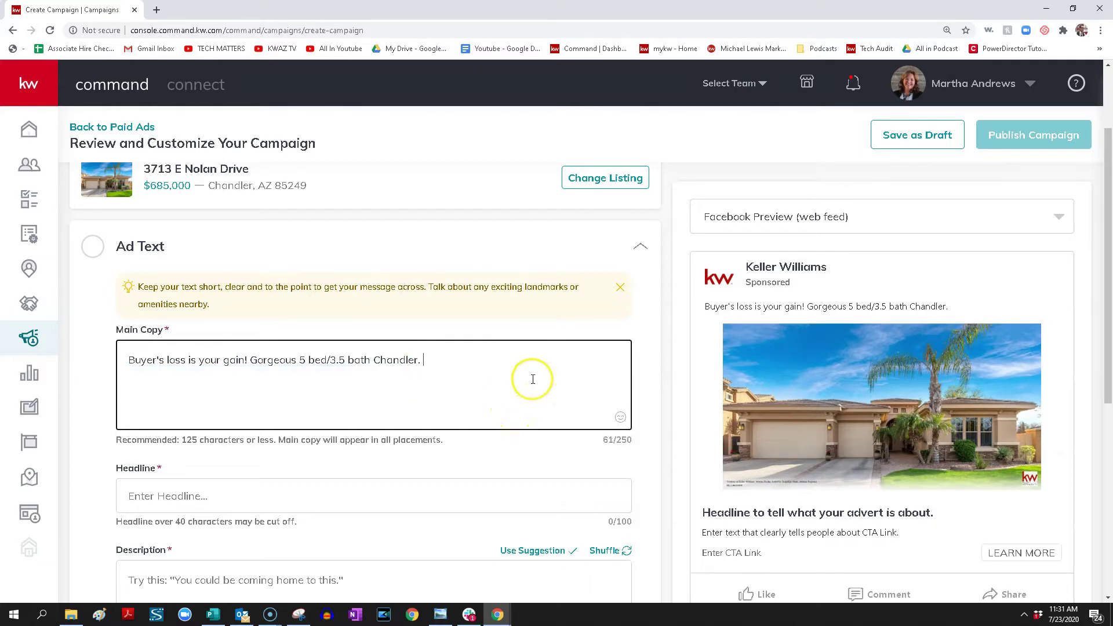
# Insert a house emoji from a 'house' search and paste the lake community sentence after it
pyautogui.click(619, 420)
pyautogui.click(431, 257)
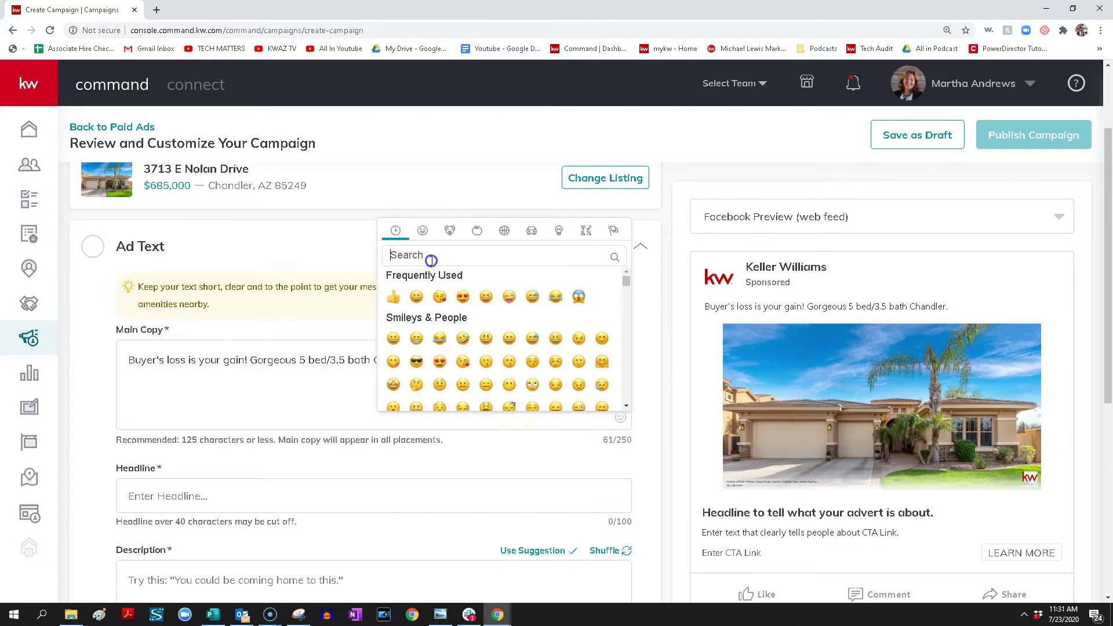
pyautogui.write('ho')
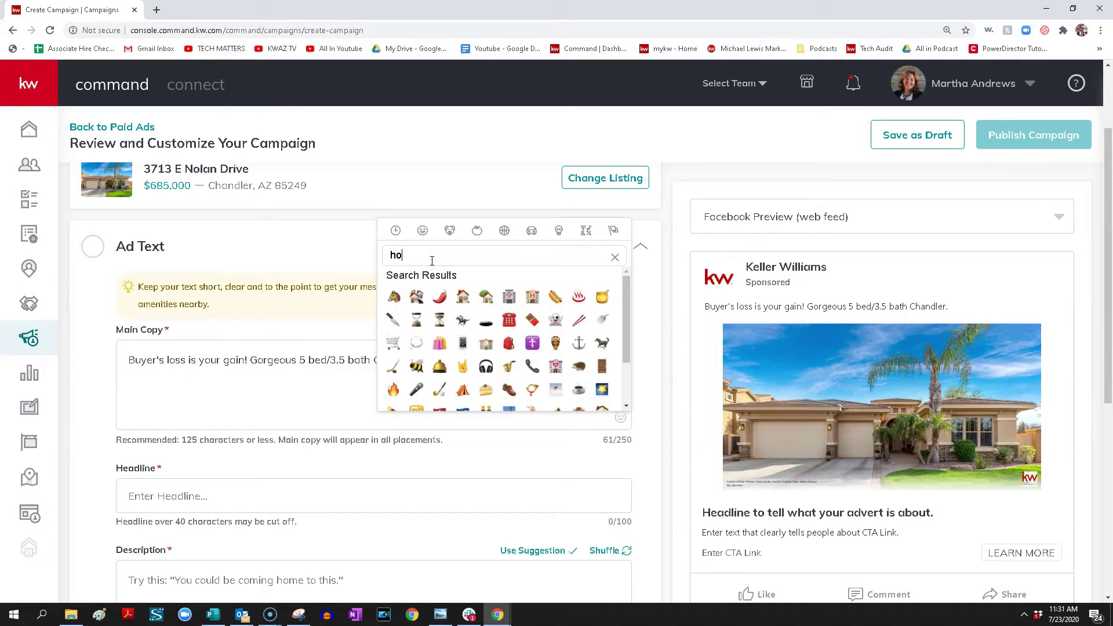
pyautogui.write('use')
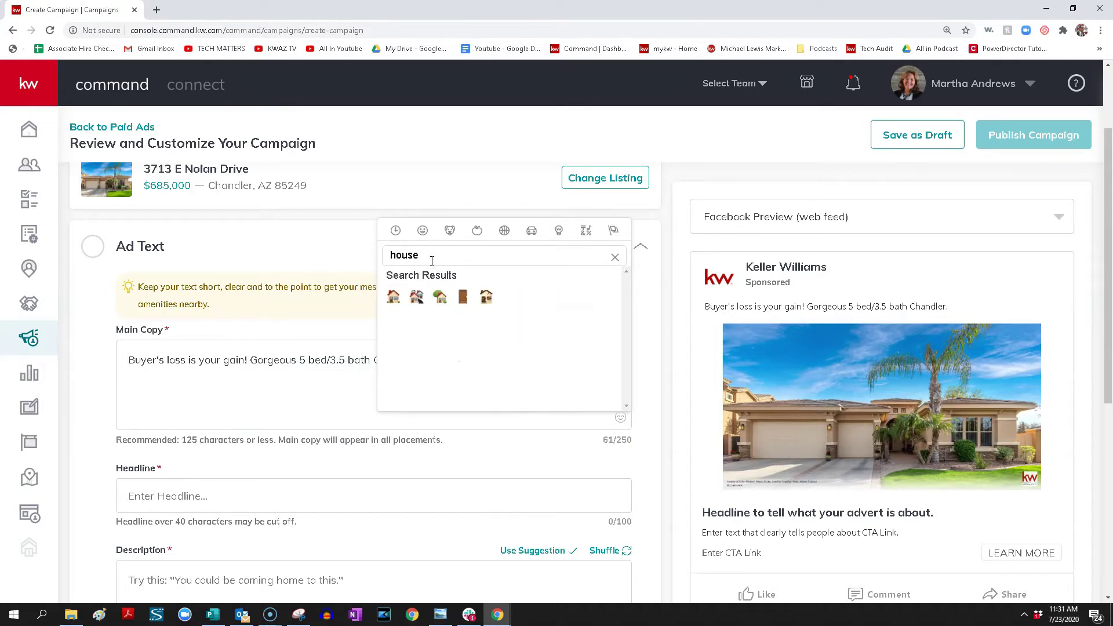
pyautogui.click(394, 297)
pyautogui.click(491, 357)
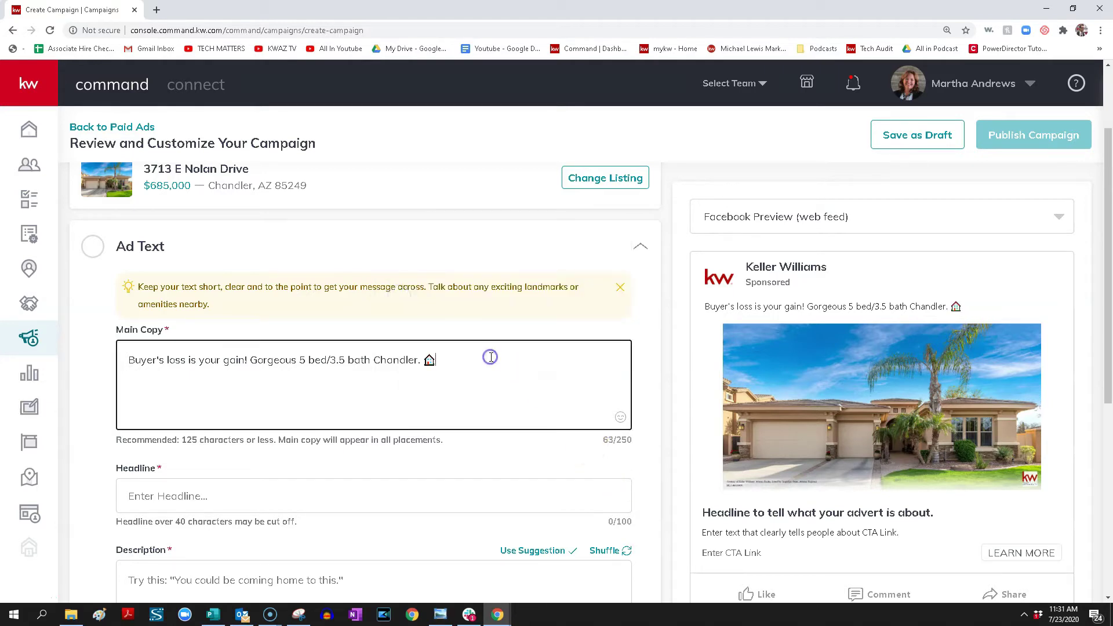
pyautogui.hotkey('ctrl', 'v')
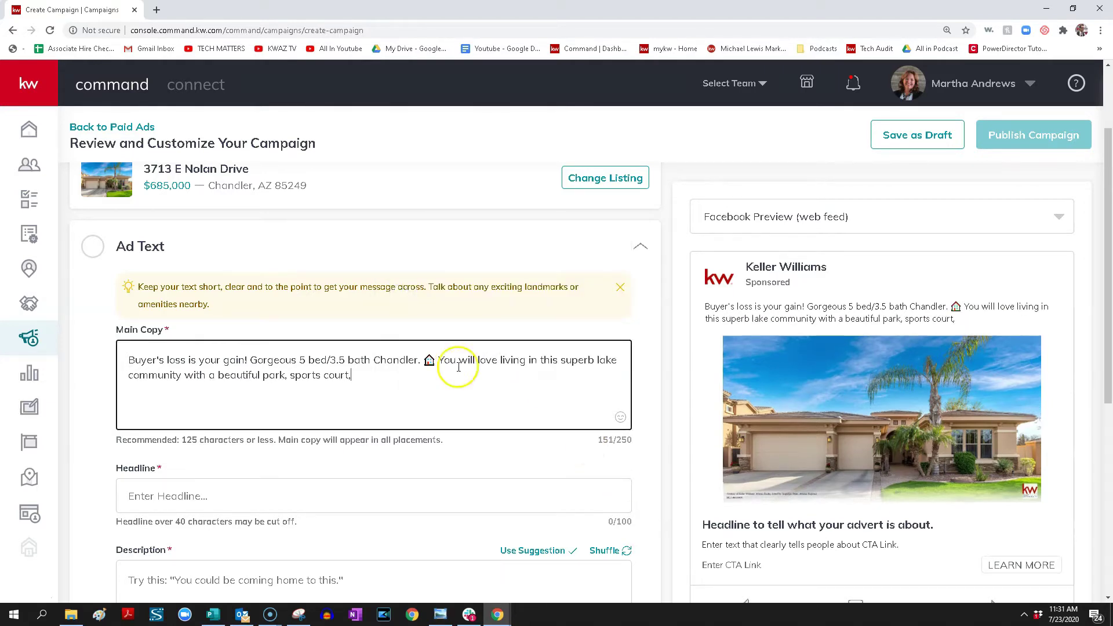
pyautogui.click(431, 383)
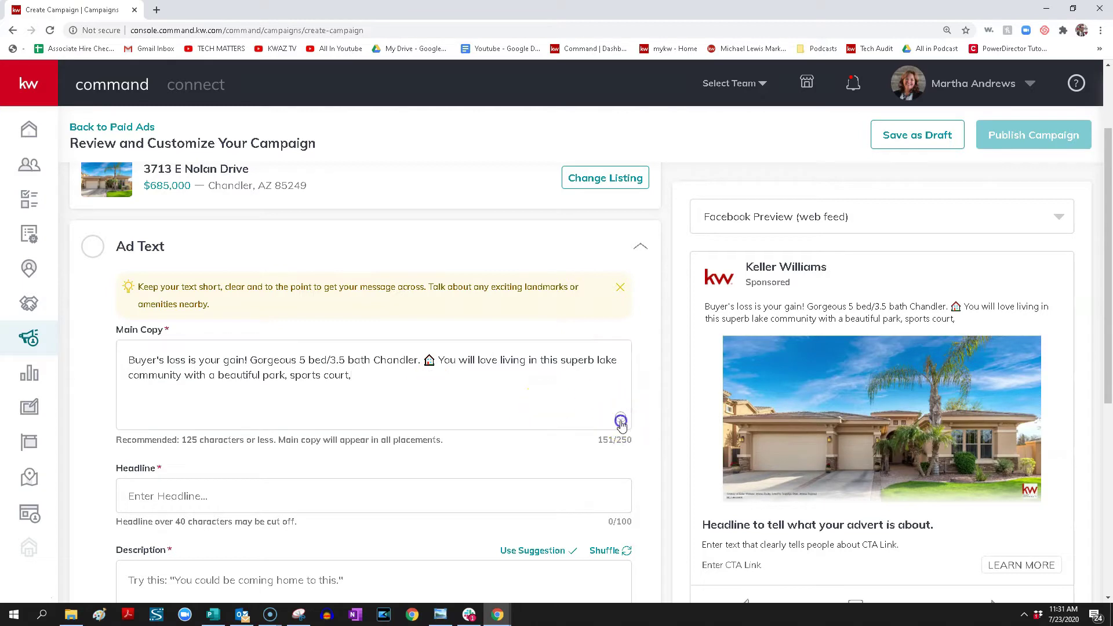
# Insert the first 'Sun' emoji result, a sunglasses smiley, after 'sports court,'
pyautogui.click(621, 417)
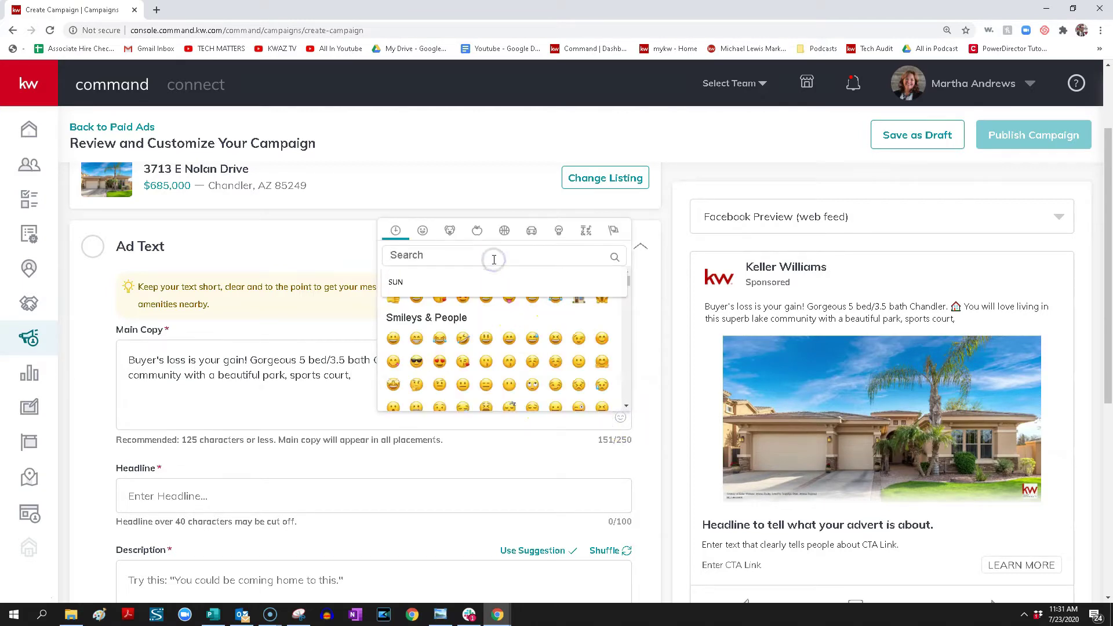
pyautogui.write('Sun')
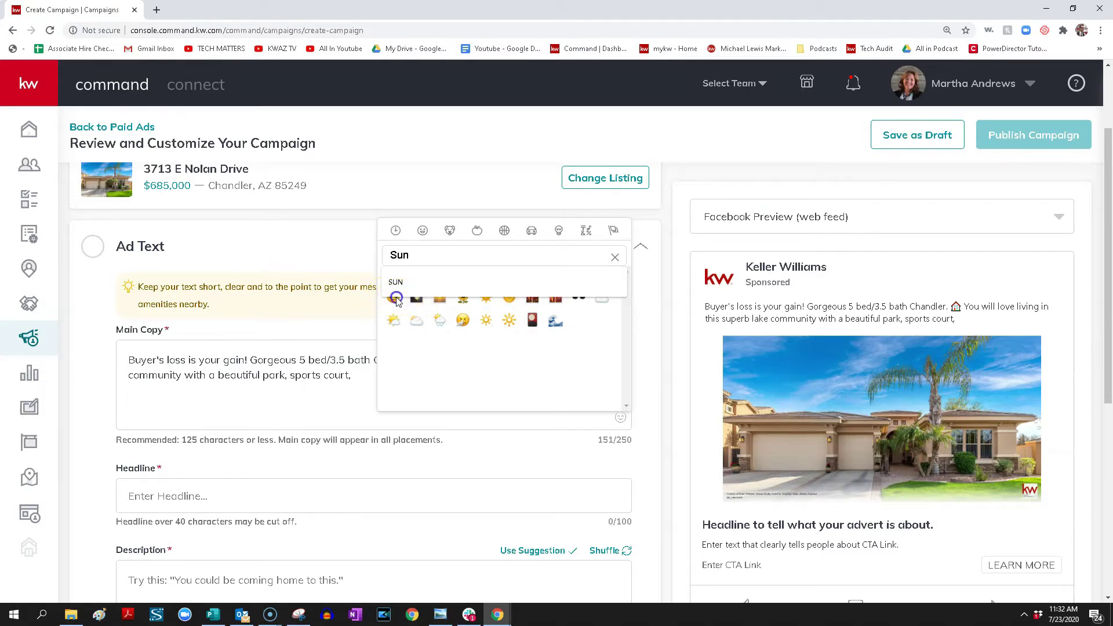
pyautogui.click(535, 252)
pyautogui.press('Return')
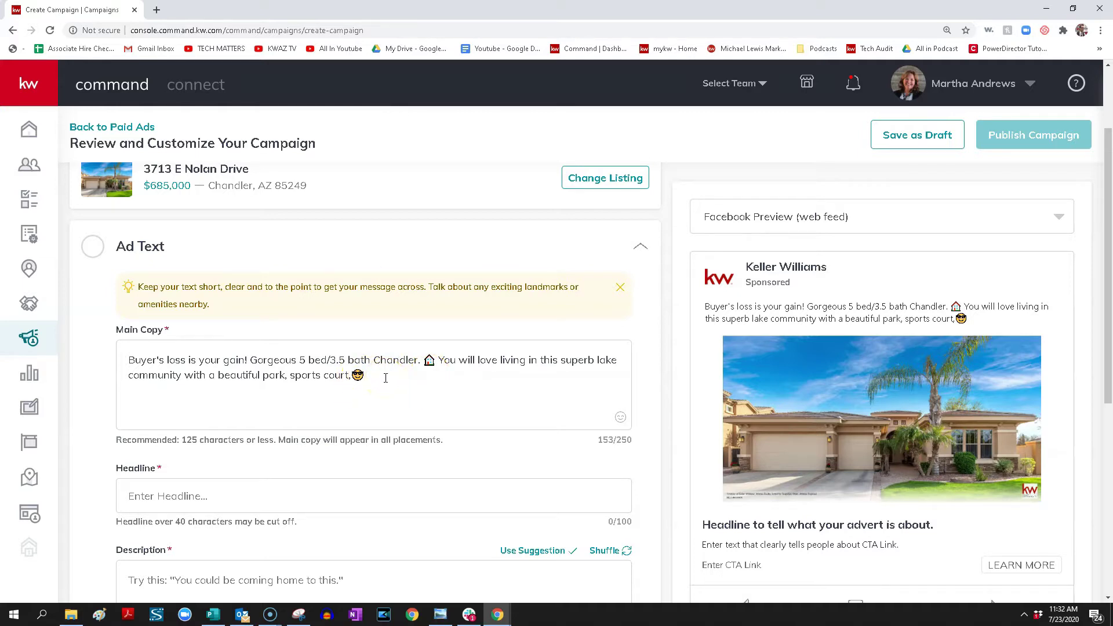
# Enter the headline 'For price and more pics click "Learn More"' (42/100)
pyautogui.click(290, 493)
pyautogui.write('For pri')
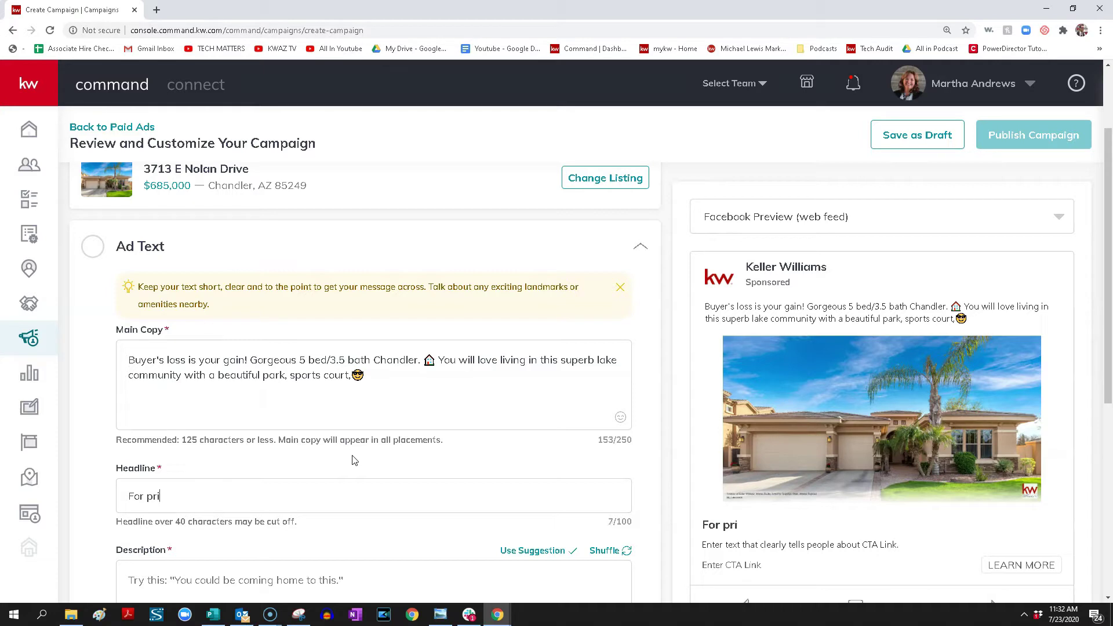
pyautogui.write('ce and more pics click')
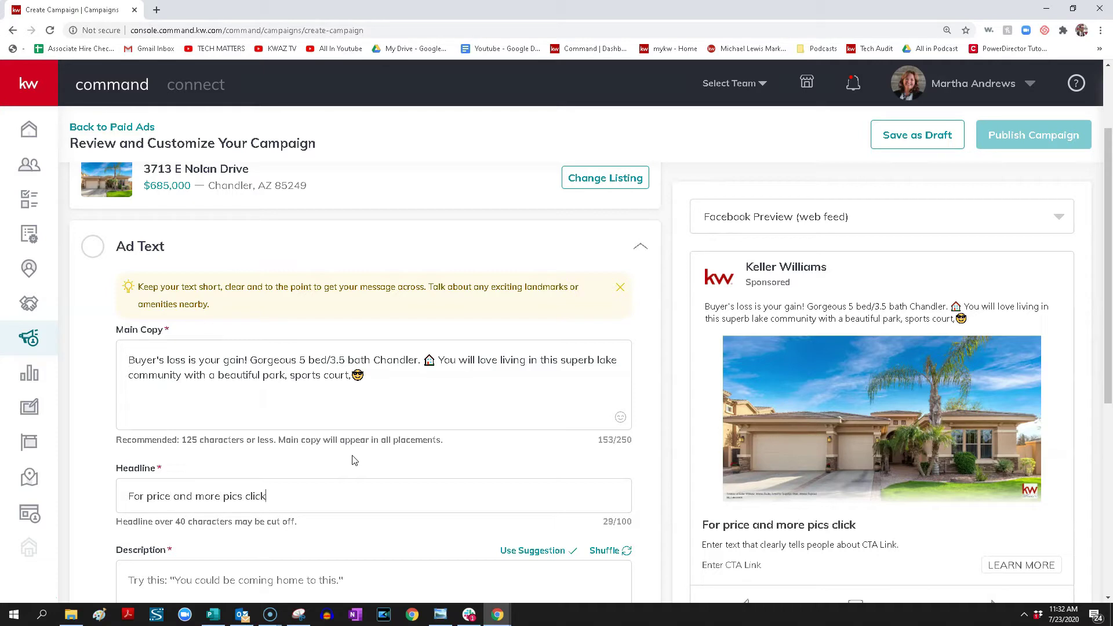
pyautogui.write(' "Learn More')
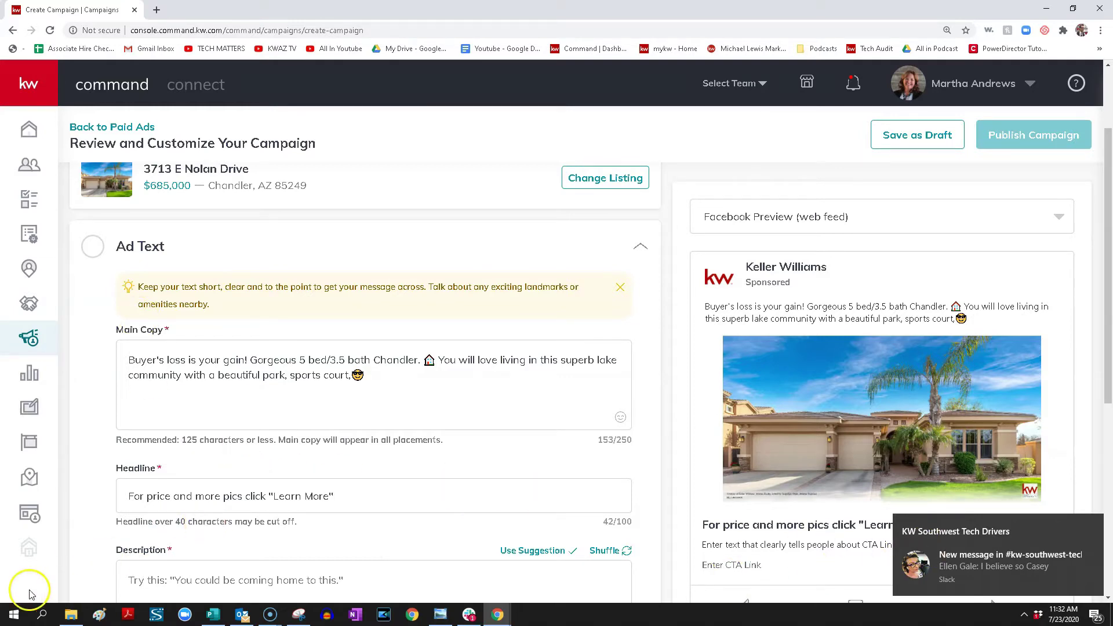
pyautogui.scroll(-2, 418, 435)
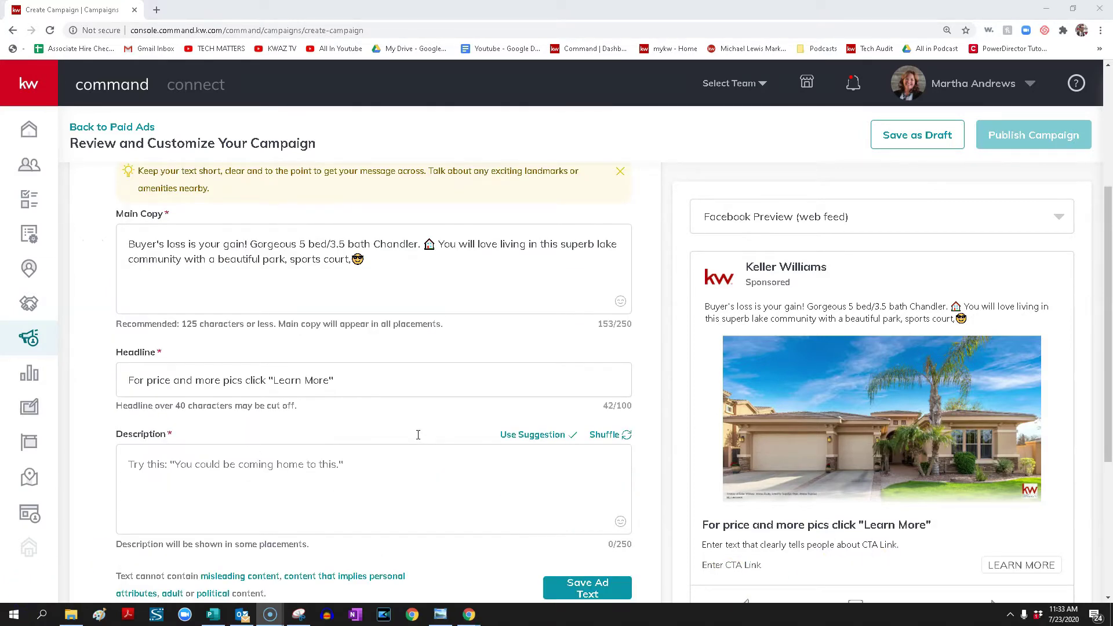
# Enter the description 'This home could be yours!!', fixing 'your' to 'yours', and save the ad text
pyautogui.click(497, 449)
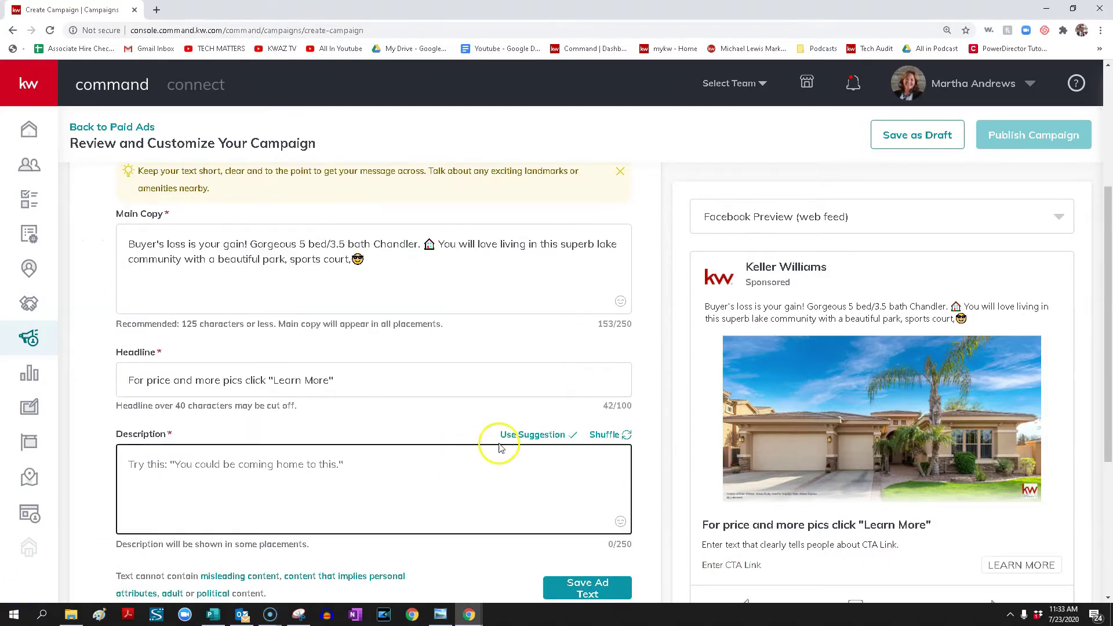
pyautogui.click(528, 433)
pyautogui.write('Y')
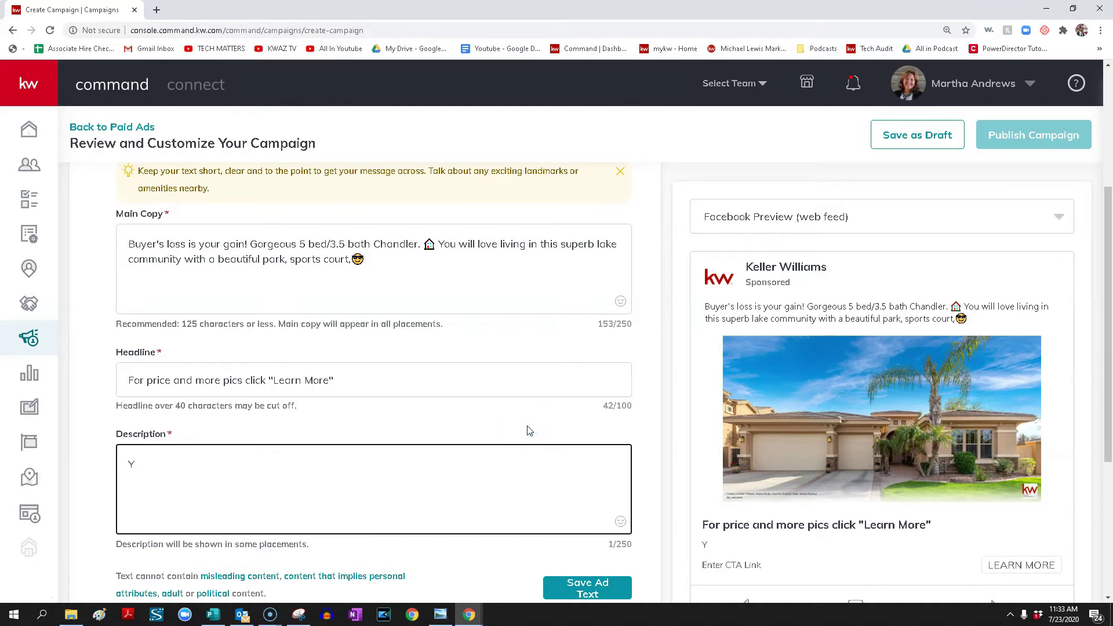
pyautogui.press('BackSpace')
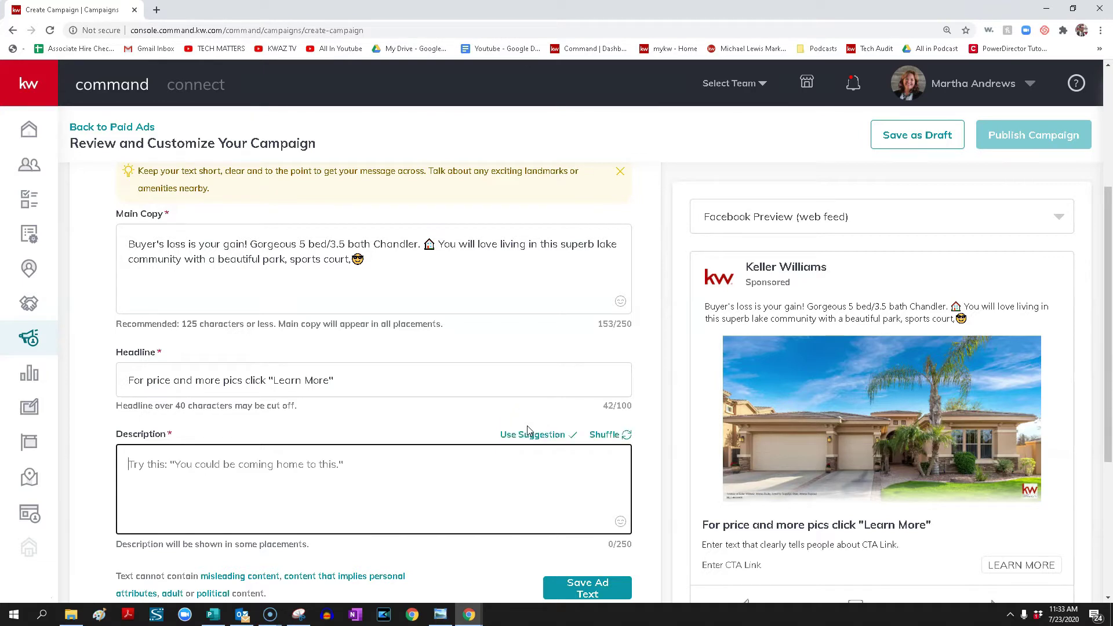
pyautogui.write('This home could be your!!')
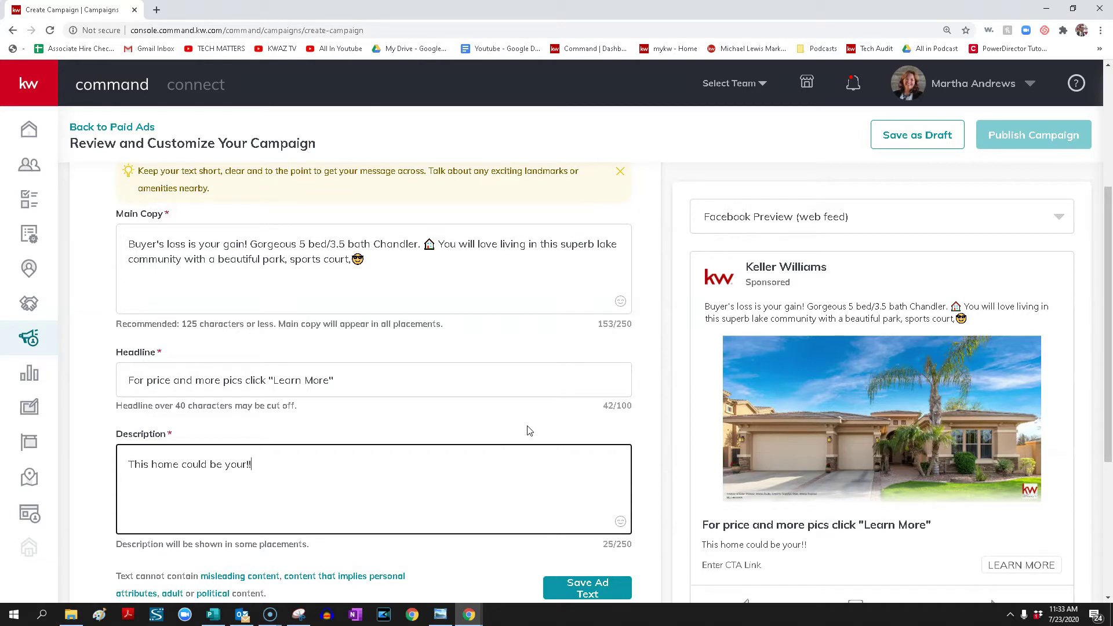
pyautogui.scroll(-3, 551, 464)
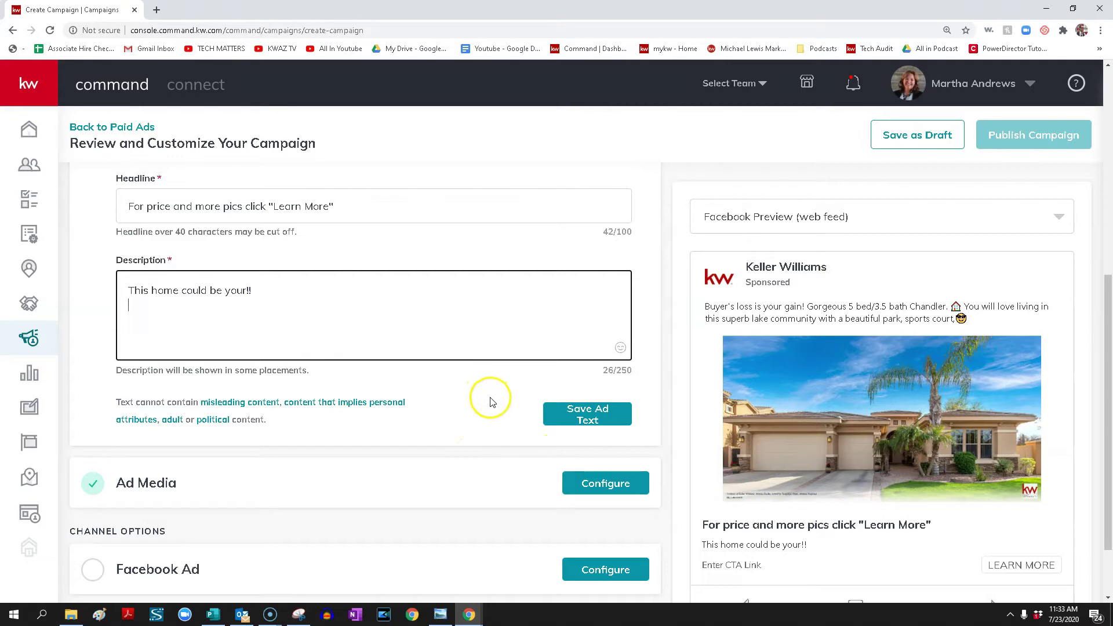
pyautogui.click(249, 291)
pyautogui.click(612, 414)
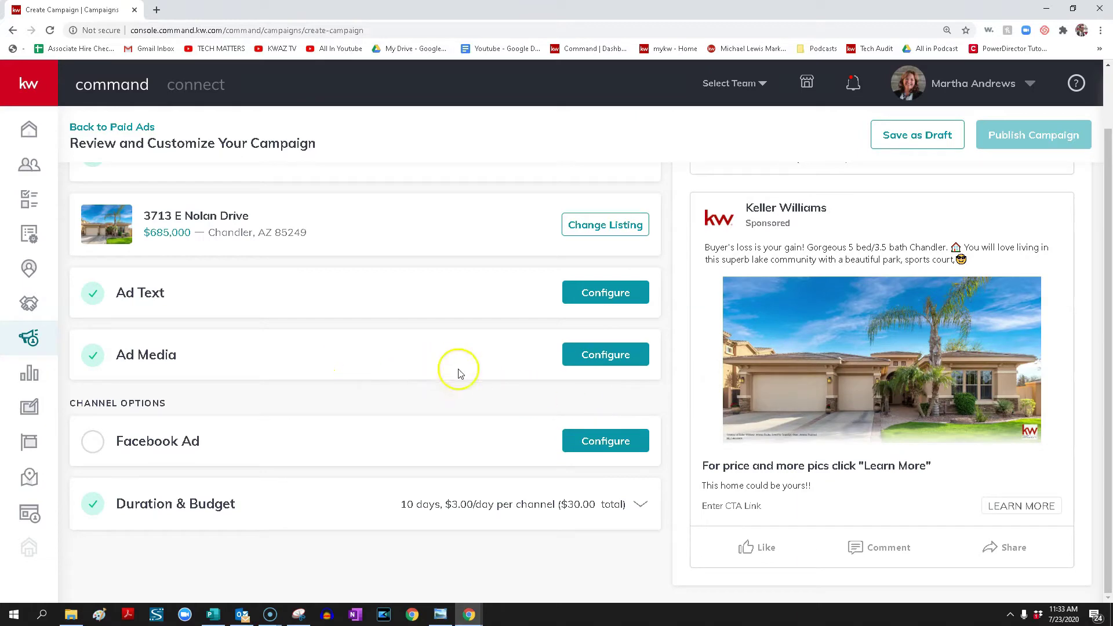
# In the Ad Media settings, choose to change the current ad photo
pyautogui.click(600, 356)
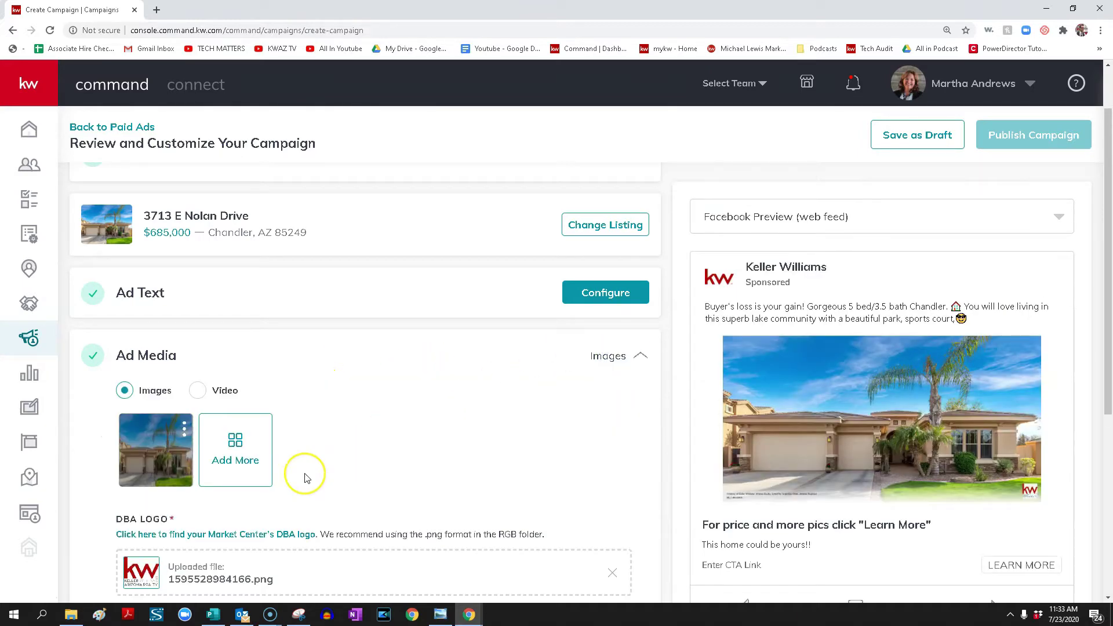
pyautogui.scroll(1, 307, 478)
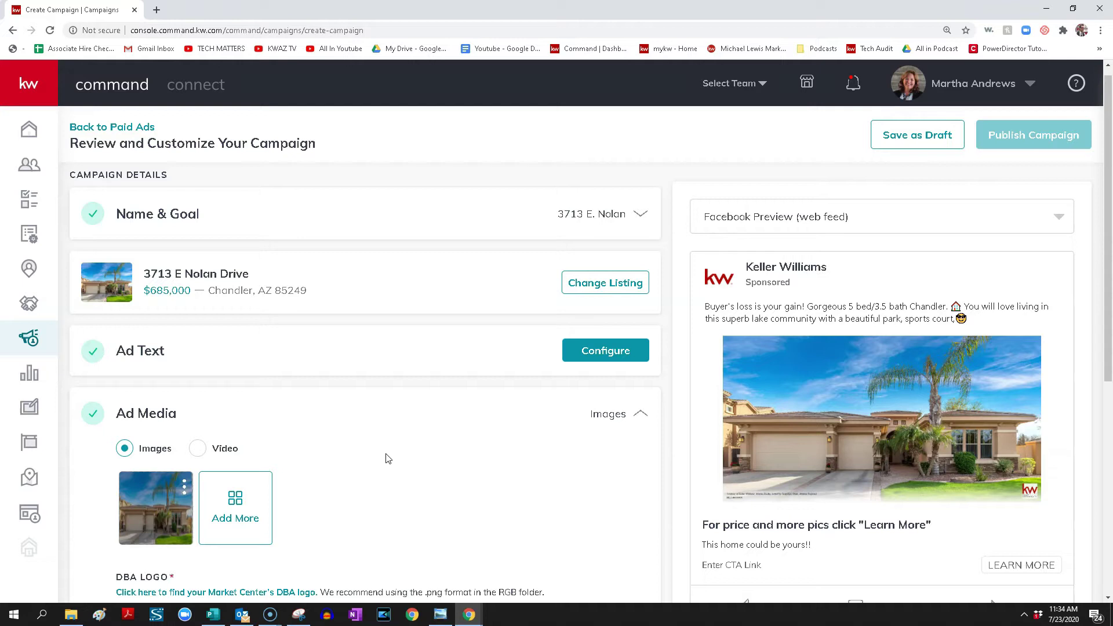
pyautogui.click(390, 447)
pyautogui.click(184, 487)
pyautogui.click(115, 510)
# Select the evening backyard pool photo from the listing photos
pyautogui.click(635, 366)
pyautogui.scroll(-1, 652, 375)
pyautogui.scroll(-2, 638, 371)
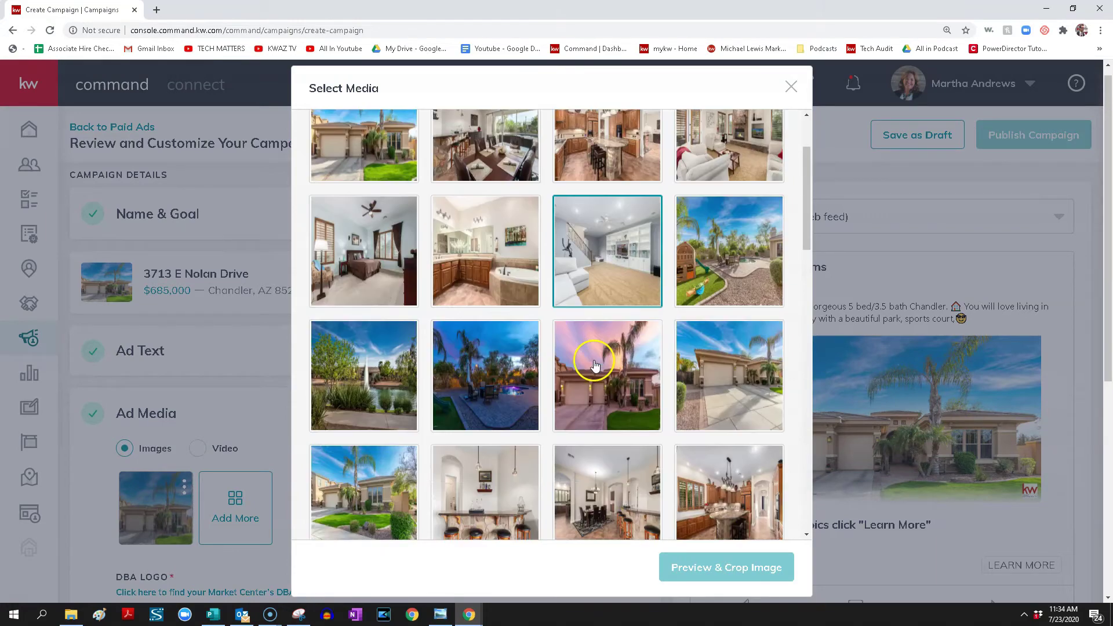
pyautogui.click(504, 337)
pyautogui.scroll(-1, 503, 344)
pyautogui.scroll(-5, 510, 333)
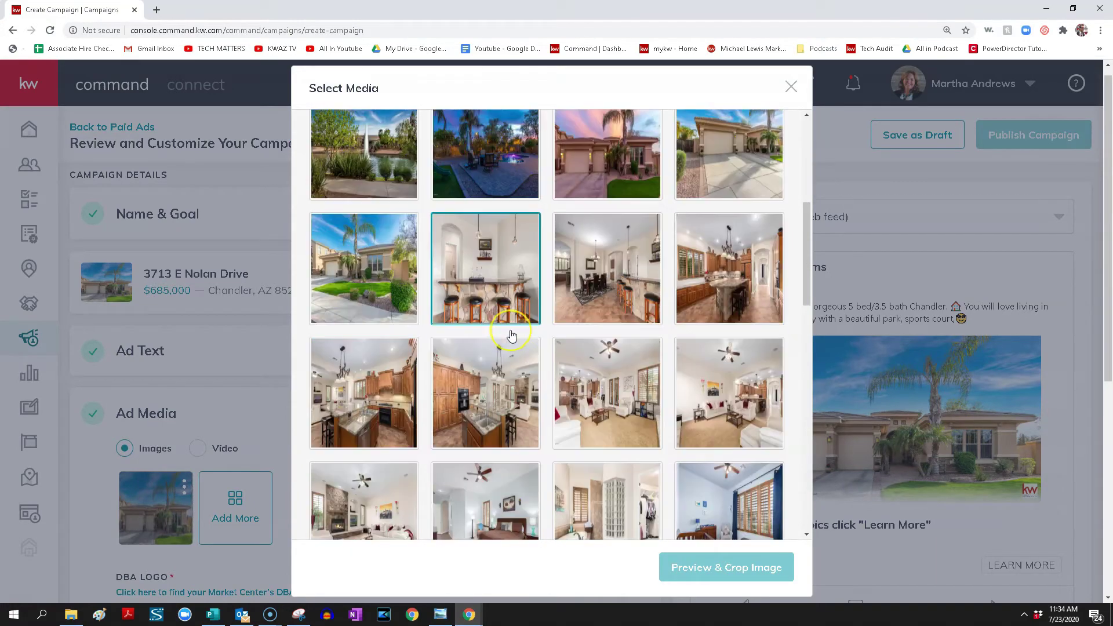
pyautogui.scroll(5, 512, 336)
pyautogui.scroll(1, 511, 335)
pyautogui.click(499, 345)
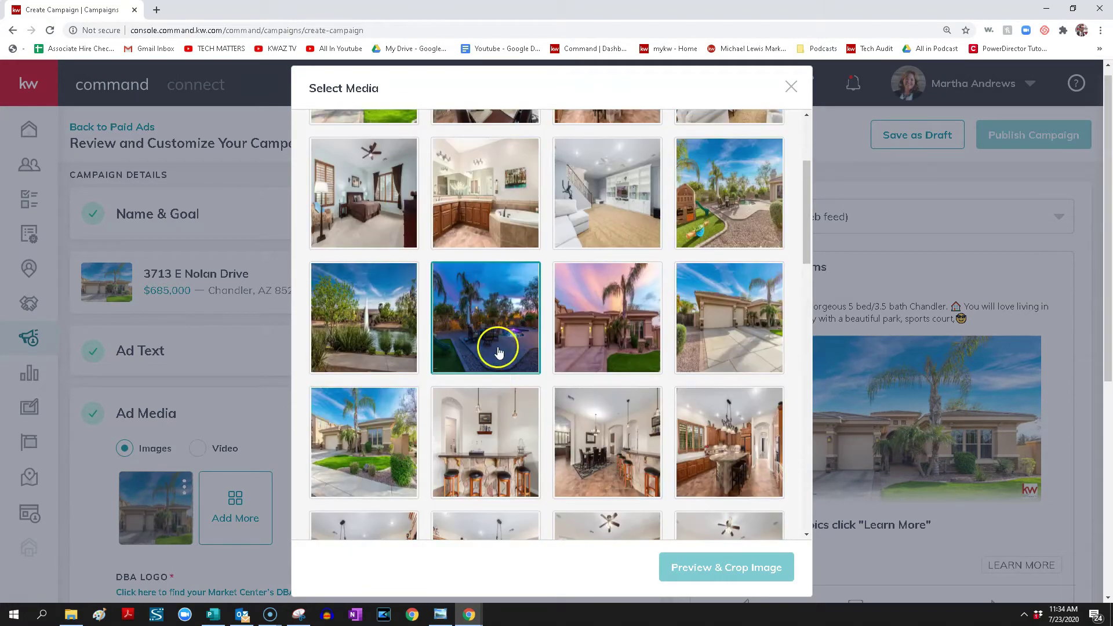
# Crop the pool photo to the wide 1.91:1 format over the pool and patio, and save it
pyautogui.click(715, 567)
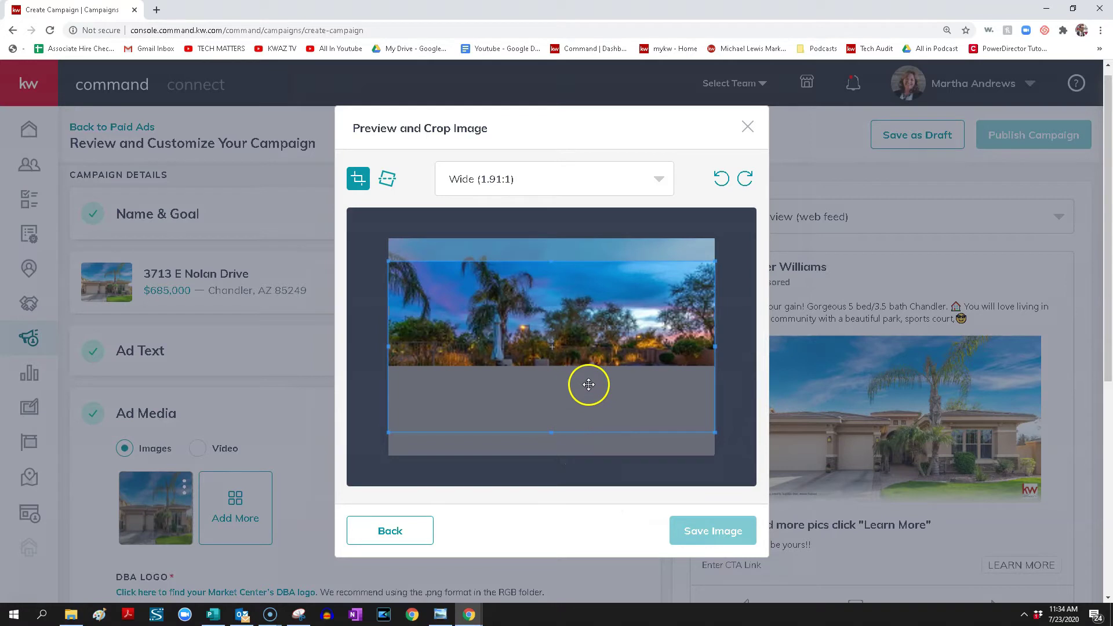
pyautogui.moveTo(588, 384)
pyautogui.mouseDown()
pyautogui.moveTo(587, 358)
pyautogui.moveTo(591, 372)
pyautogui.mouseUp()
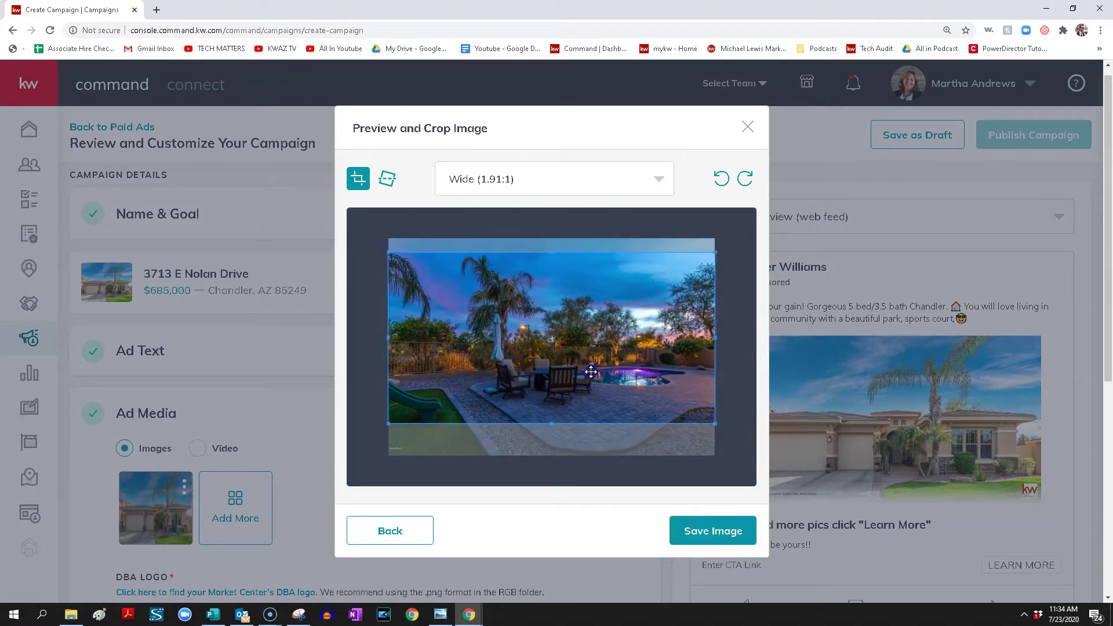
pyautogui.click(710, 530)
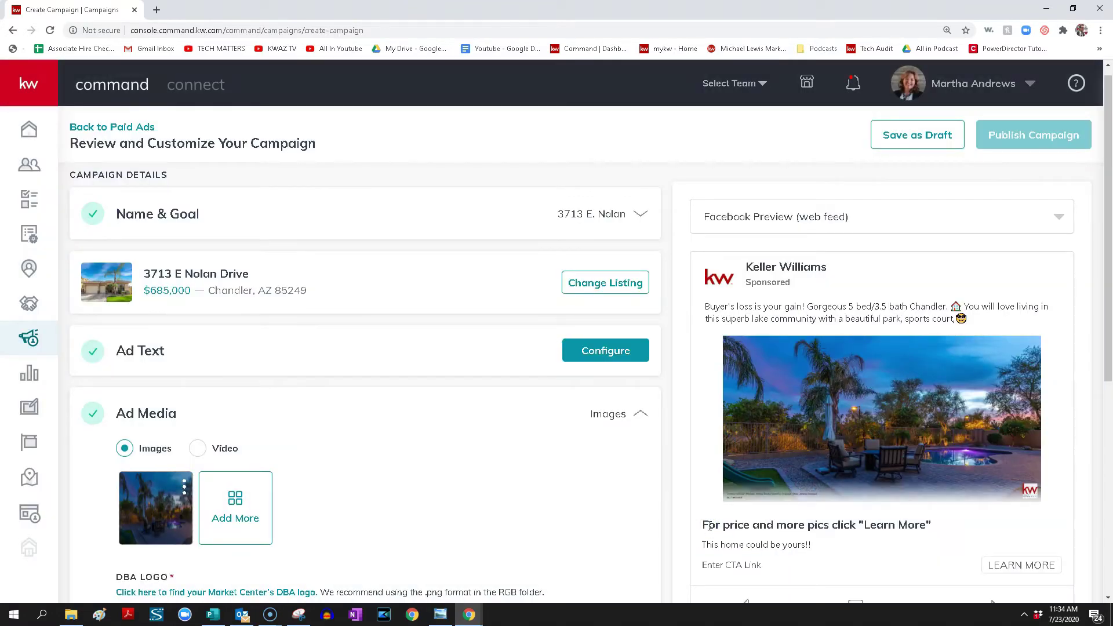
# Add the office ownership statement to the ad and save the ad media
pyautogui.scroll(-1, 393, 502)
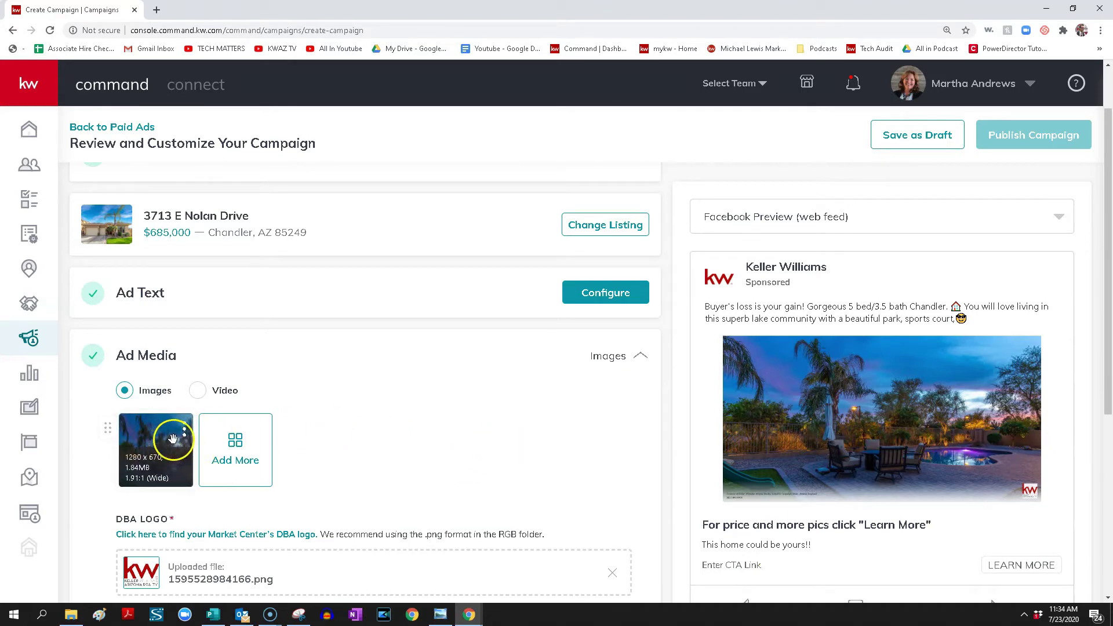
pyautogui.scroll(-3, 380, 430)
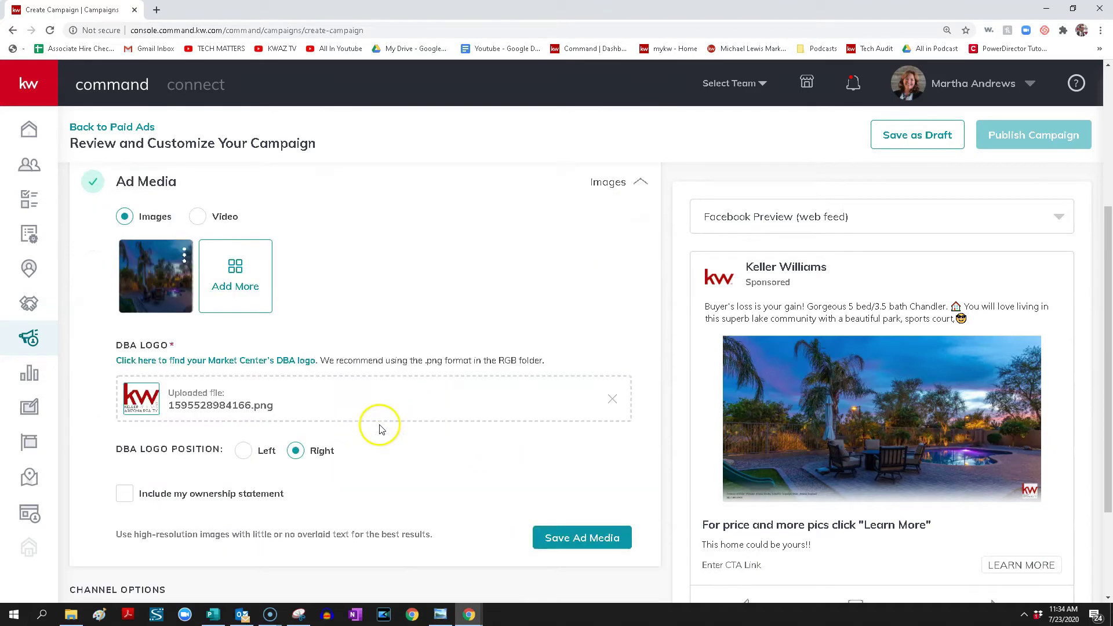
pyautogui.scroll(-1, 359, 429)
pyautogui.click(124, 435)
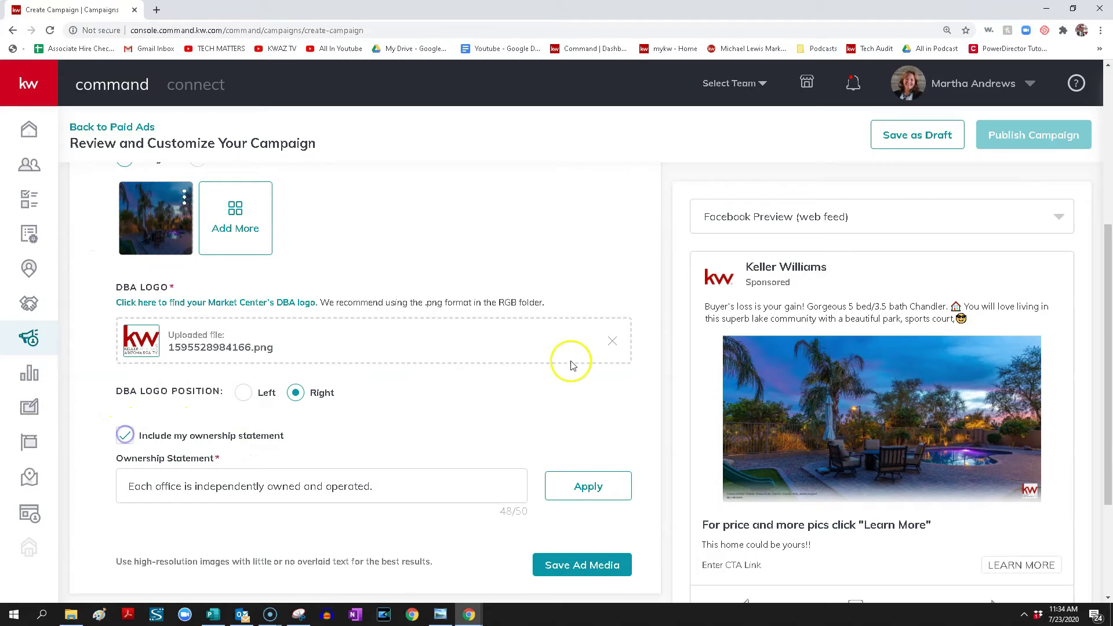
pyautogui.scroll(-1, 560, 421)
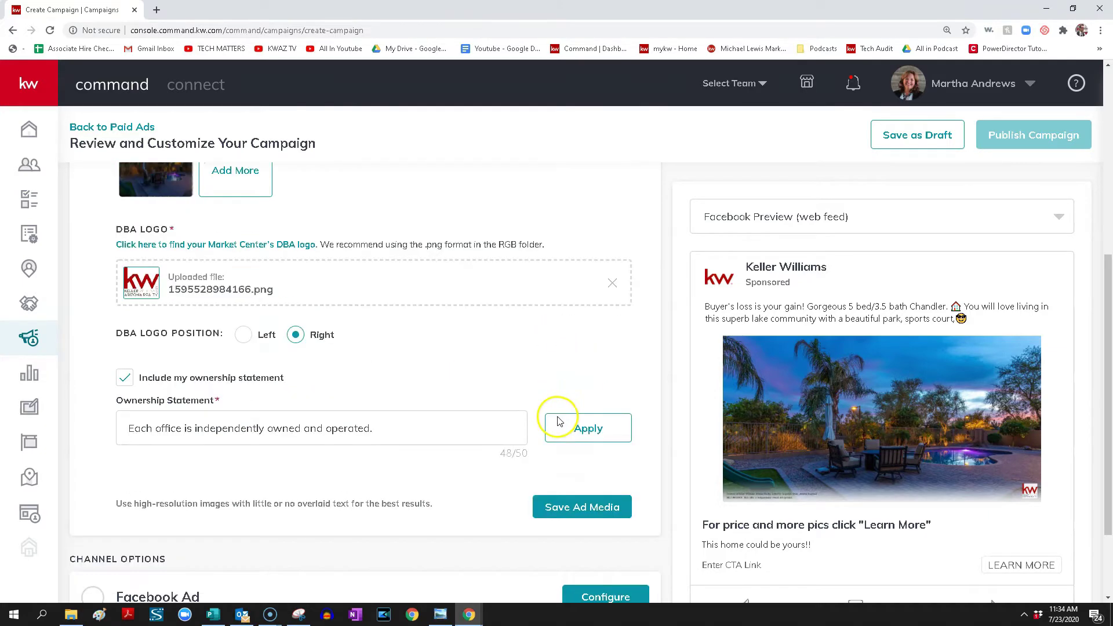
pyautogui.scroll(-1, 559, 421)
pyautogui.click(589, 371)
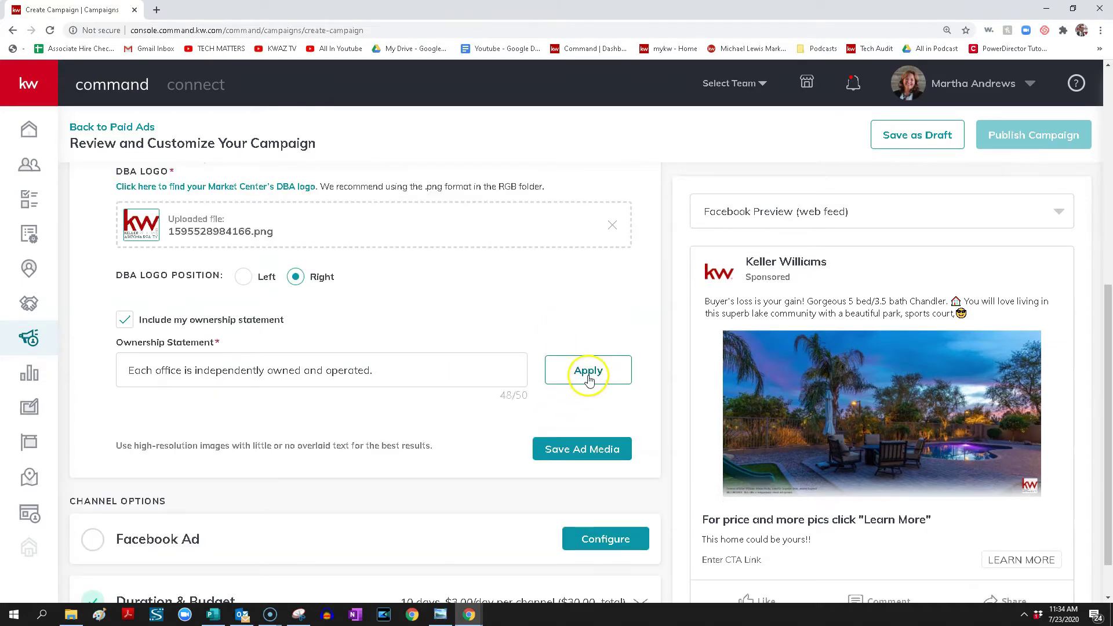
pyautogui.click(591, 451)
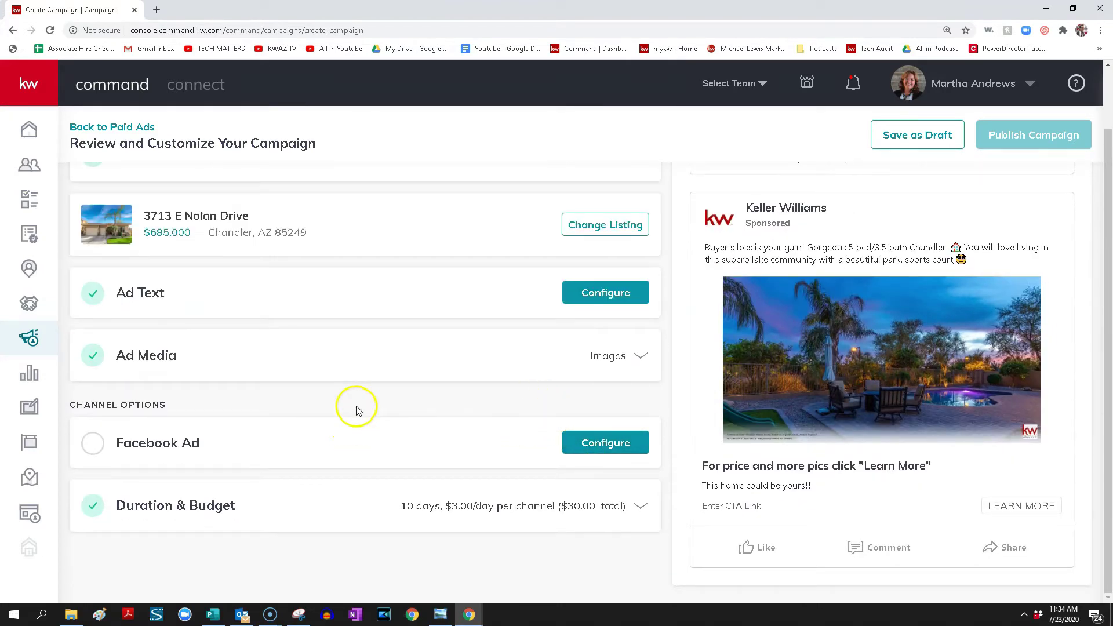
pyautogui.click(615, 443)
# Post the Facebook ad on the agent's realtor page, with a lead form and a Learn More button
pyautogui.scroll(-2, 366, 397)
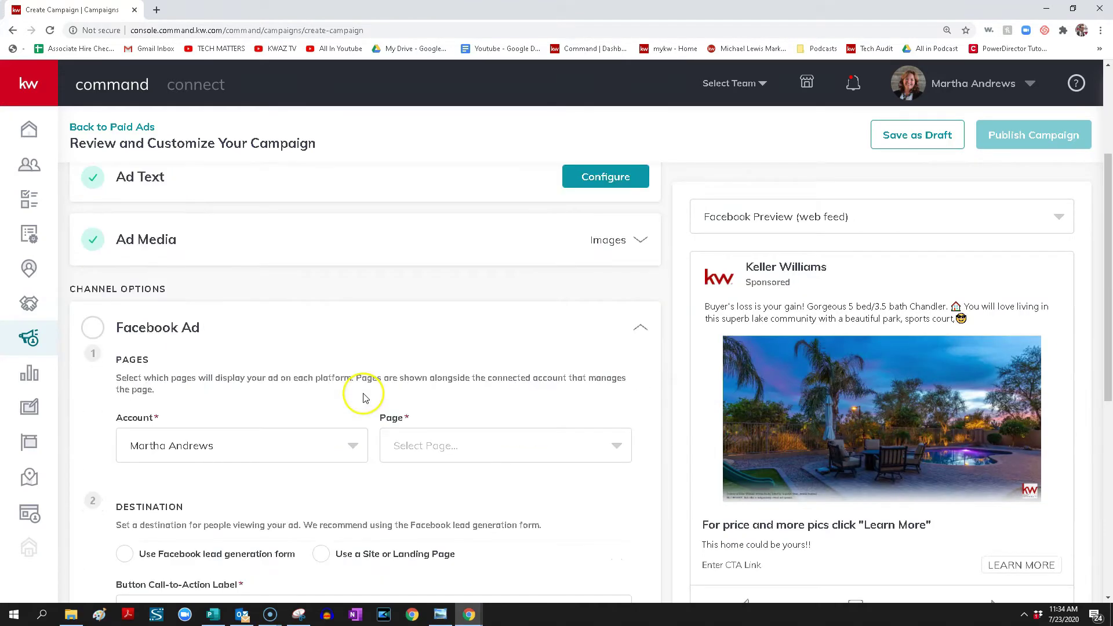
pyautogui.click(429, 443)
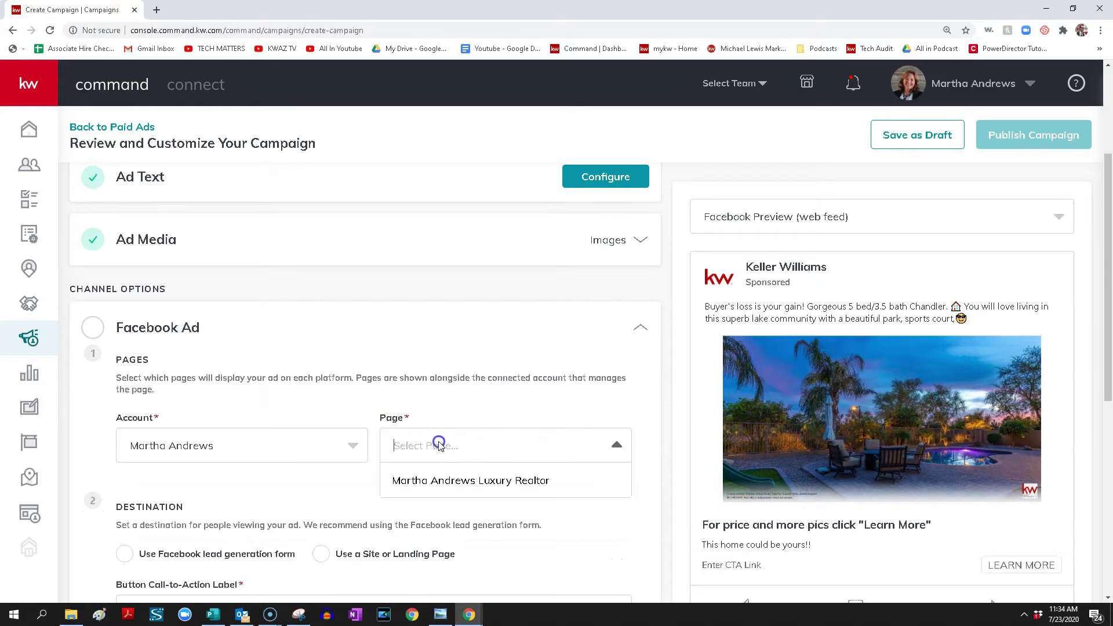
pyautogui.click(458, 481)
pyautogui.scroll(-4, 356, 356)
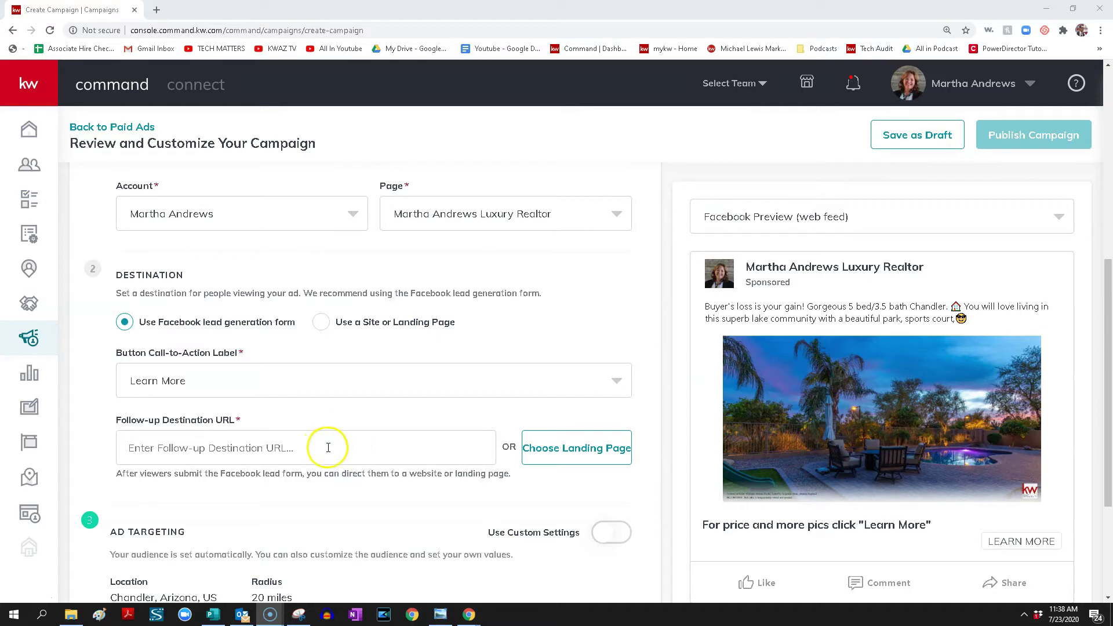
pyautogui.click(246, 390)
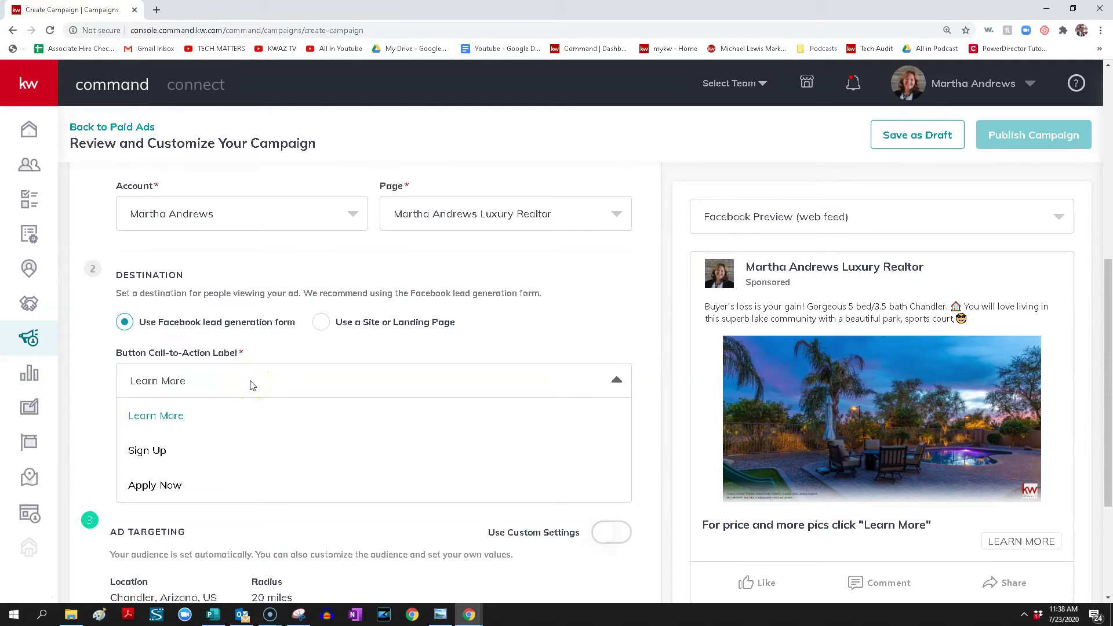
pyautogui.click(251, 385)
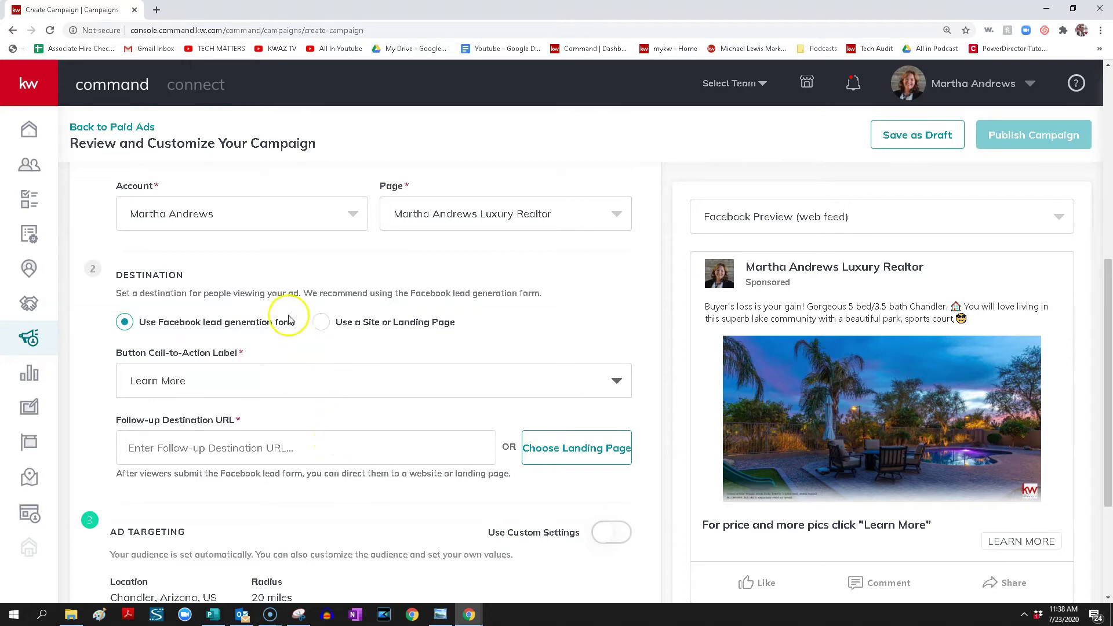
# Open kwaztech.kw.com in a new tab and search for a street address
pyautogui.click(155, 10)
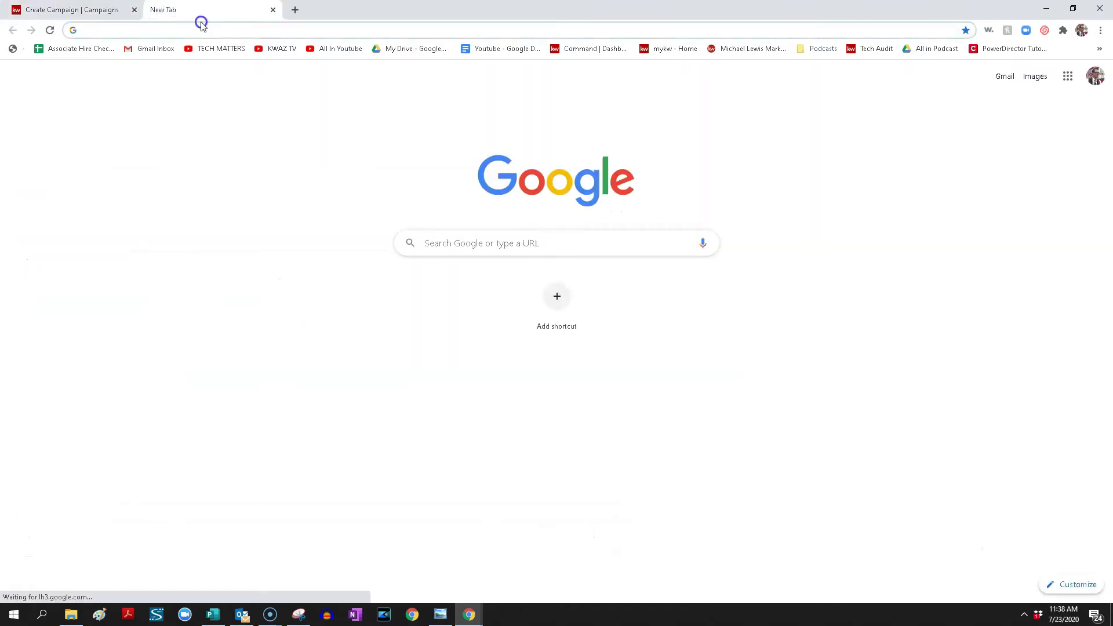
pyautogui.write('http')
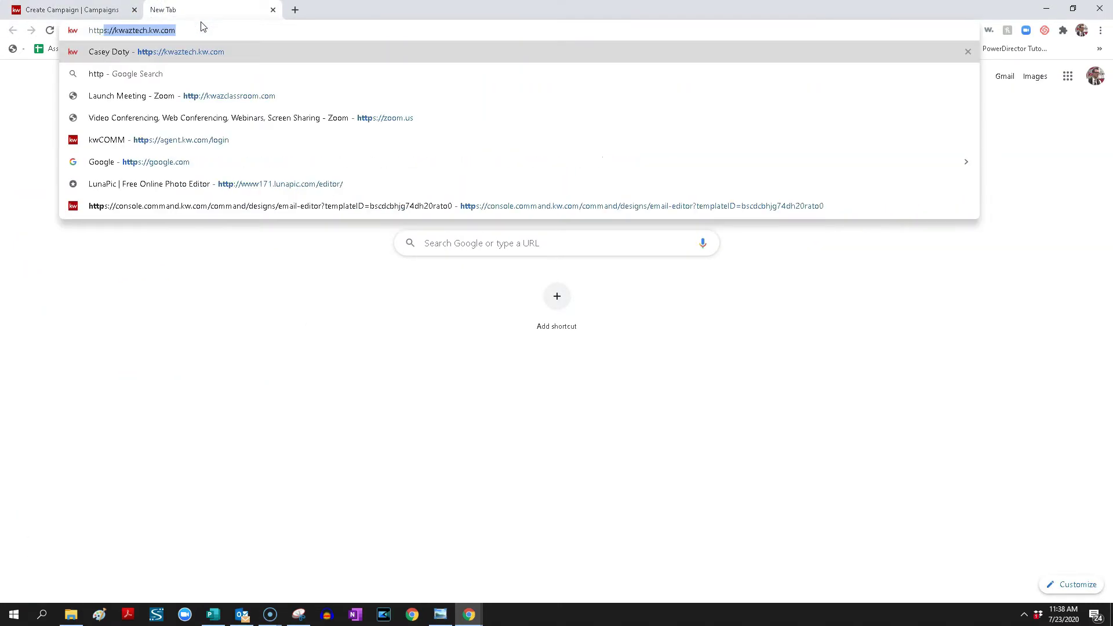
pyautogui.write(':kwa')
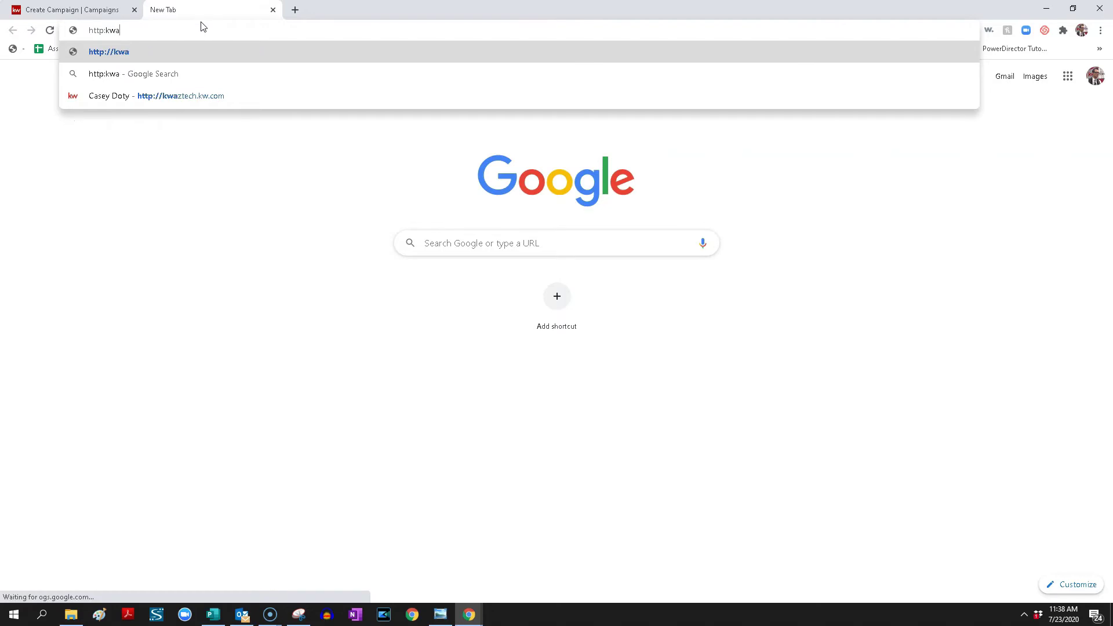
pyautogui.write('ztech.kw.com')
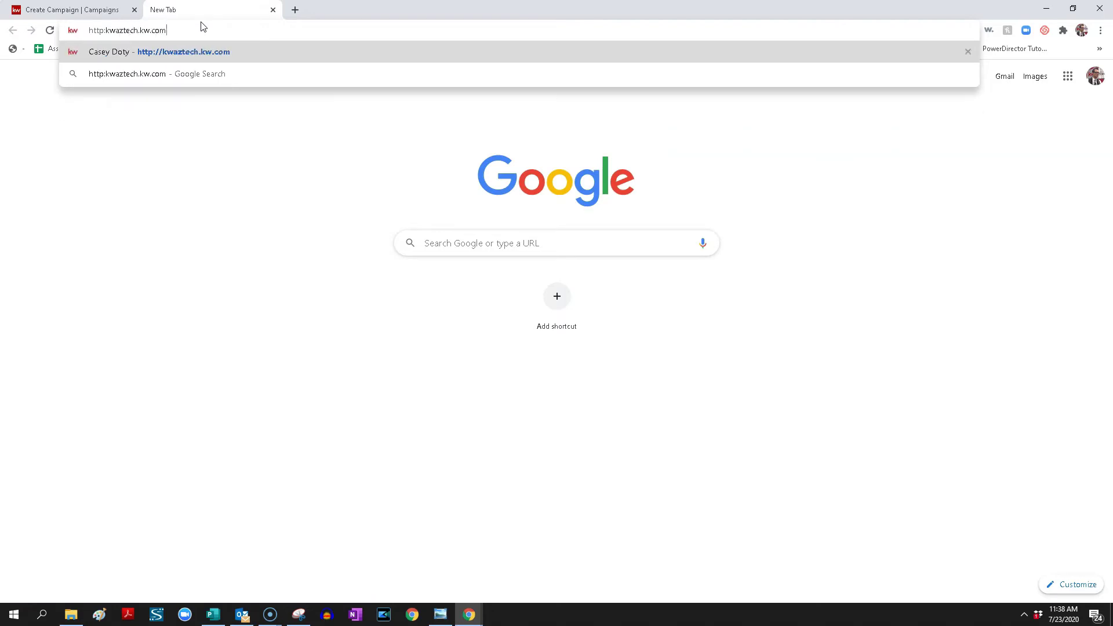
pyautogui.press('Return')
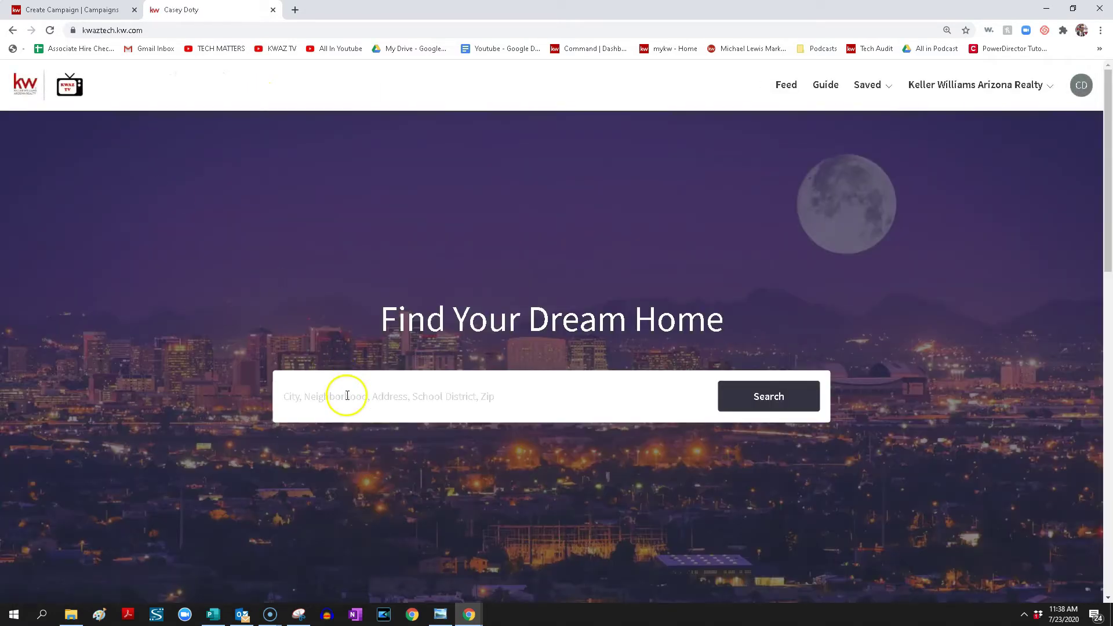
pyautogui.click(347, 396)
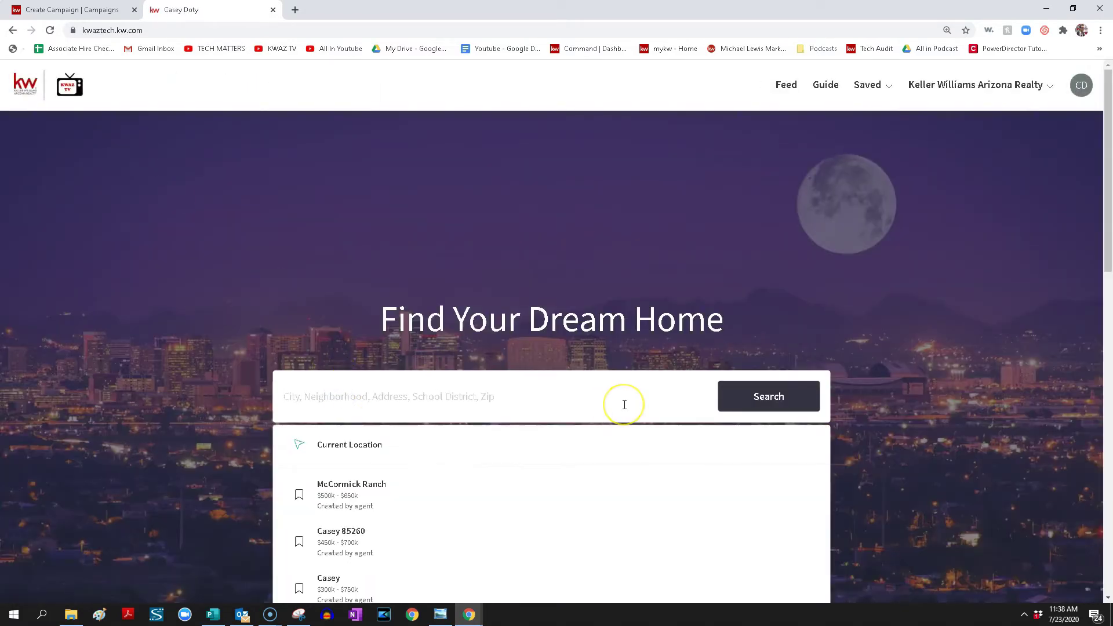
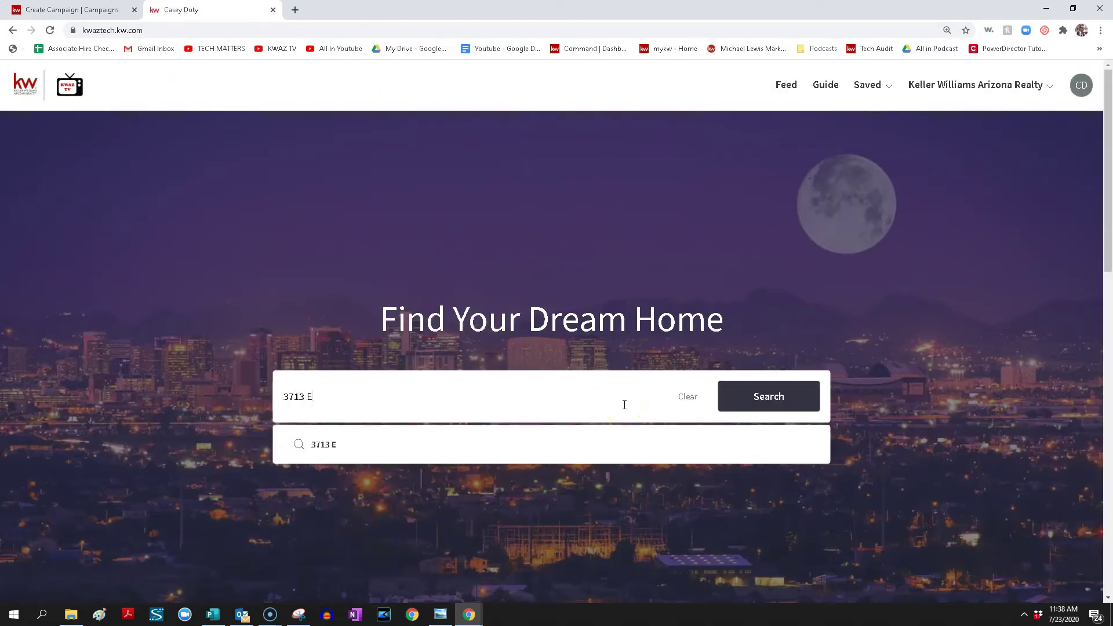
pyautogui.press('Return')
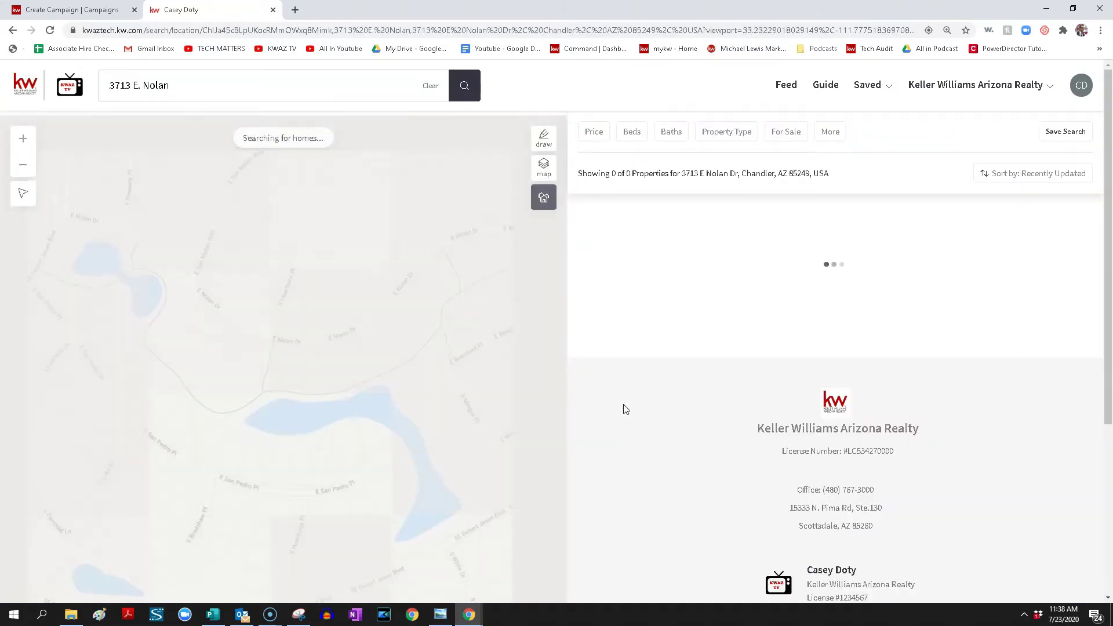
# Search 'scottsdale' instead and open the first $615,000 Scottsdale listing
pyautogui.doubleClick(205, 80)
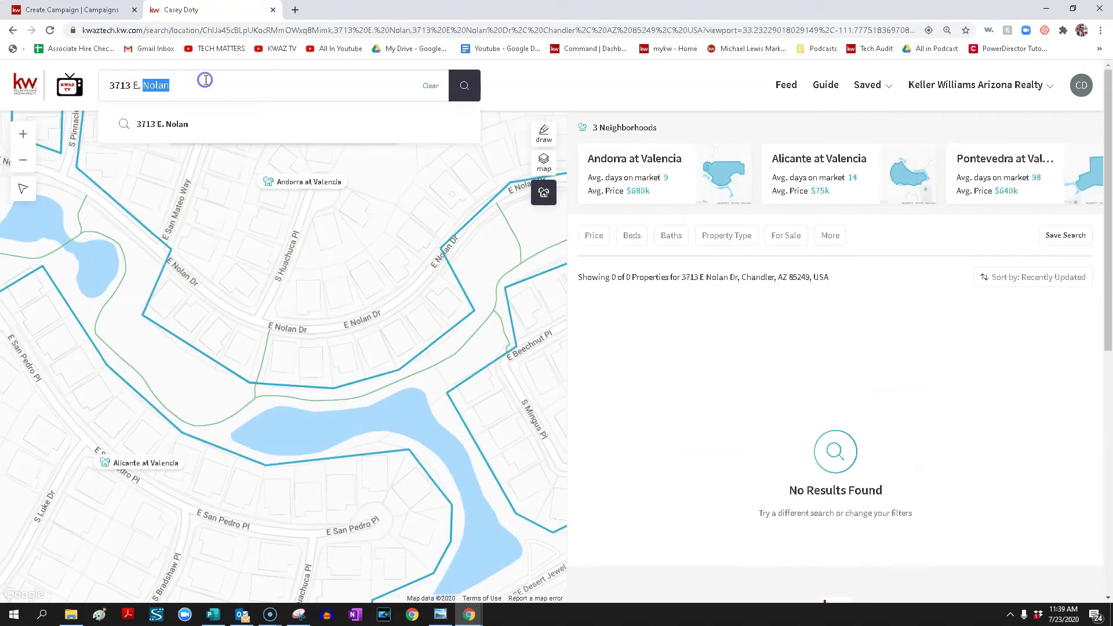
pyautogui.click(205, 80)
pyautogui.press('BackSpace')
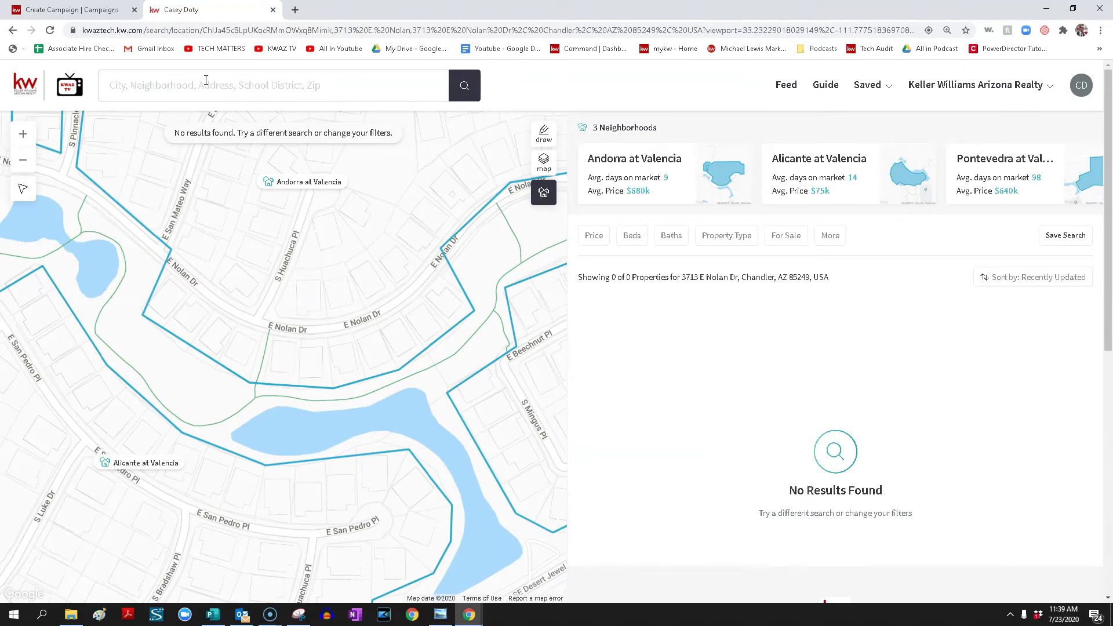
pyautogui.write('scott')
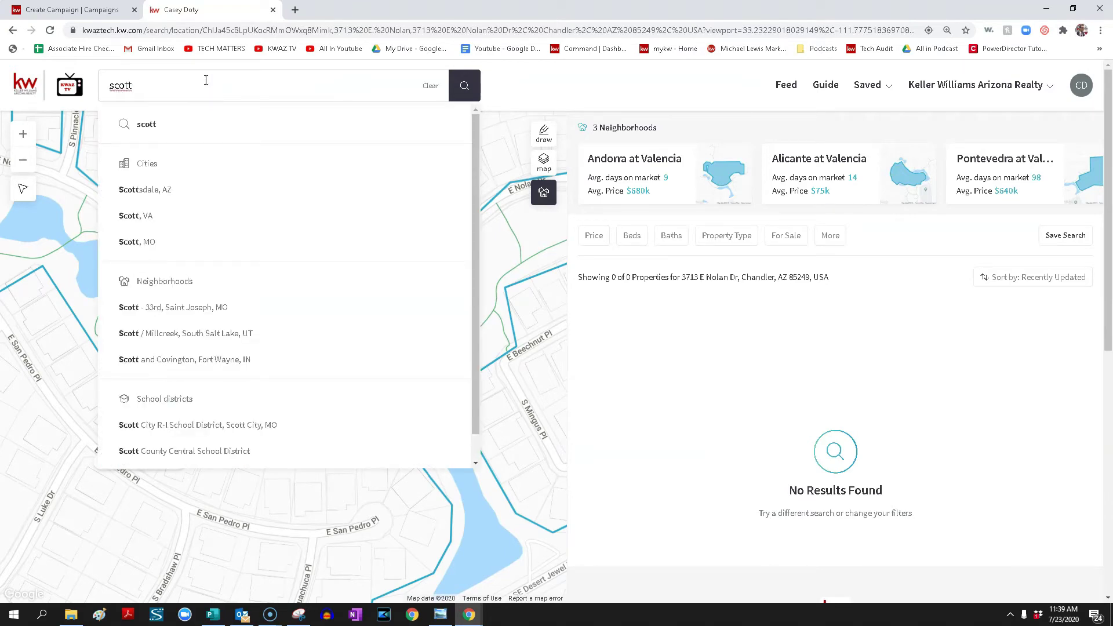
pyautogui.write('sdale')
pyautogui.press('Return')
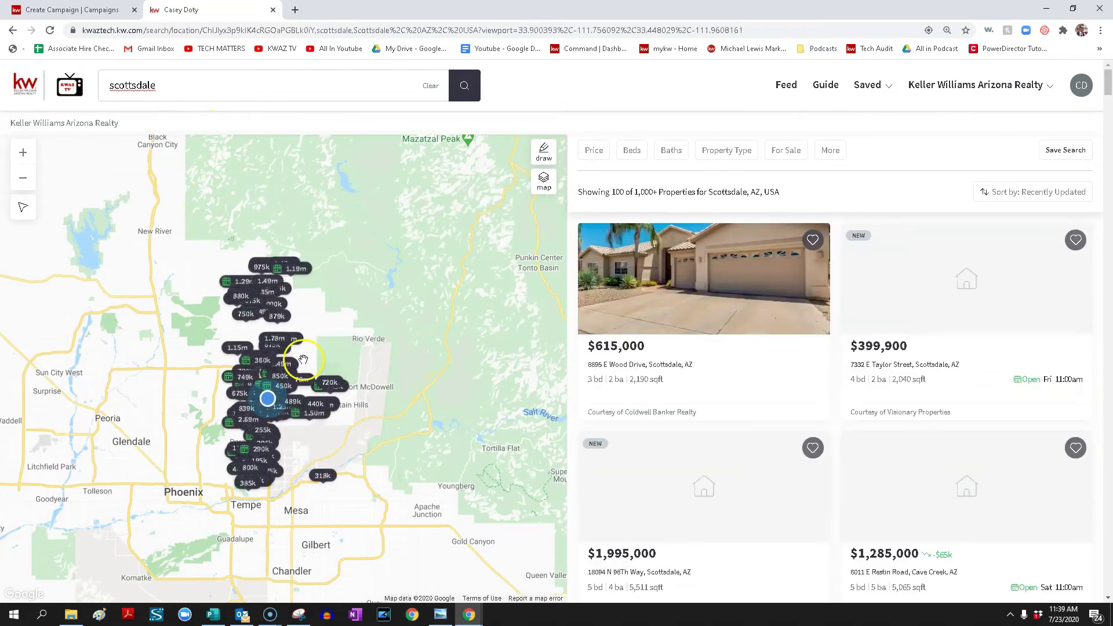
pyautogui.moveTo(644, 266)
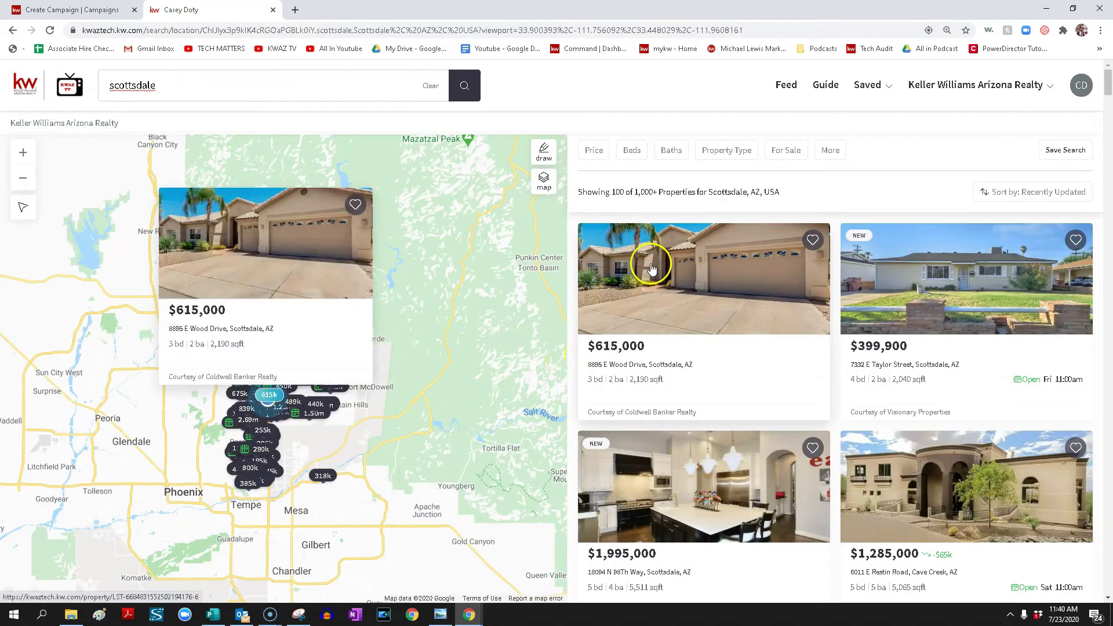
pyautogui.click(673, 270)
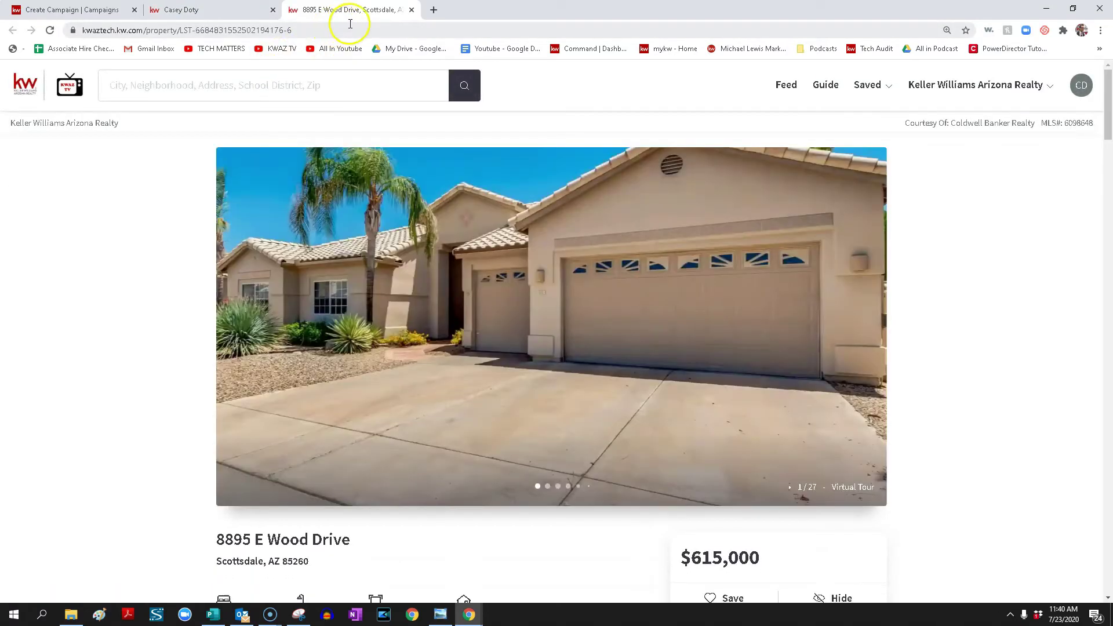
pyautogui.click(313, 24)
pyautogui.hotkey('ctrl', 'c')
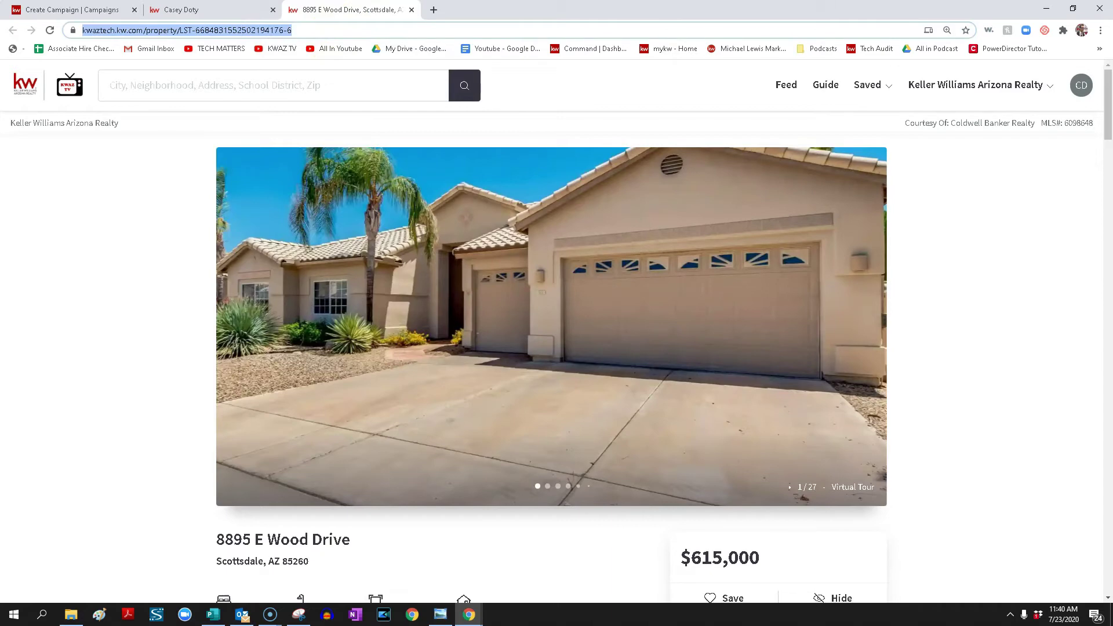
pyautogui.click(46, 7)
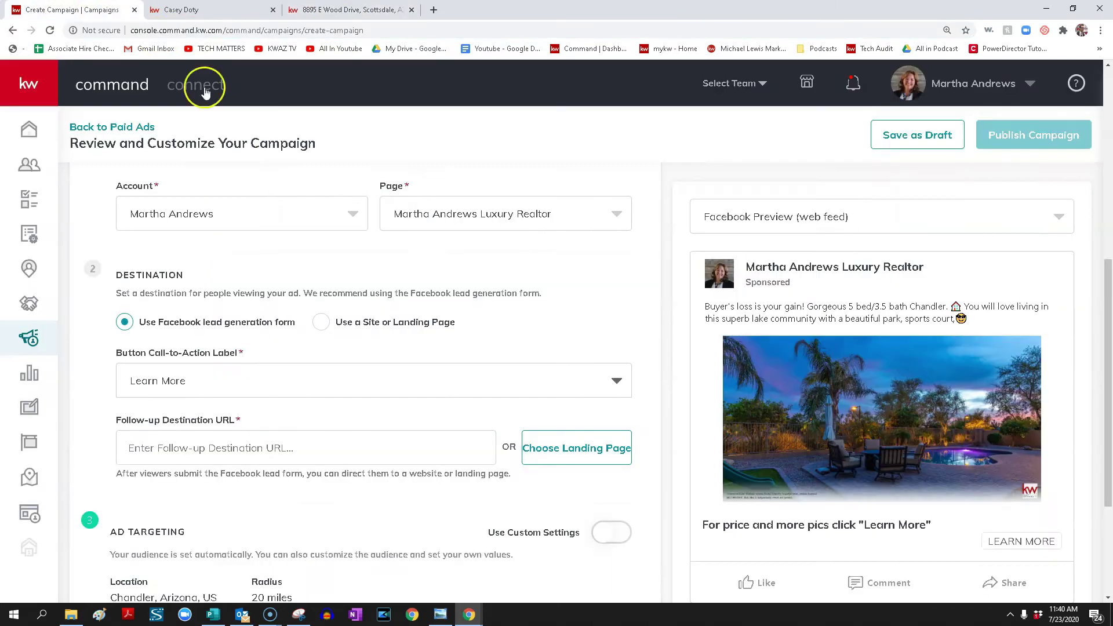
pyautogui.click(310, 453)
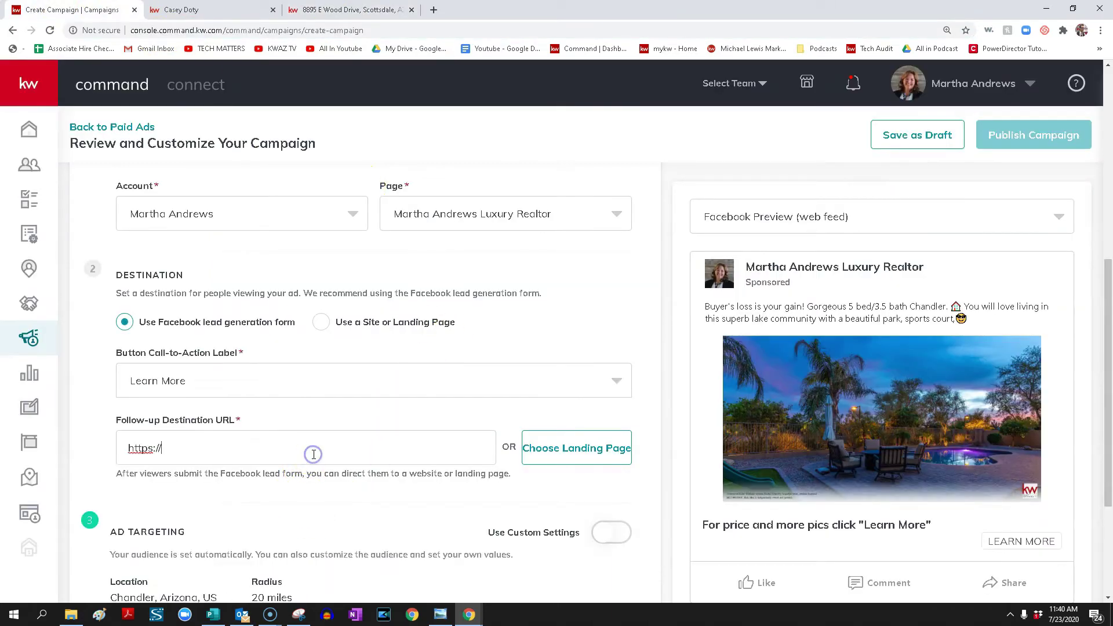
pyautogui.hotkey('ctrl', 'v')
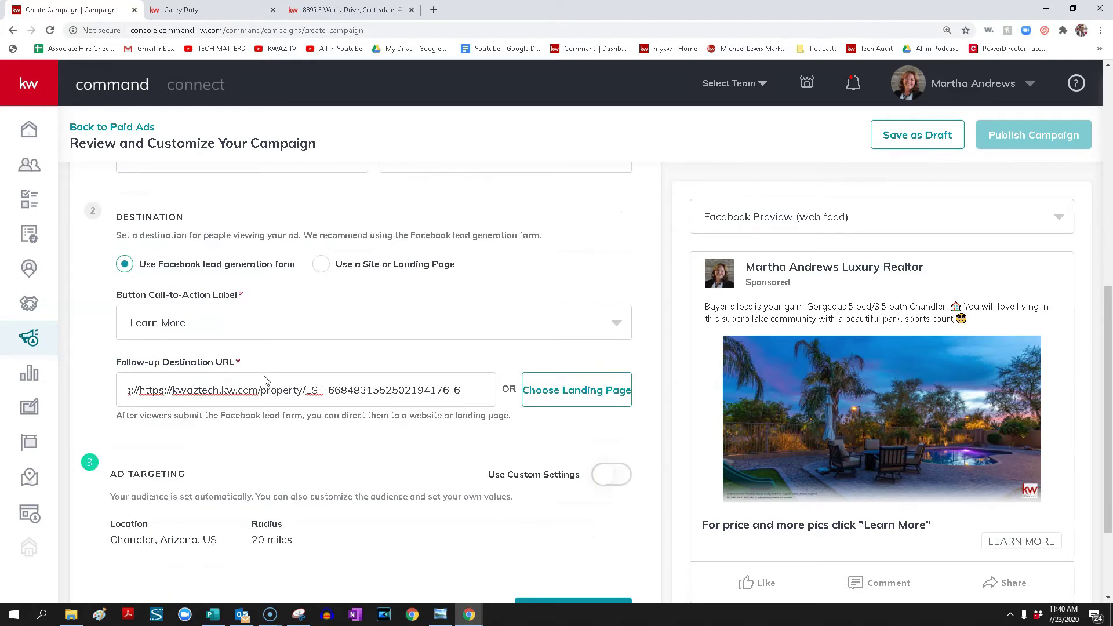
pyautogui.click(302, 11)
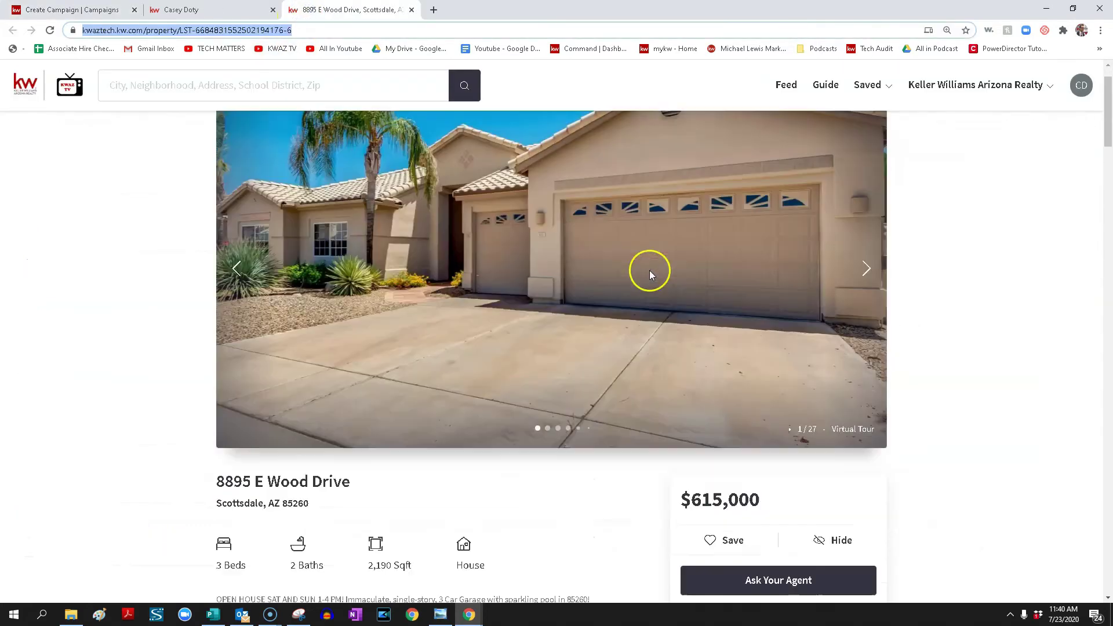
pyautogui.scroll(-5, 686, 373)
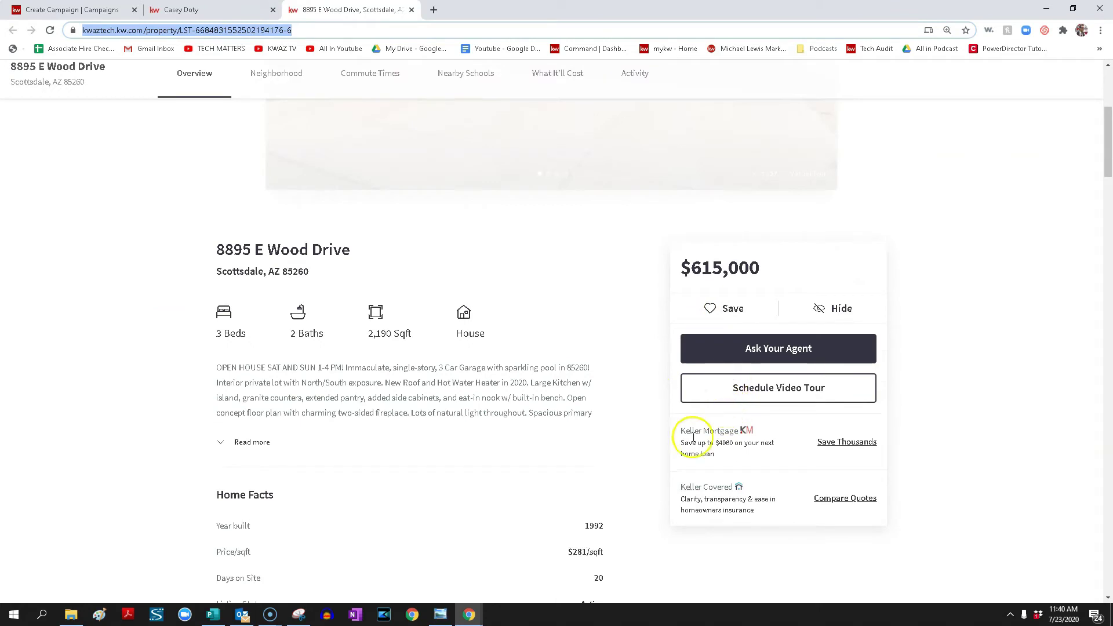
pyautogui.scroll(-9, 450, 444)
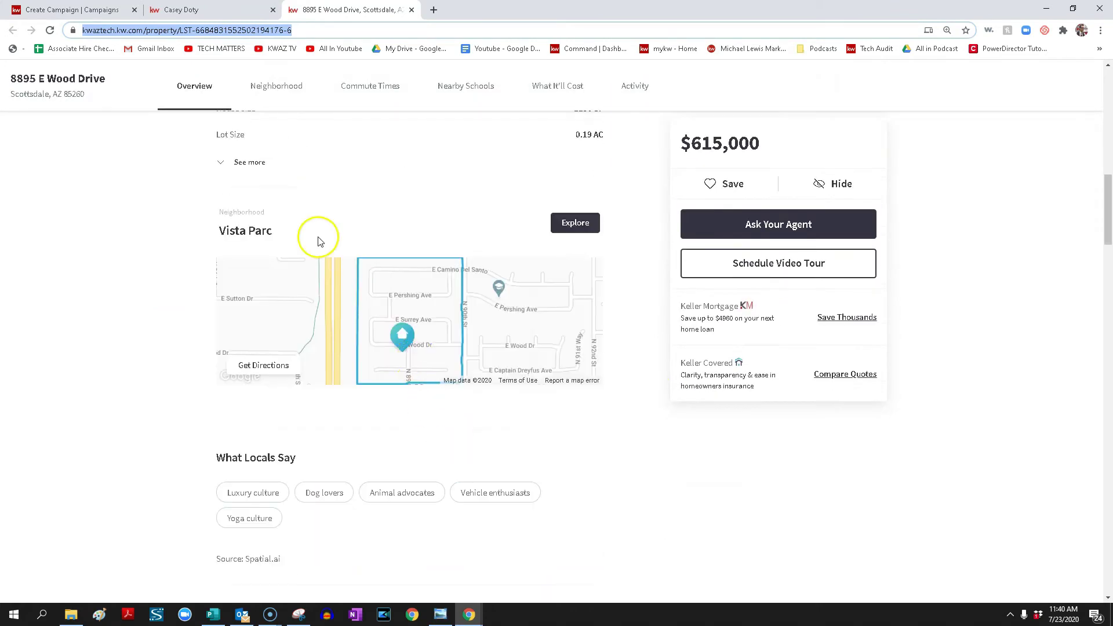
pyautogui.click(88, 11)
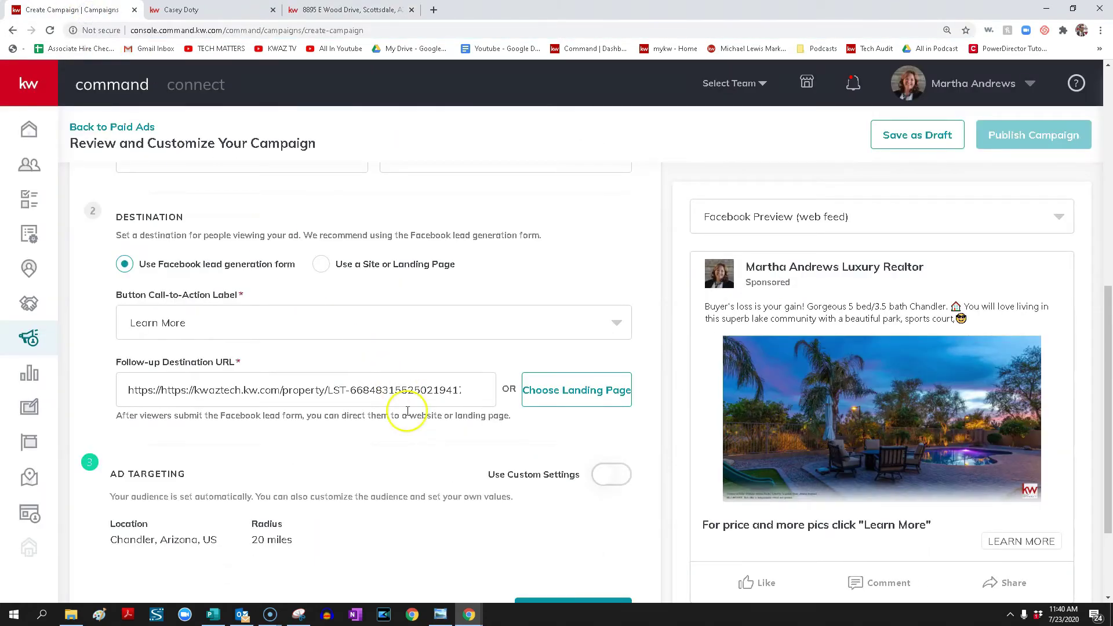
pyautogui.scroll(-2, 414, 416)
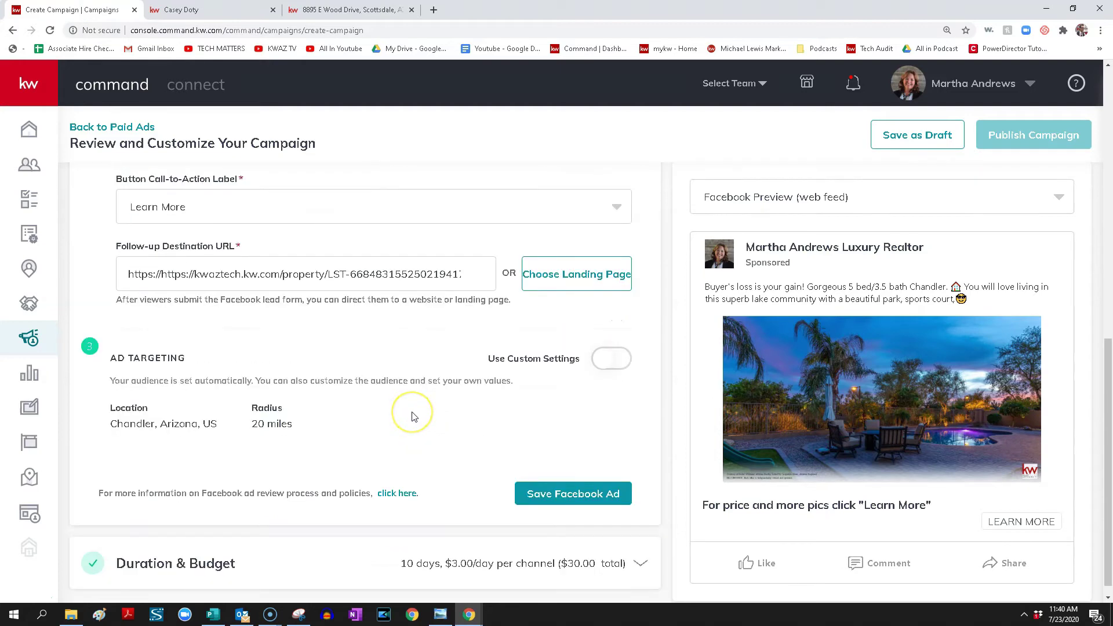
# Turn on custom audience settings and change the location from Chandler to Scottsdale, Arizona
pyautogui.click(620, 345)
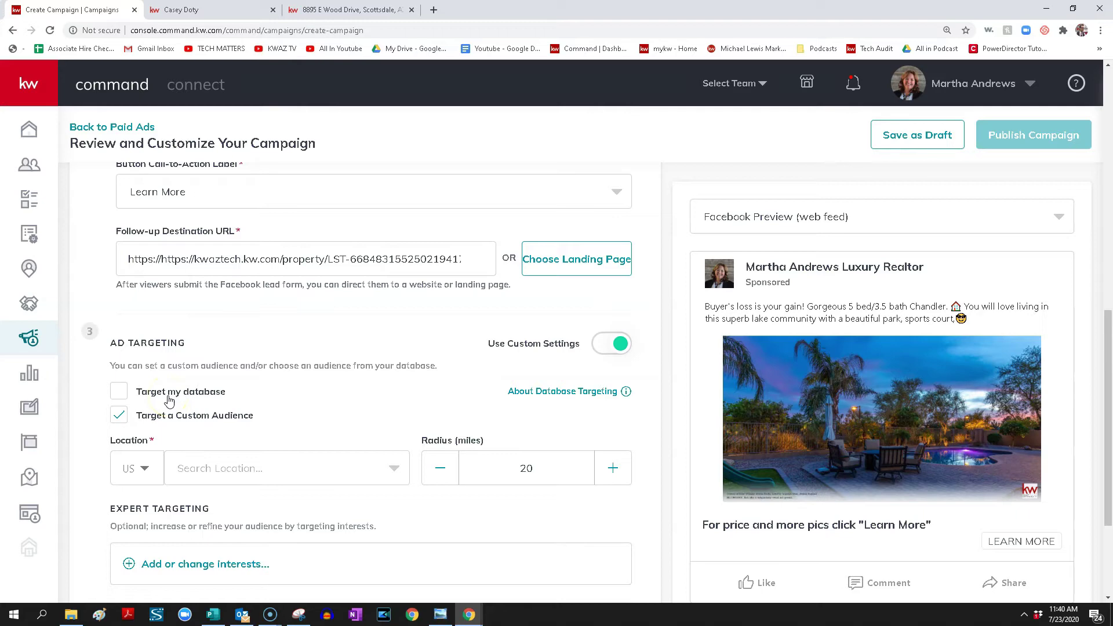
pyautogui.click(268, 470)
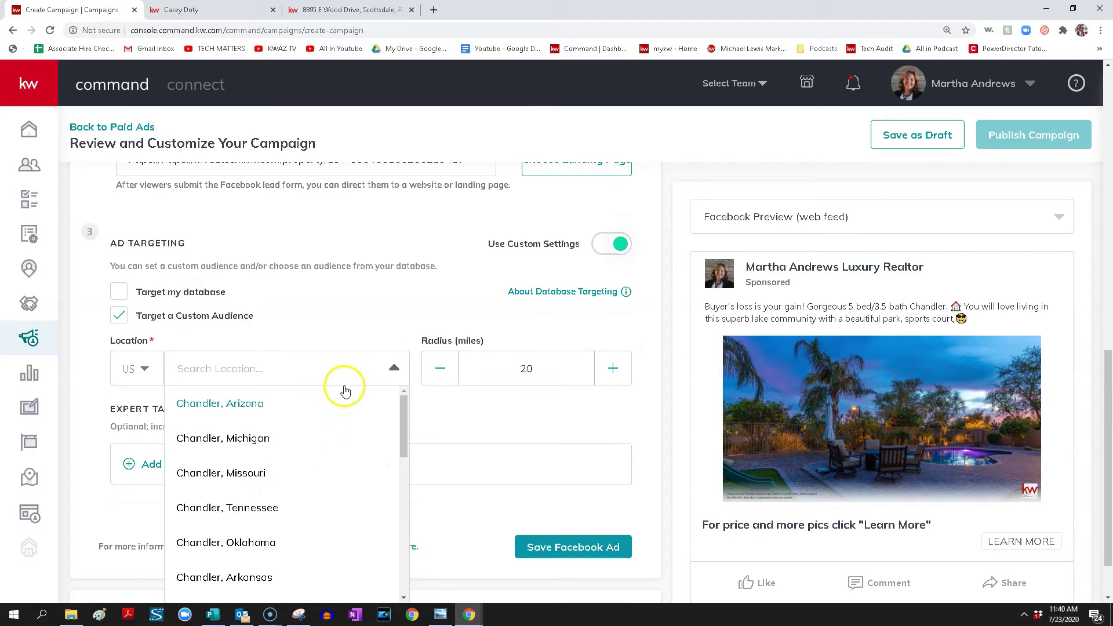
pyautogui.write('Chandler')
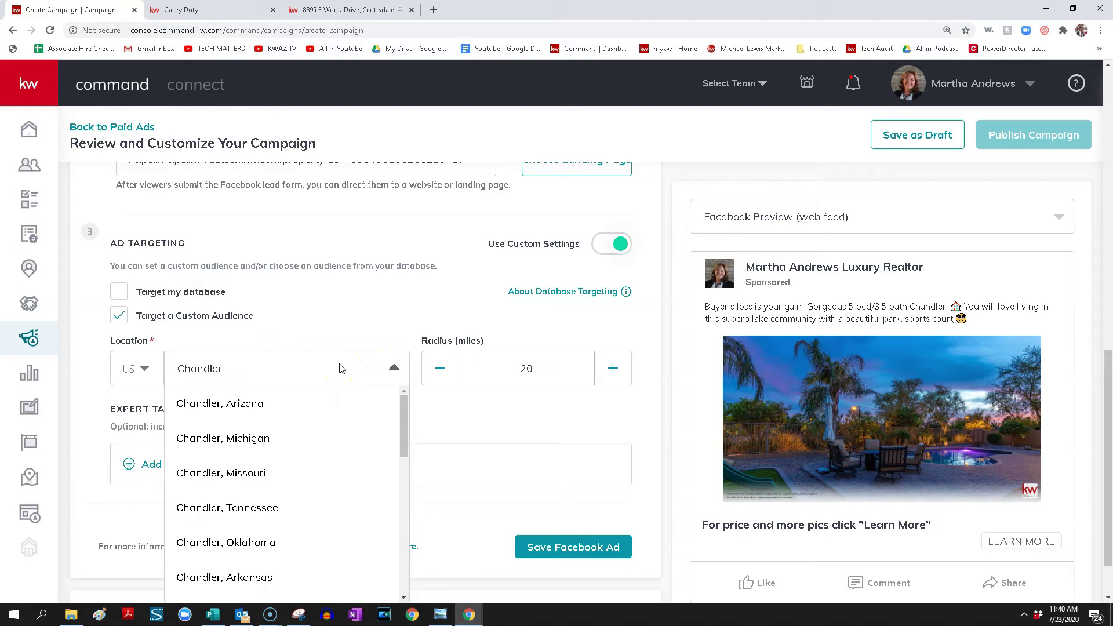
pyautogui.click(305, 402)
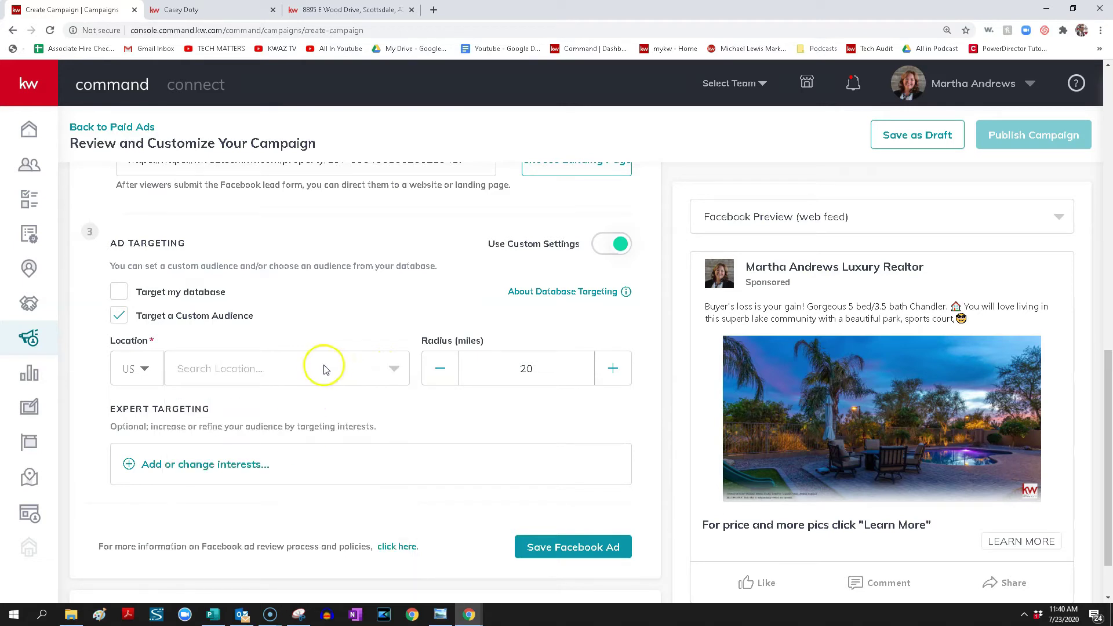
pyautogui.click(328, 370)
pyautogui.click(269, 399)
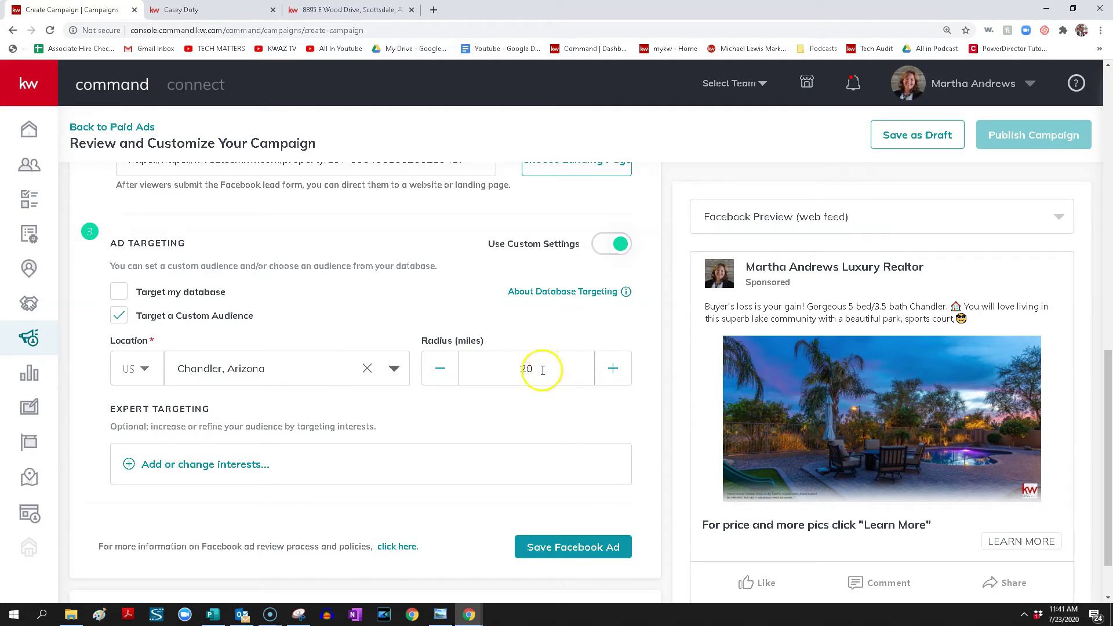
pyautogui.click(270, 358)
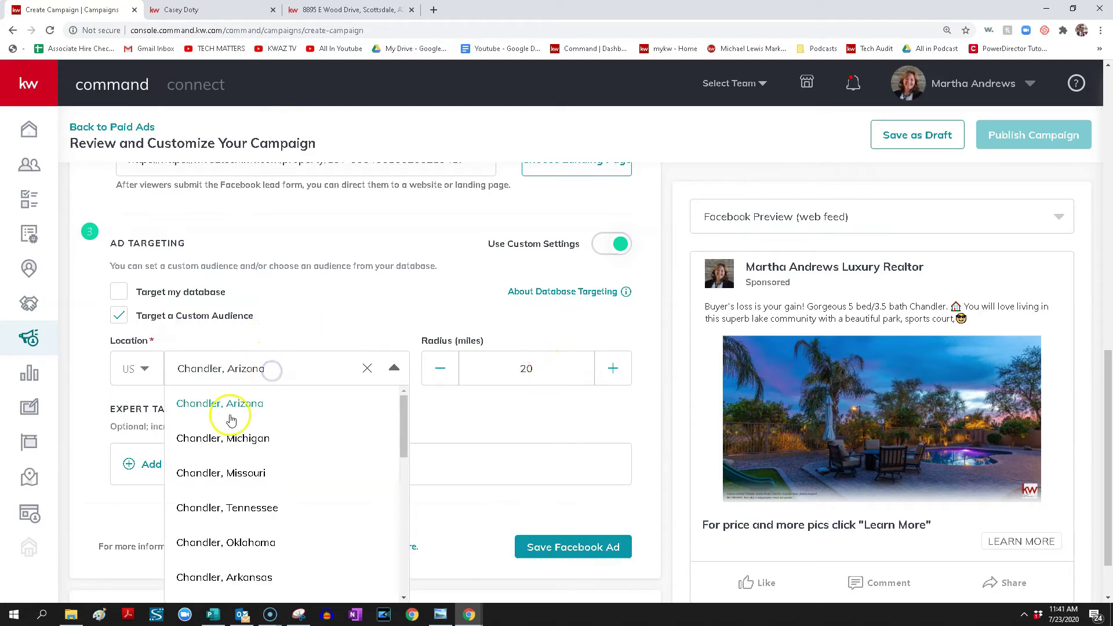
pyautogui.click(276, 371)
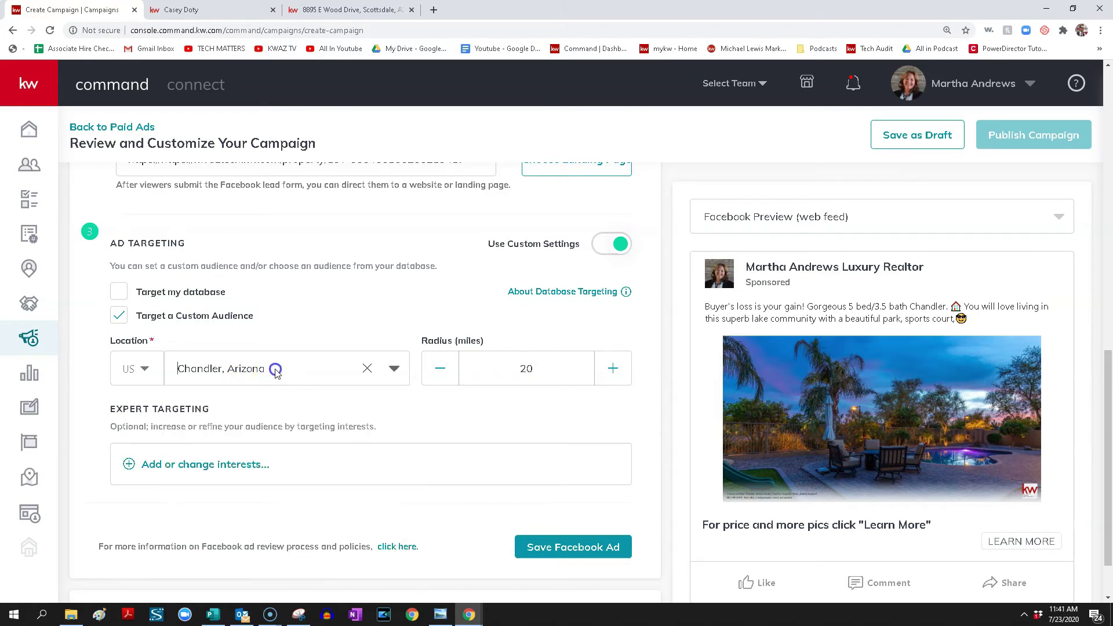
pyautogui.click(367, 369)
pyautogui.write('scottsdale')
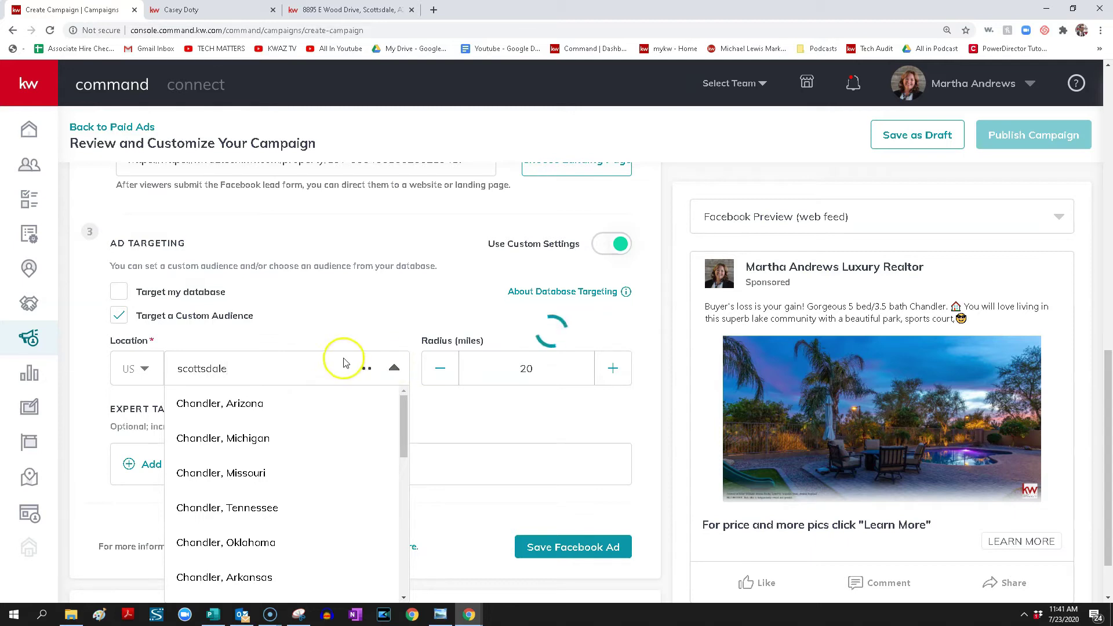
pyautogui.click(286, 406)
# Widen the targeting radius from 20 to 40 miles
pyautogui.doubleClick(565, 374)
pyautogui.write('40')
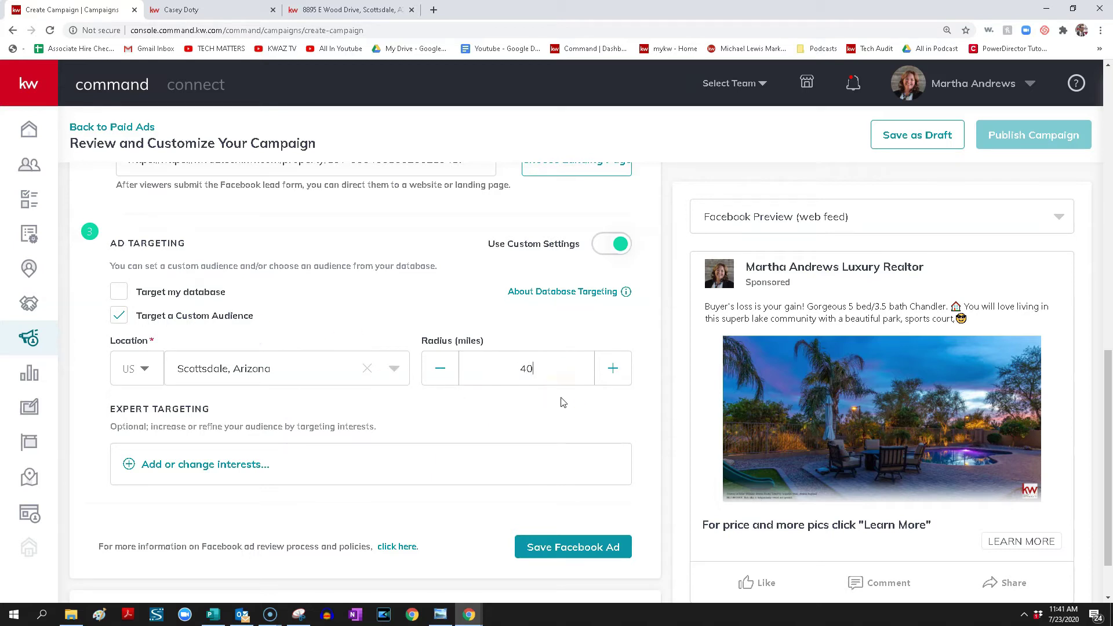
pyautogui.click(575, 392)
pyautogui.click(242, 467)
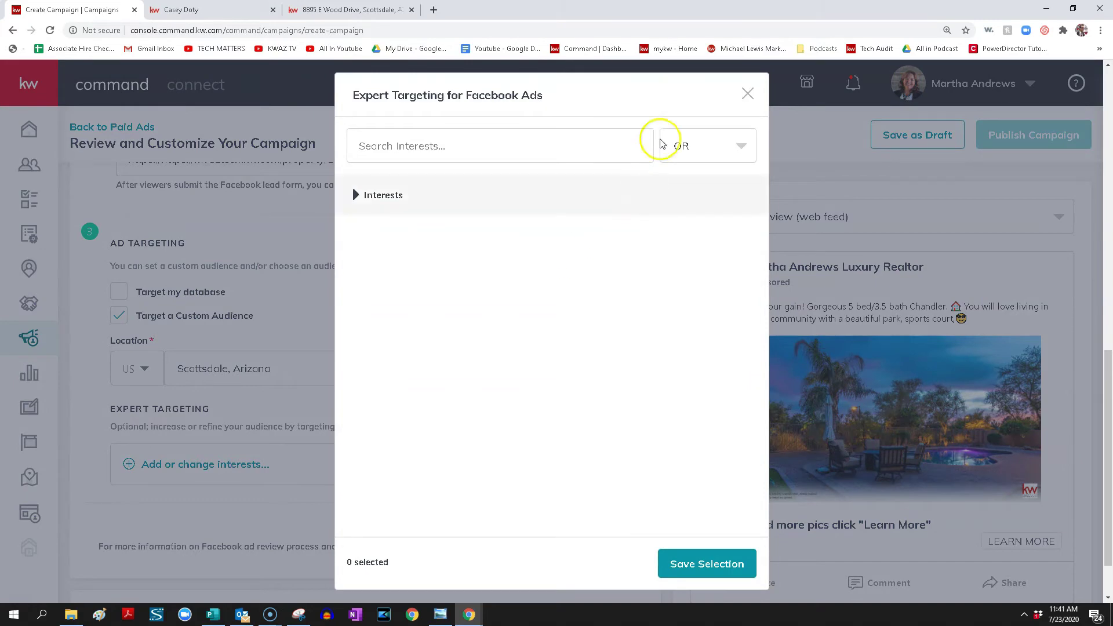
# Add Zillow and realtor.com as targeted interests
pyautogui.click(747, 94)
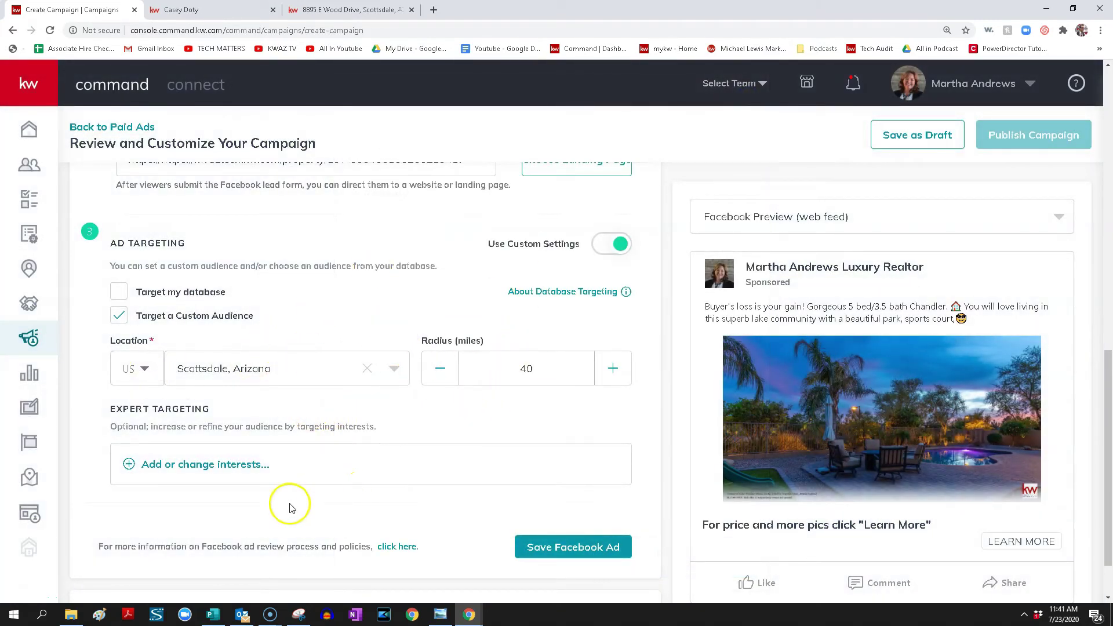
pyautogui.click(229, 468)
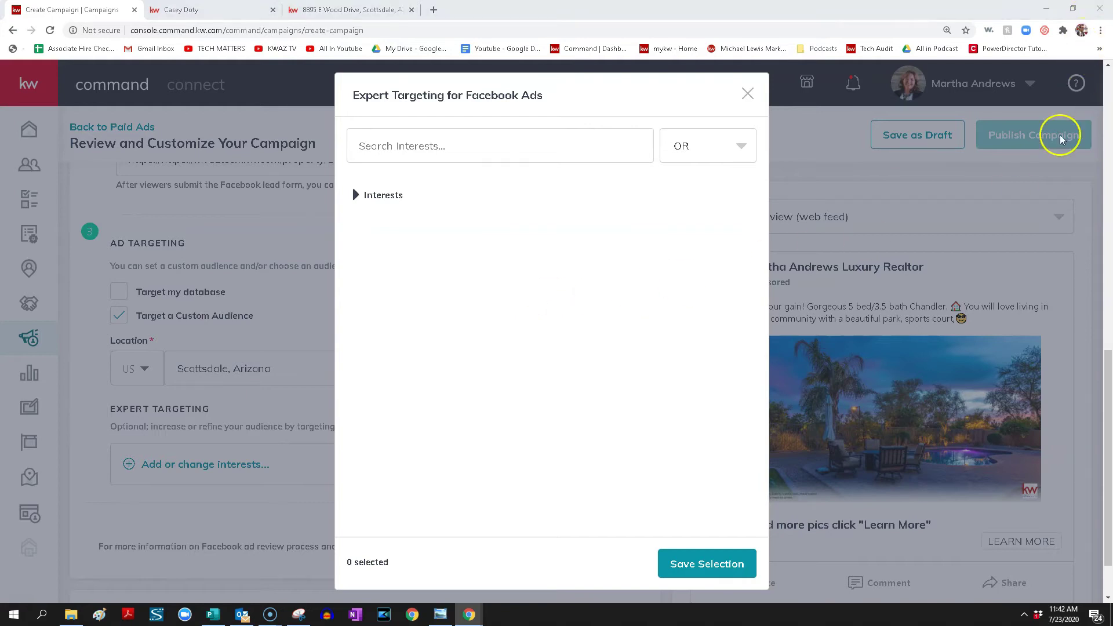
pyautogui.click(557, 134)
pyautogui.write('Zillow')
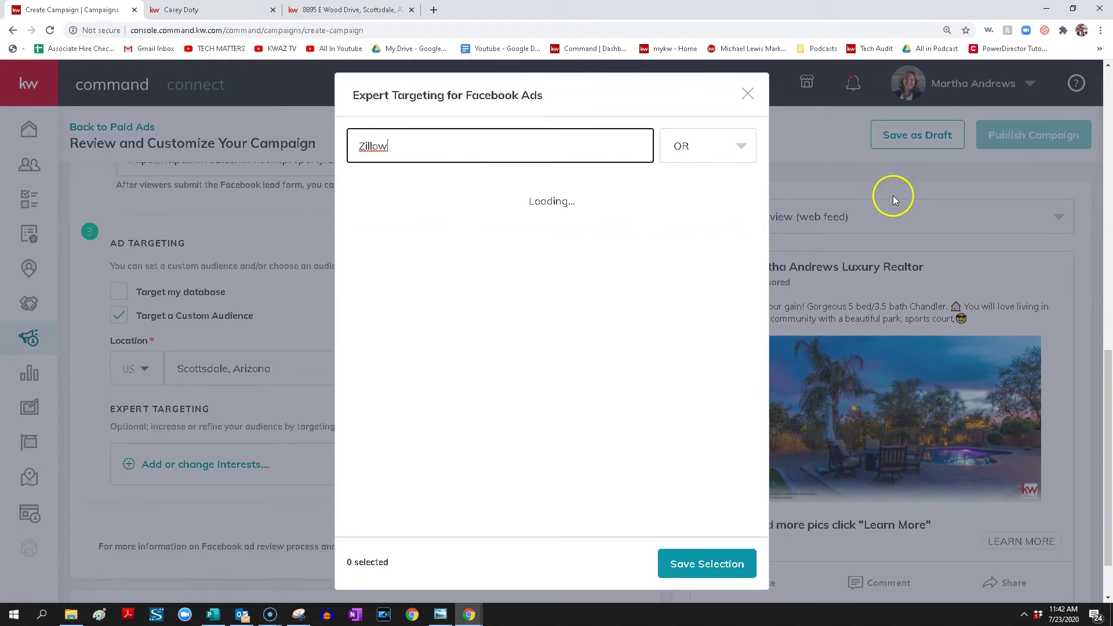
pyautogui.click(358, 195)
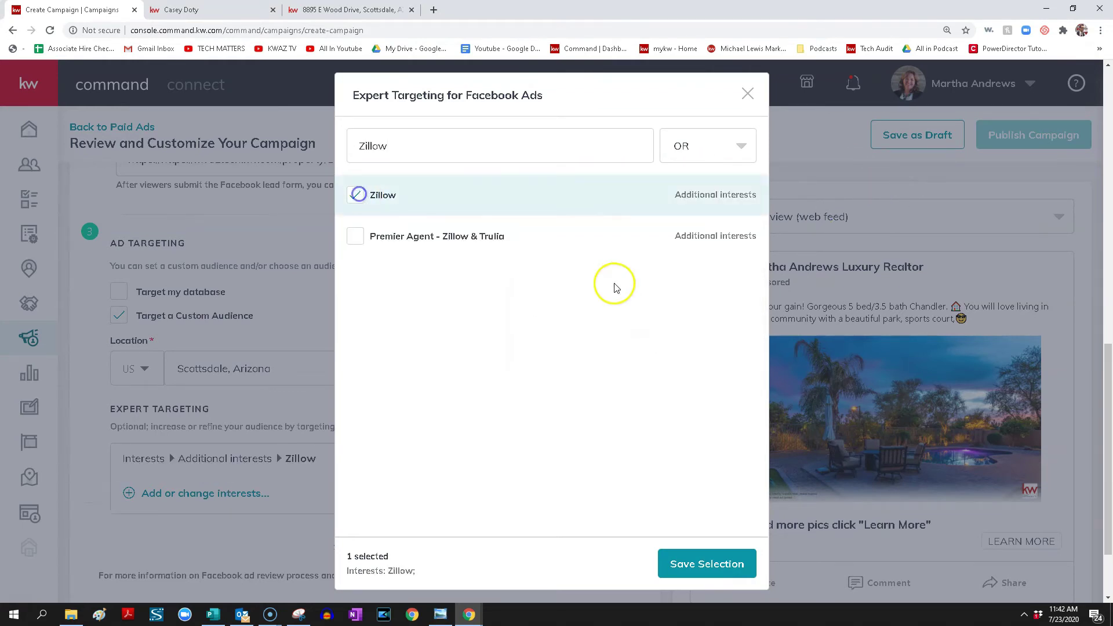
pyautogui.click(521, 151)
pyautogui.doubleClick(520, 151)
pyautogui.write('Realtor')
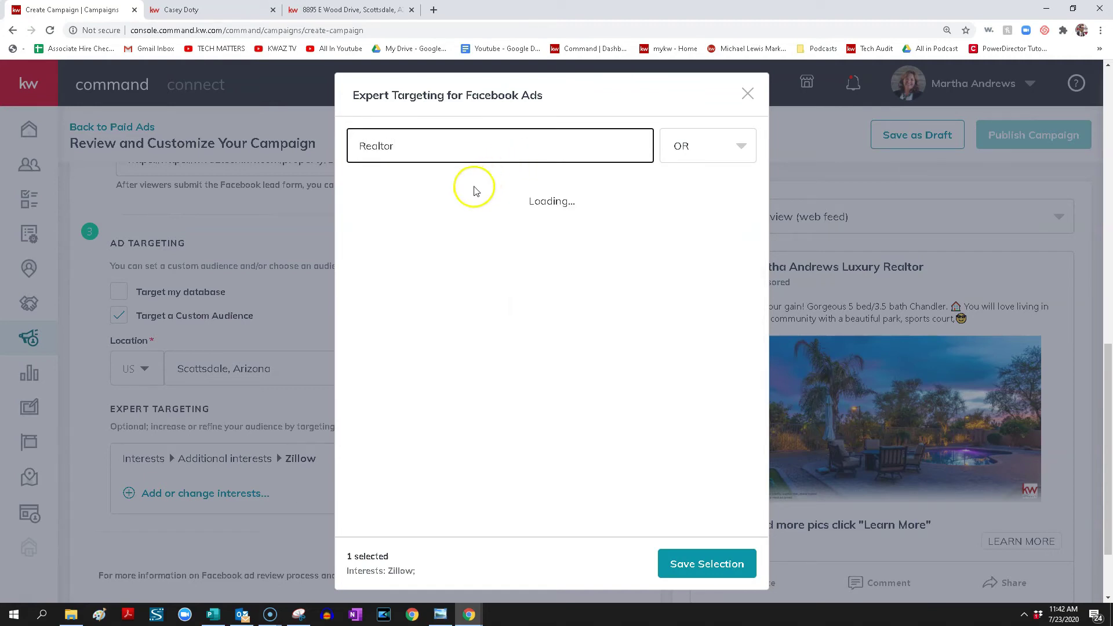
pyautogui.click(357, 196)
# Add Mortgage loans, Mortgage calculator and Mortgage insurance, then save the interest selection
pyautogui.doubleClick(413, 141)
pyautogui.write('mar')
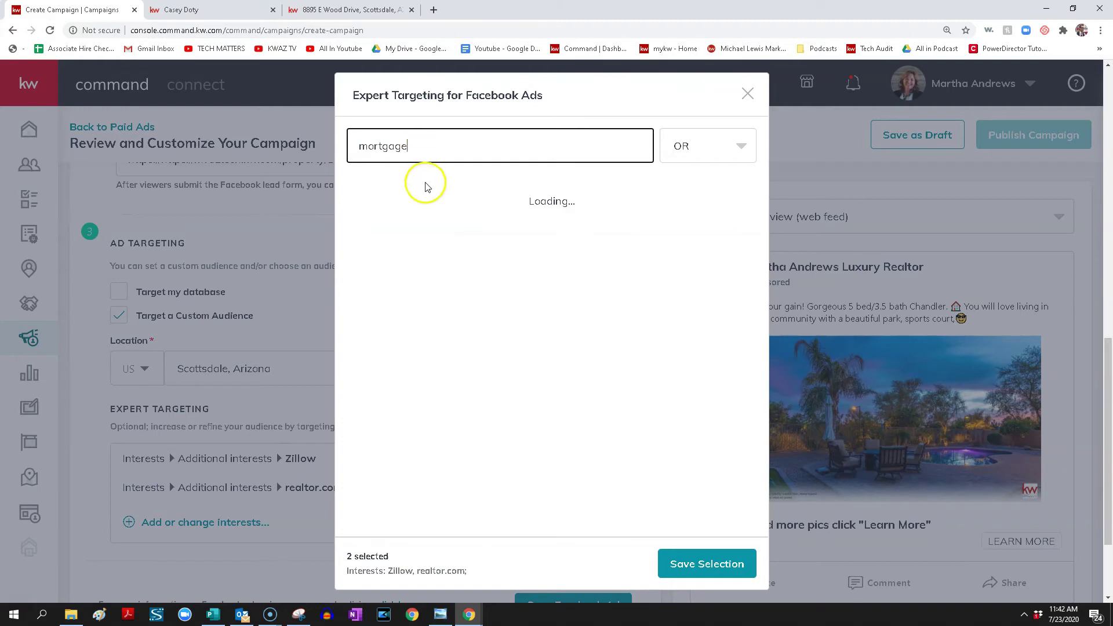
pyautogui.click(356, 196)
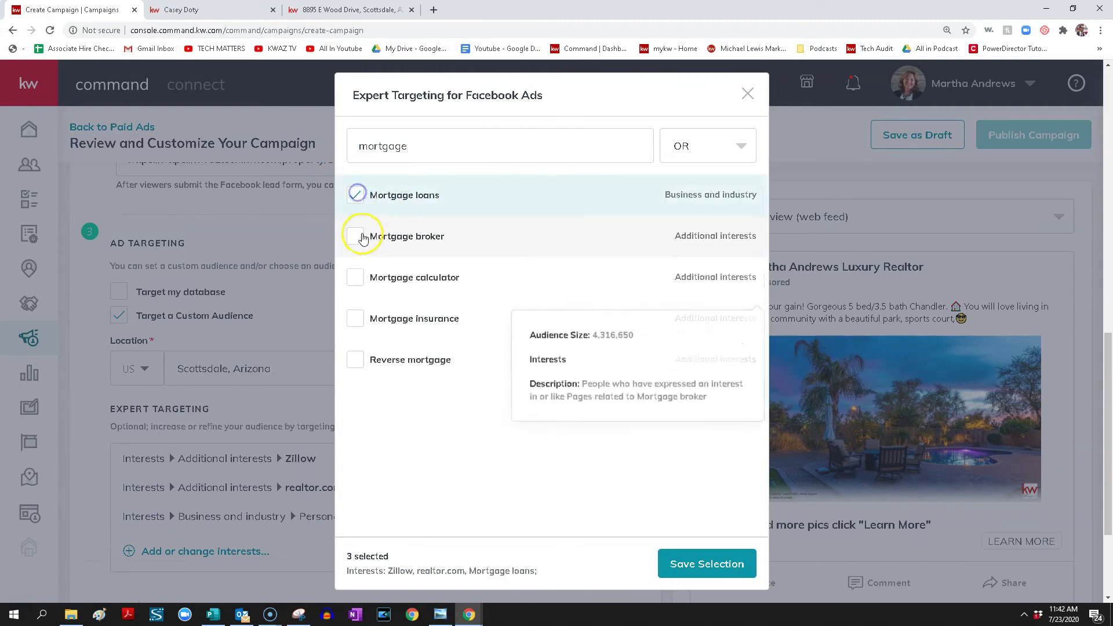
pyautogui.click(353, 276)
pyautogui.click(364, 321)
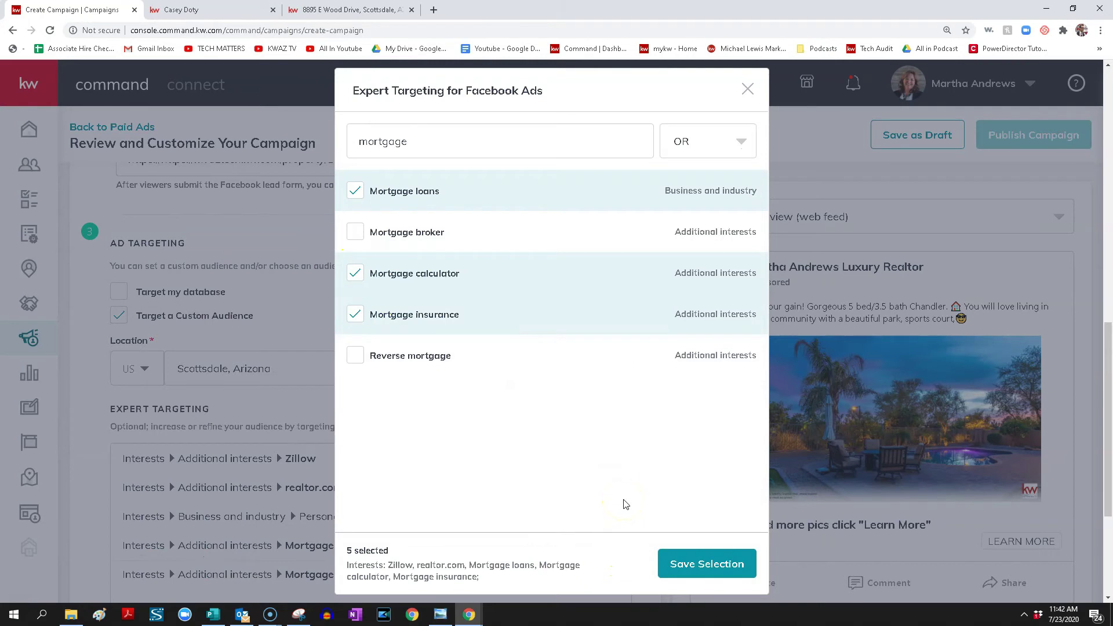
pyautogui.moveTo(630, 364)
pyautogui.click(721, 565)
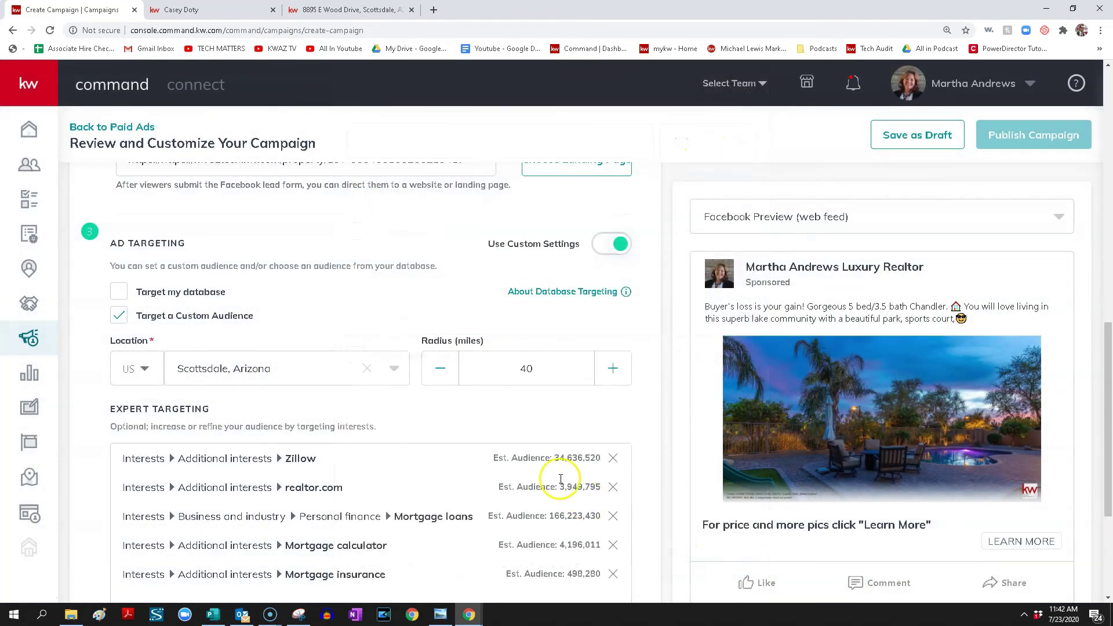
pyautogui.scroll(-1, 428, 434)
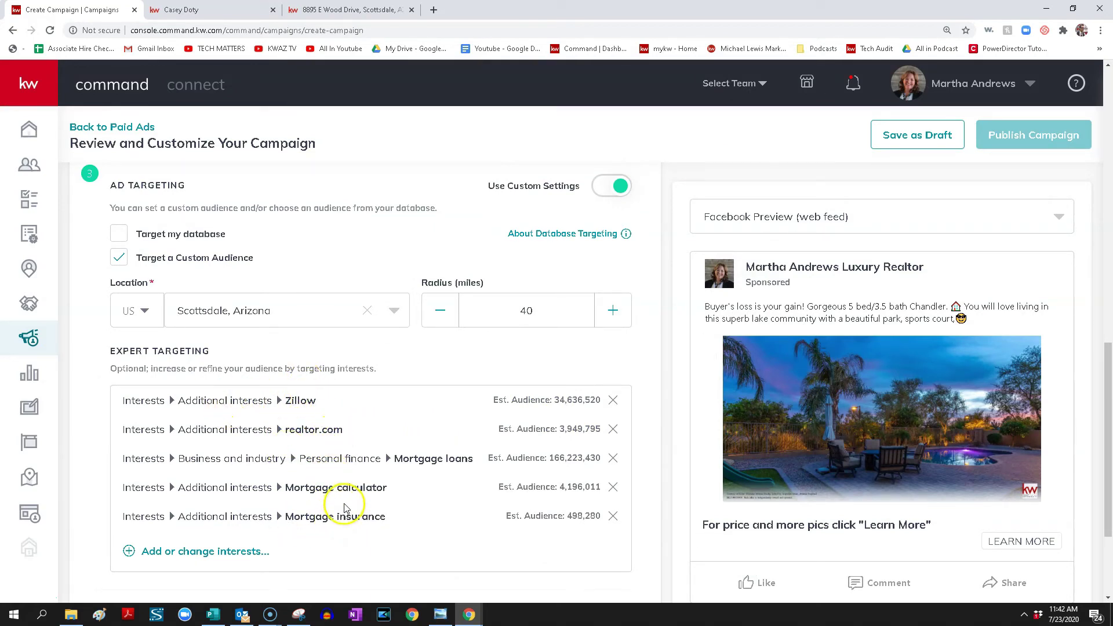
pyautogui.scroll(-3, 382, 484)
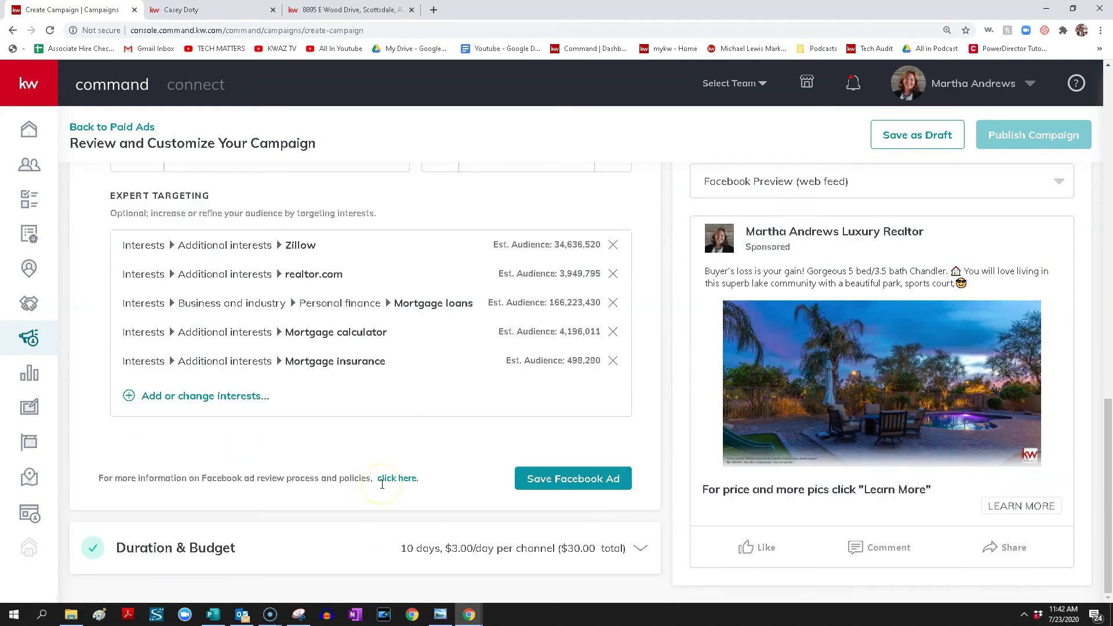
pyautogui.click(532, 478)
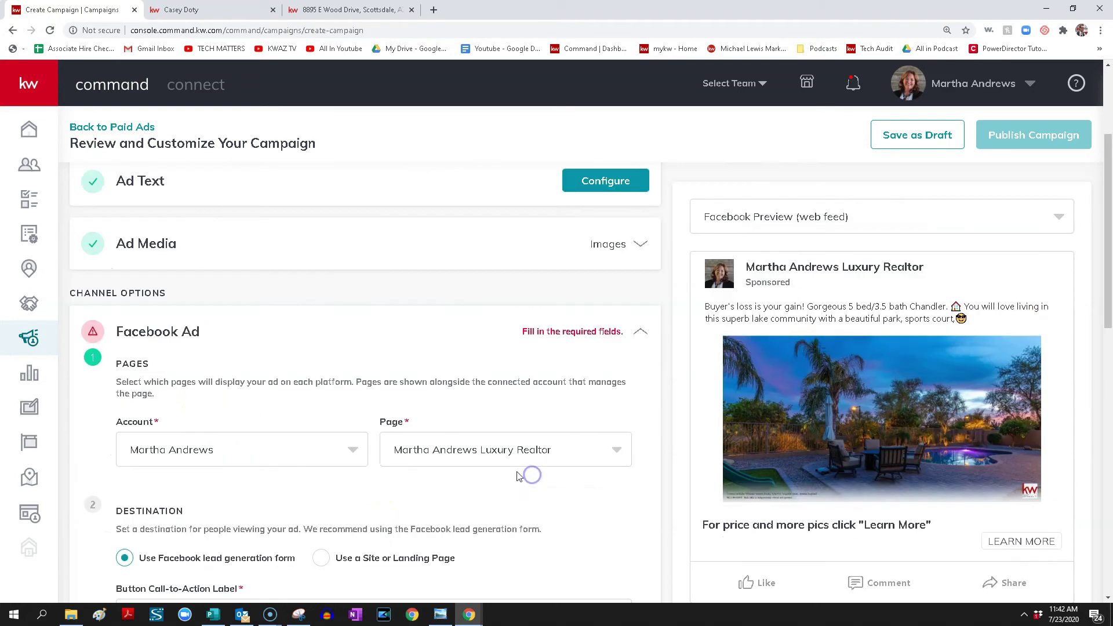
pyautogui.scroll(-2, 300, 355)
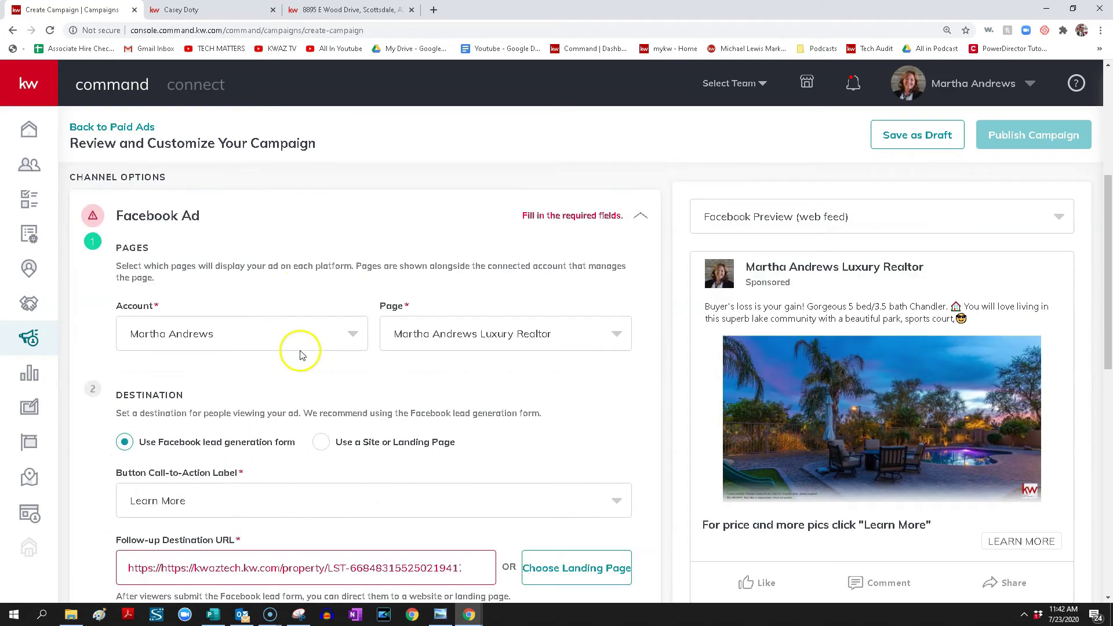
pyautogui.scroll(-1, 287, 365)
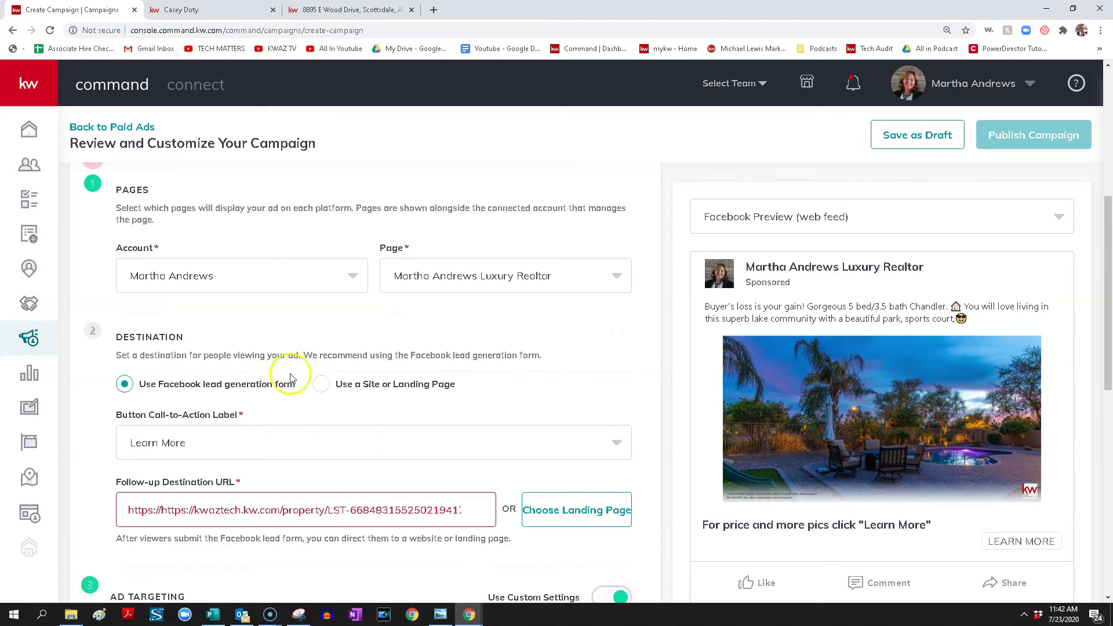
pyautogui.click(159, 515)
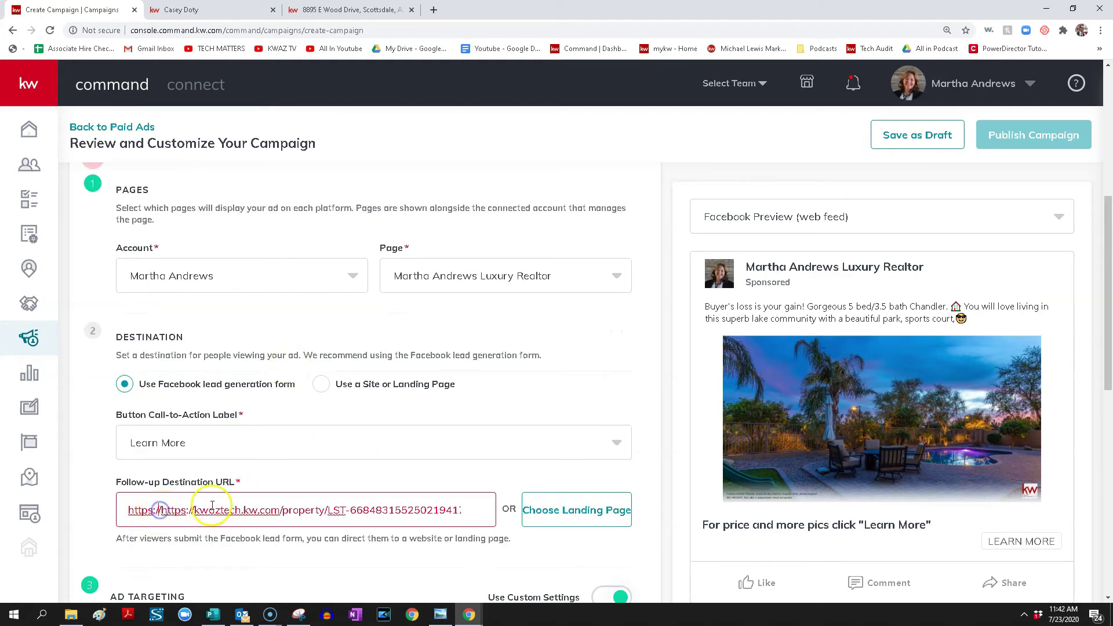
pyautogui.press('BackSpace')
pyautogui.press('BackSpace')
pyautogui.press('BackSpace')
pyautogui.press('BackSpace')
pyautogui.press('BackSpace')
pyautogui.press('BackSpace')
pyautogui.press('BackSpace')
pyautogui.press('BackSpace')
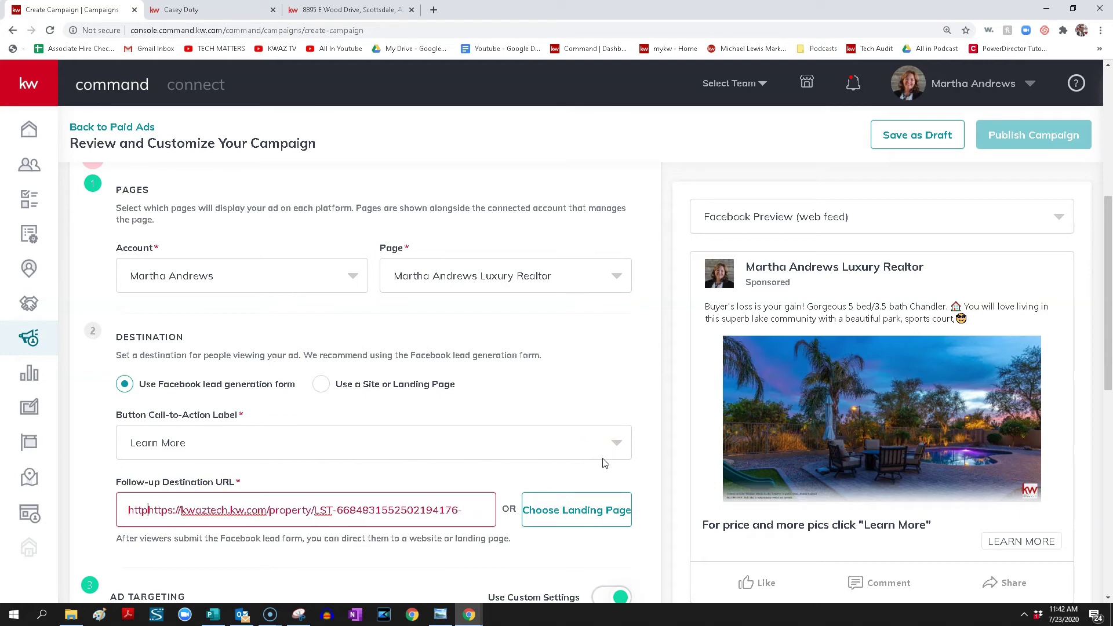
pyautogui.scroll(-7, 603, 463)
pyautogui.scroll(6, 704, 216)
pyautogui.click(609, 259)
pyautogui.scroll(-8, 589, 303)
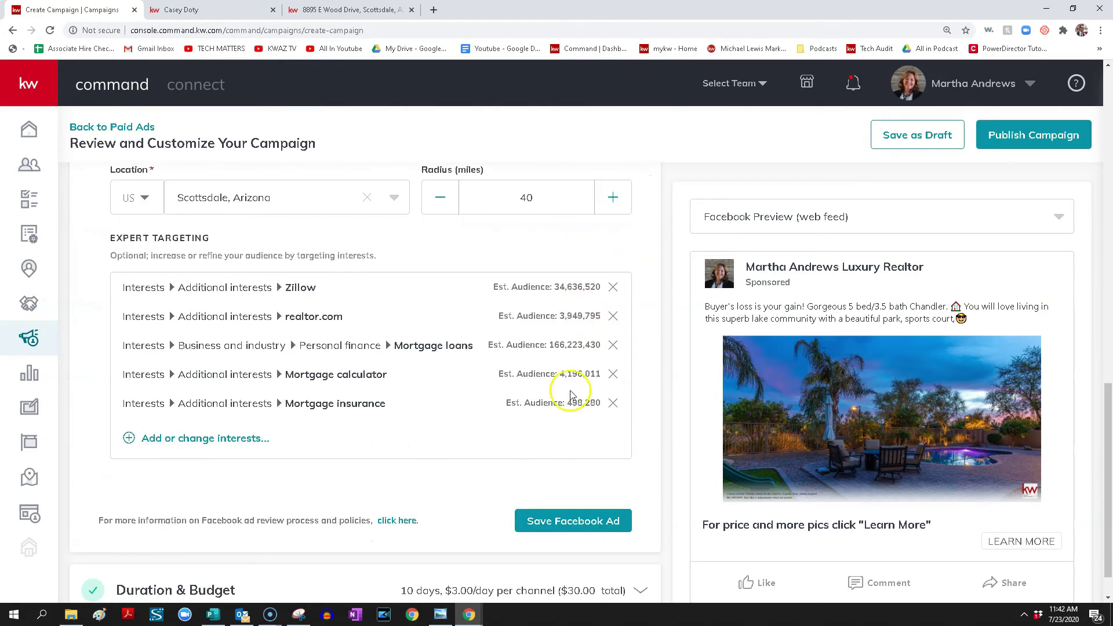
pyautogui.click(565, 517)
pyautogui.scroll(-1, 398, 341)
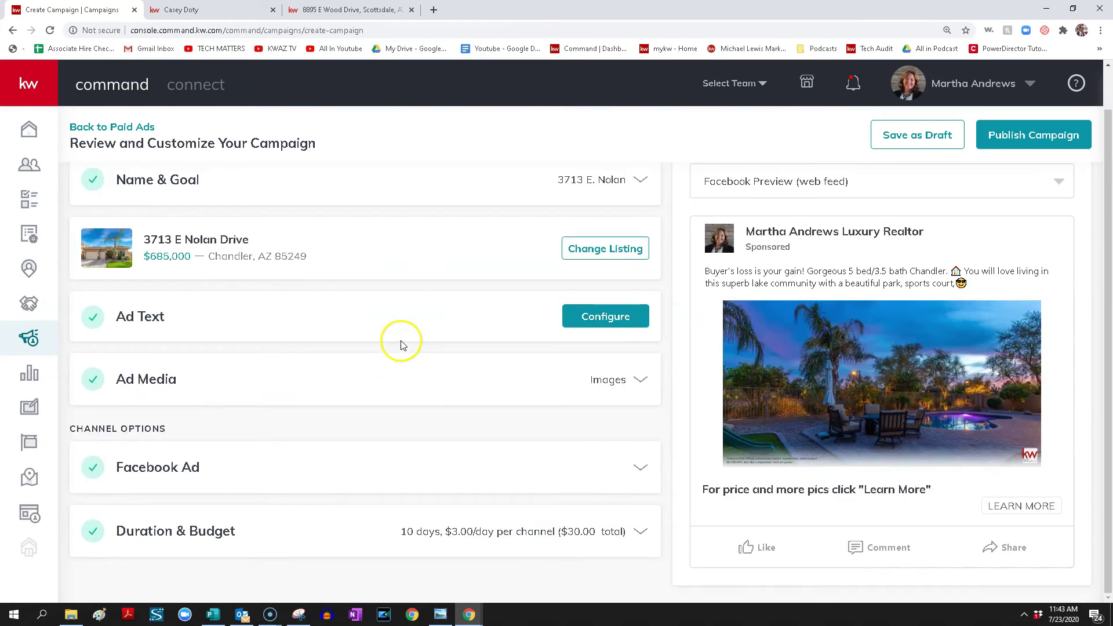
# Expand Duration & Budget to show the 10-day, $30 run from Jul 24, 2020
pyautogui.click(388, 516)
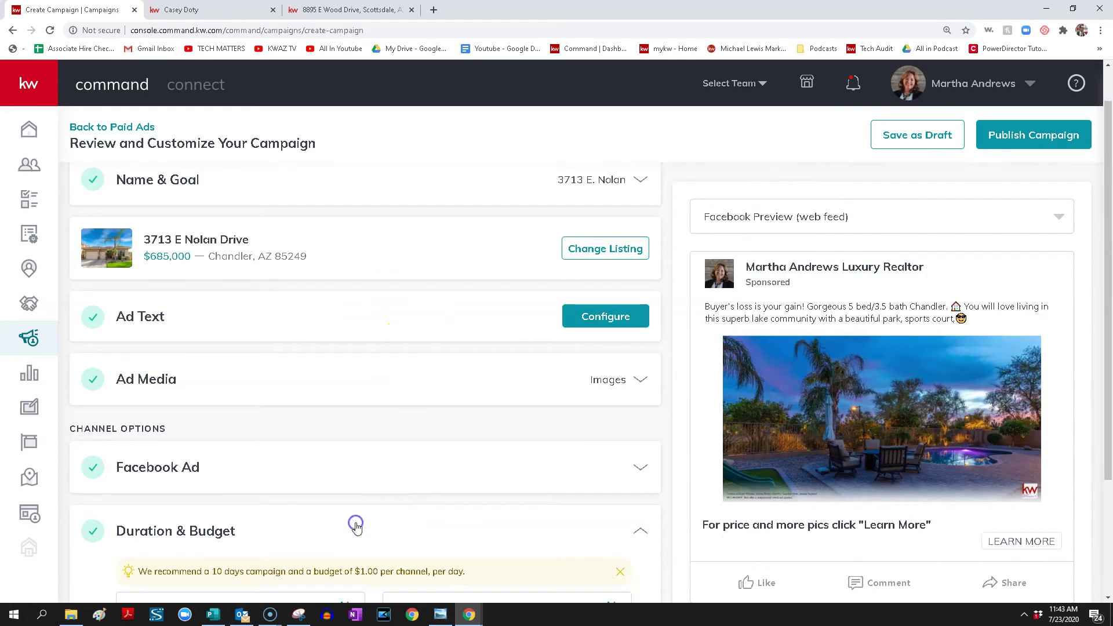
pyautogui.scroll(-4, 373, 514)
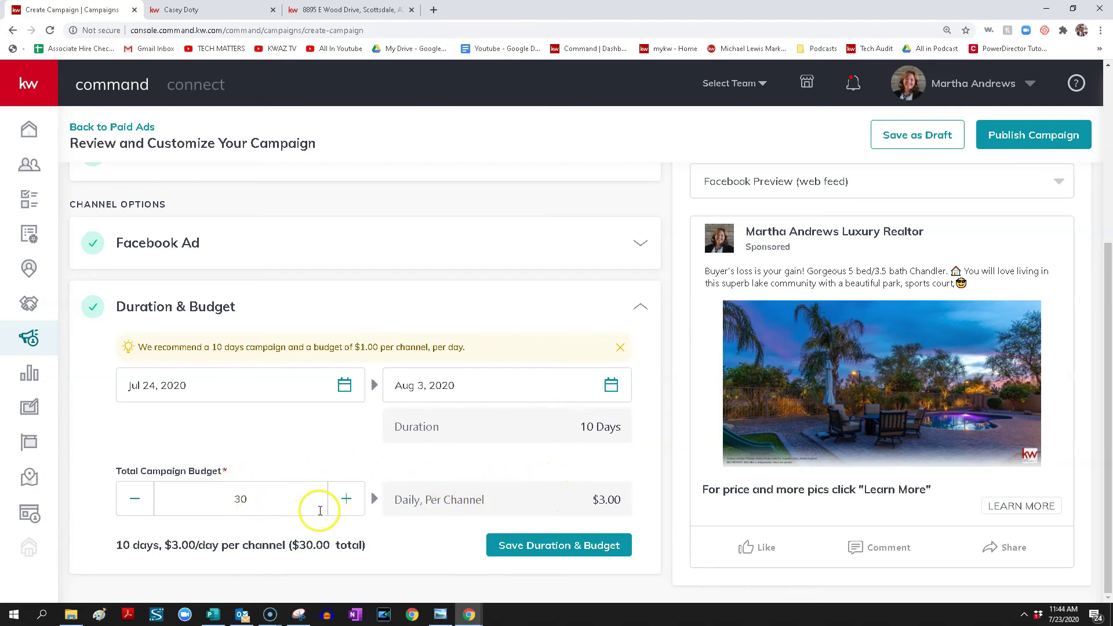
# Change the end date to Jul 27, 2020 and the budget from 30 to 9, then save
pyautogui.click(340, 386)
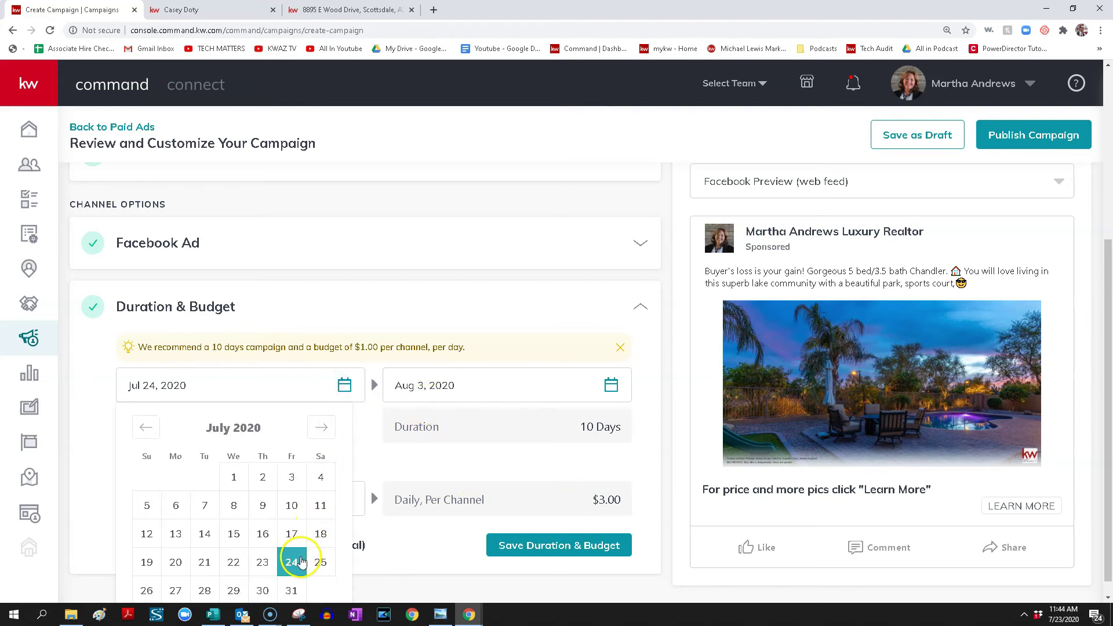
pyautogui.click(610, 386)
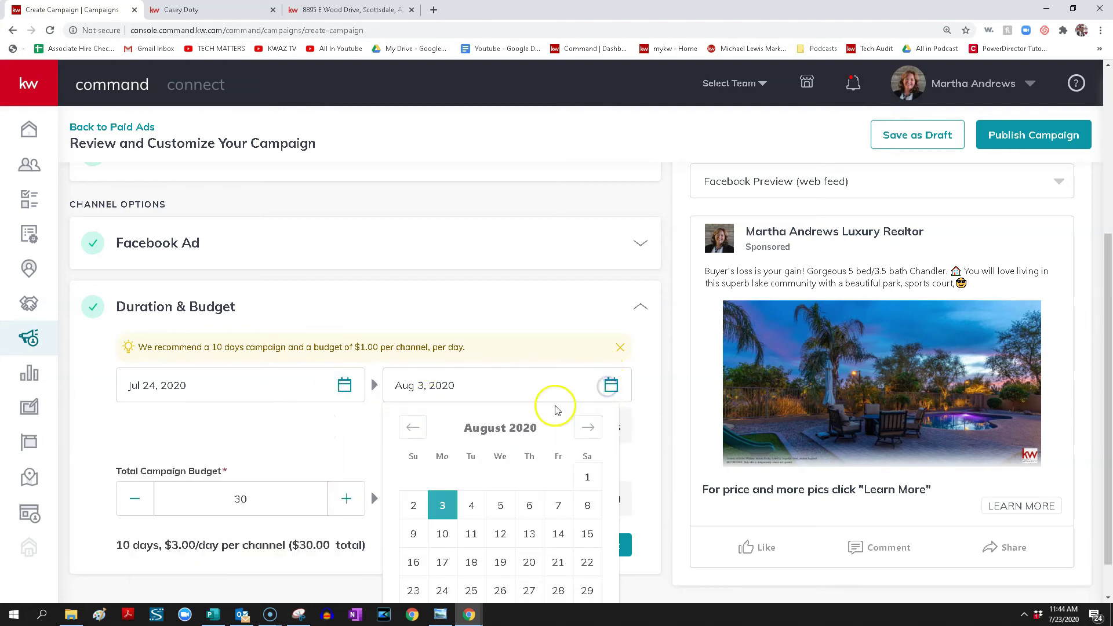
pyautogui.click(412, 427)
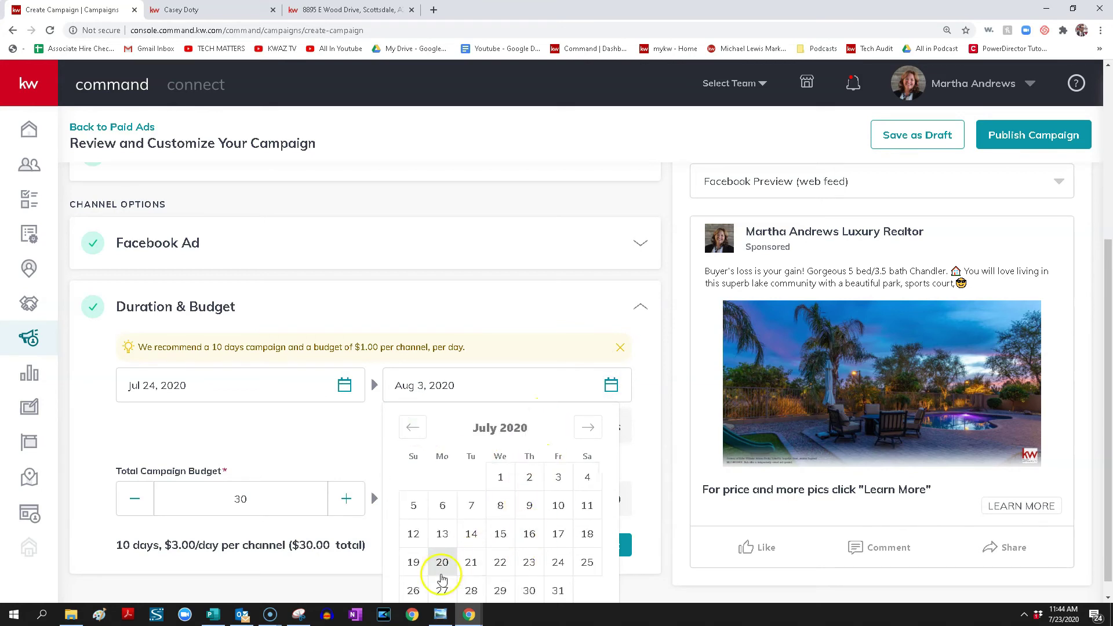
pyautogui.click(416, 589)
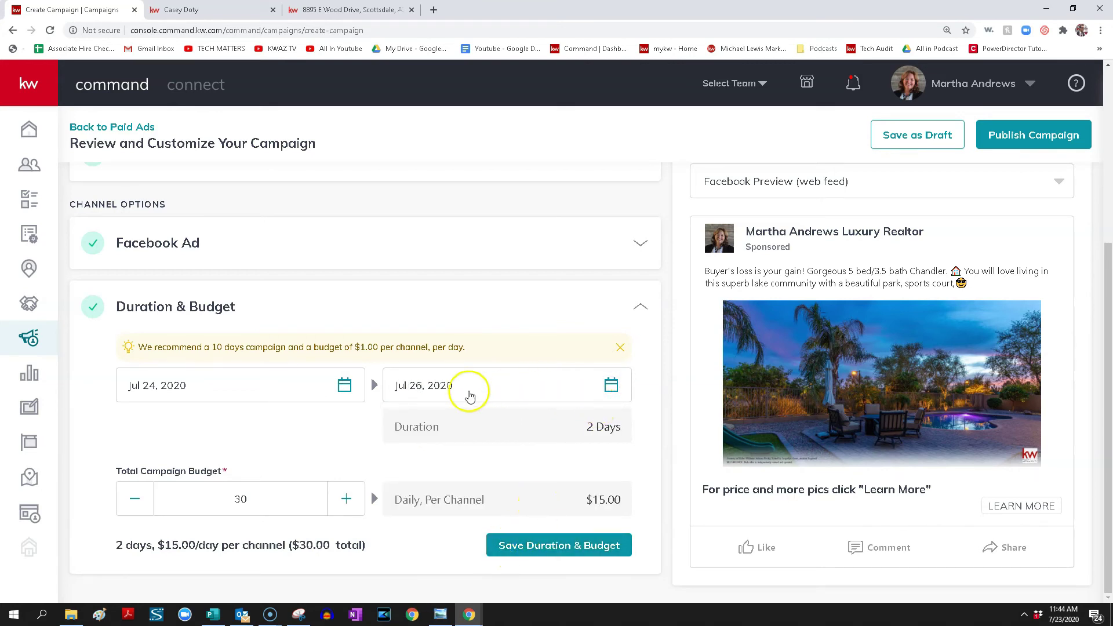
pyautogui.click(610, 385)
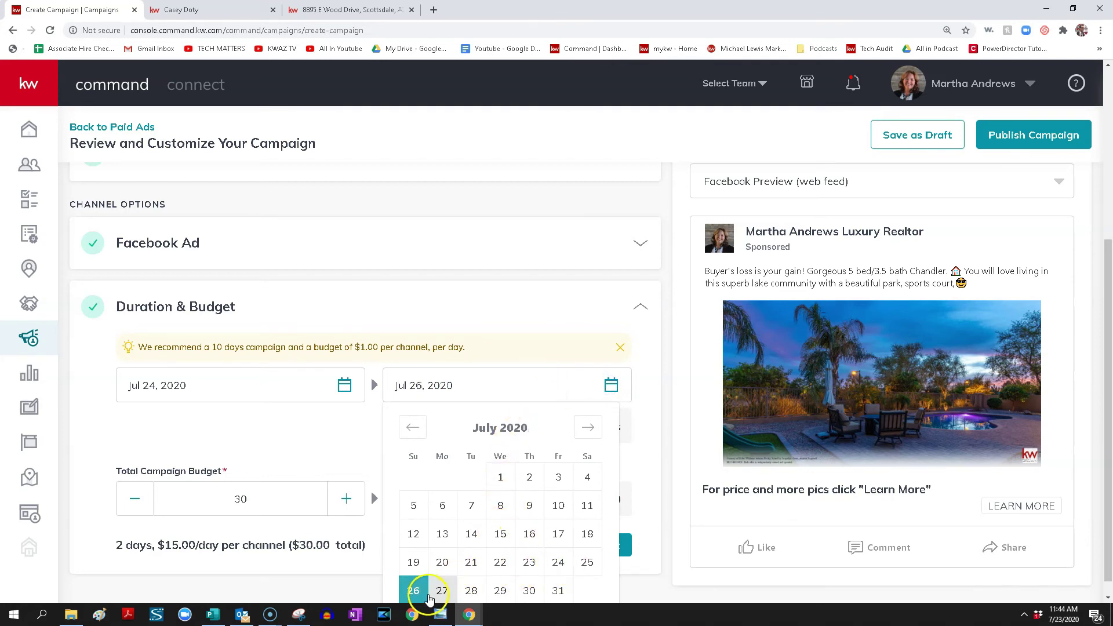
pyautogui.click(440, 592)
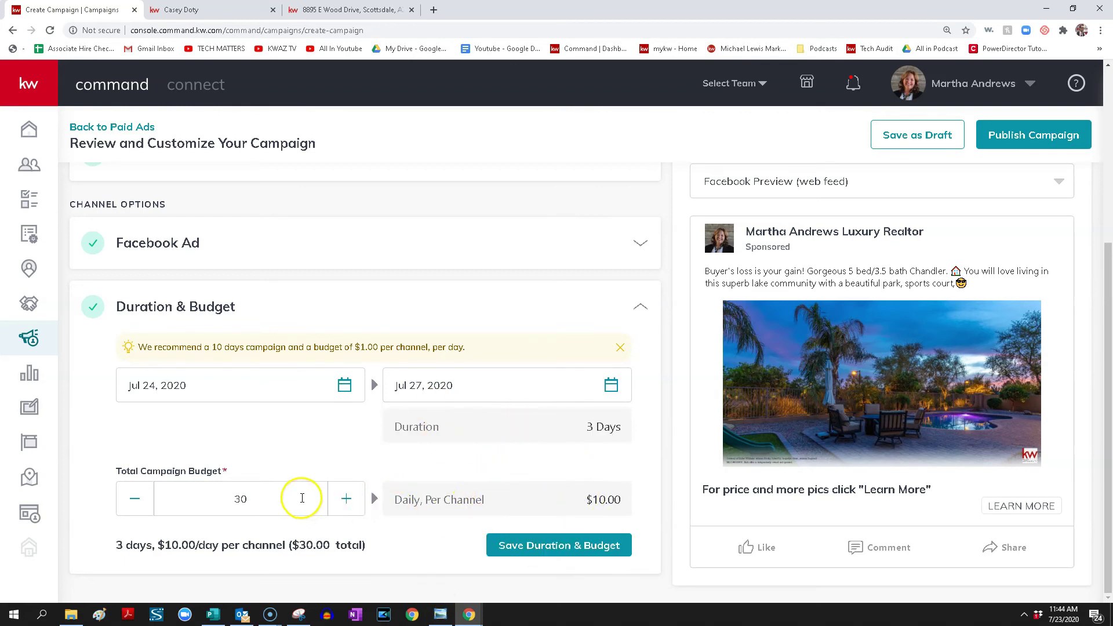
pyautogui.moveTo(251, 502); pyautogui.dragTo(179, 513)
pyautogui.write('9')
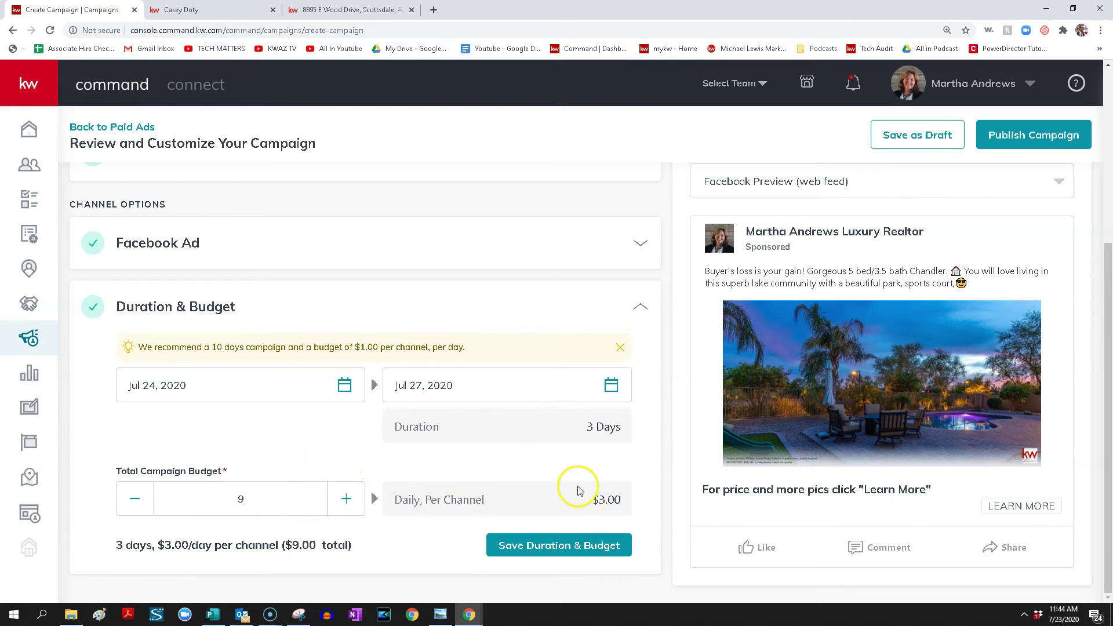
pyautogui.click(559, 544)
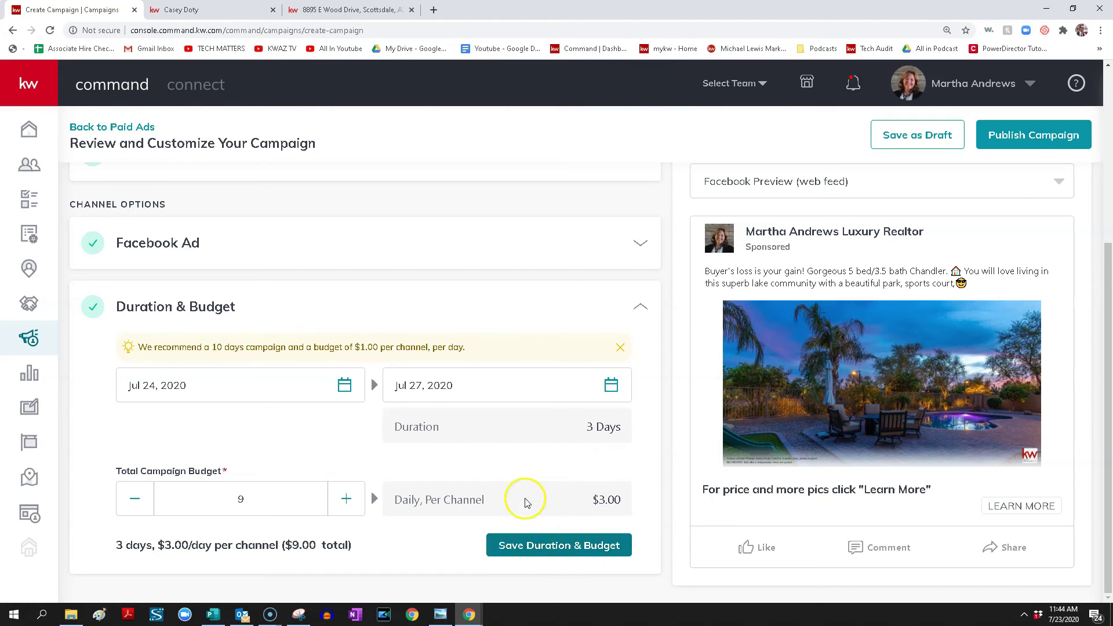
pyautogui.click(547, 550)
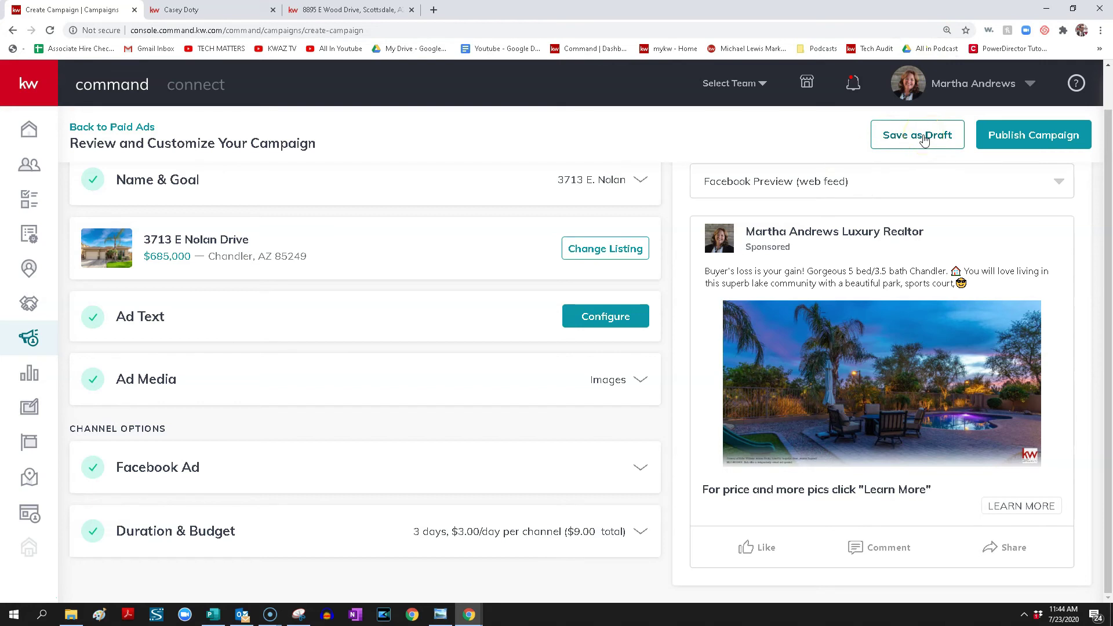
# Leave the unpublished campaign and return to the Paid Ads list
pyautogui.click(1018, 139)
pyautogui.click(114, 125)
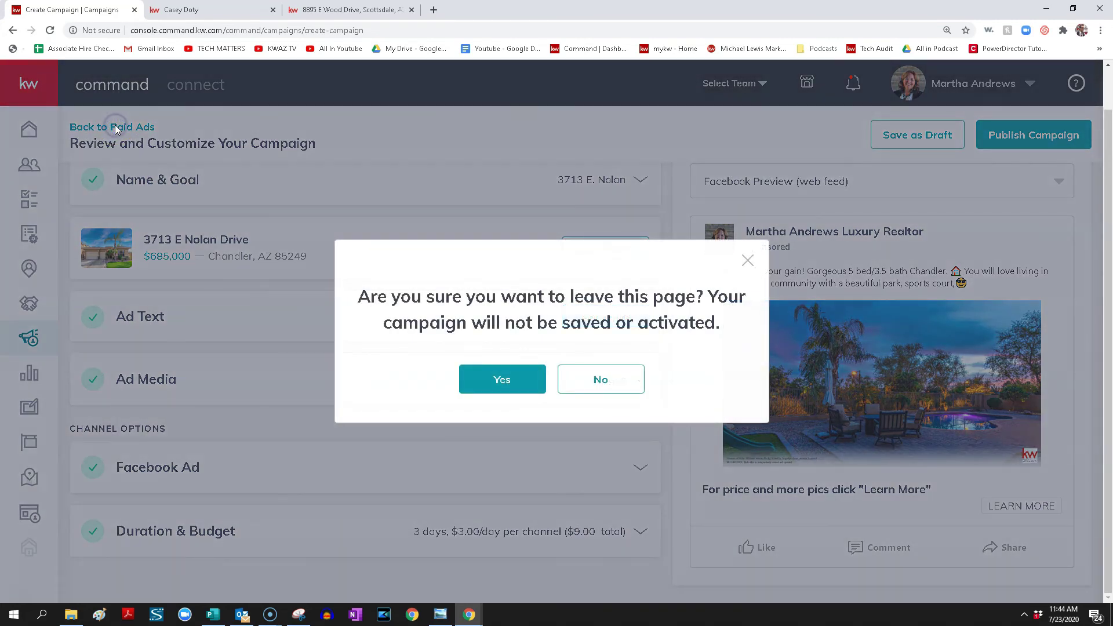
pyautogui.click(467, 376)
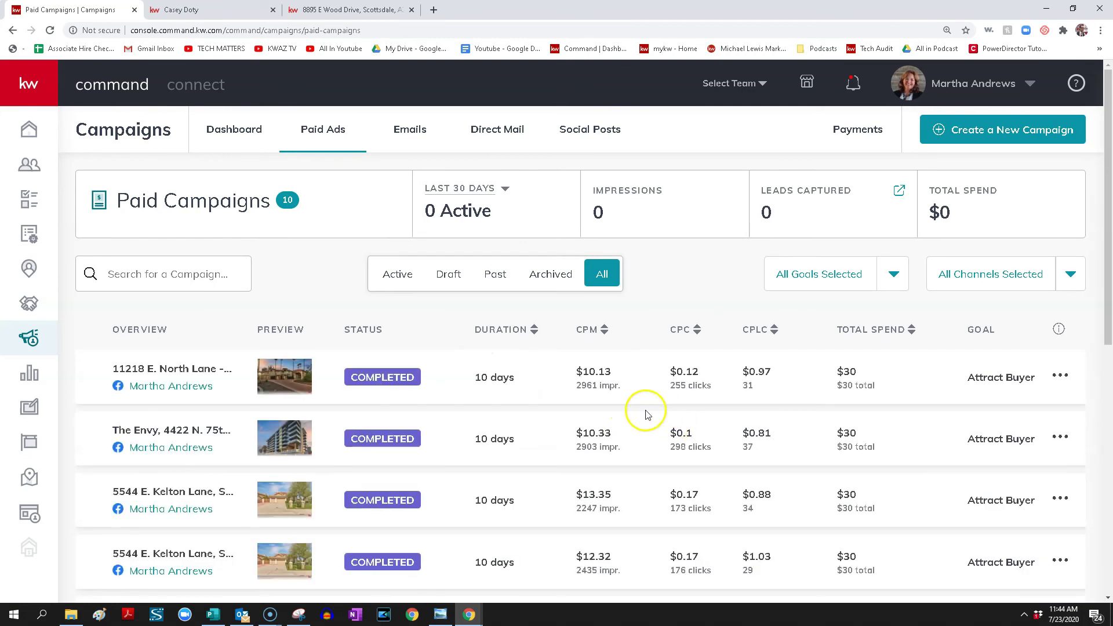
# Read the CPM and CPC explanations in the Campaigns FAQ
pyautogui.click(1059, 328)
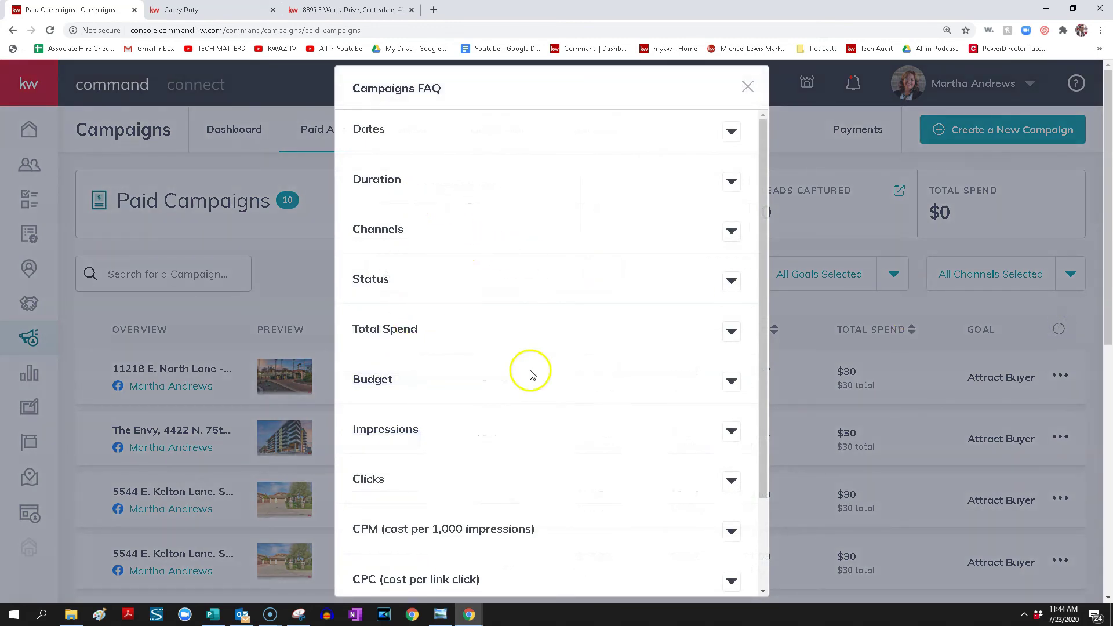
pyautogui.scroll(-2, 551, 376)
pyautogui.click(732, 420)
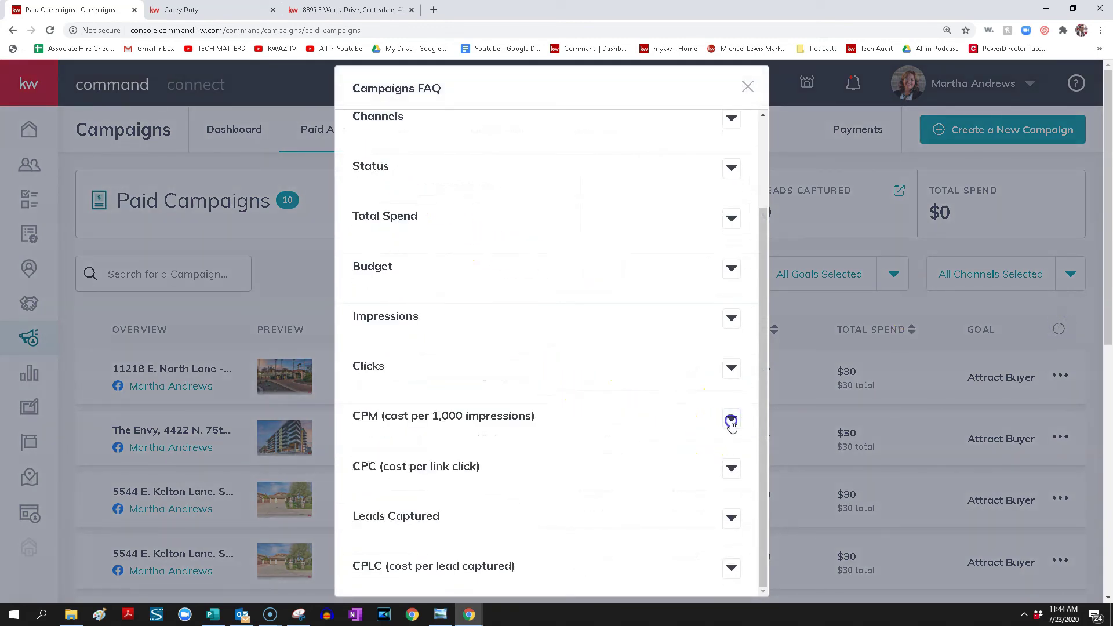
pyautogui.scroll(-1, 432, 467)
pyautogui.scroll(-1, 430, 463)
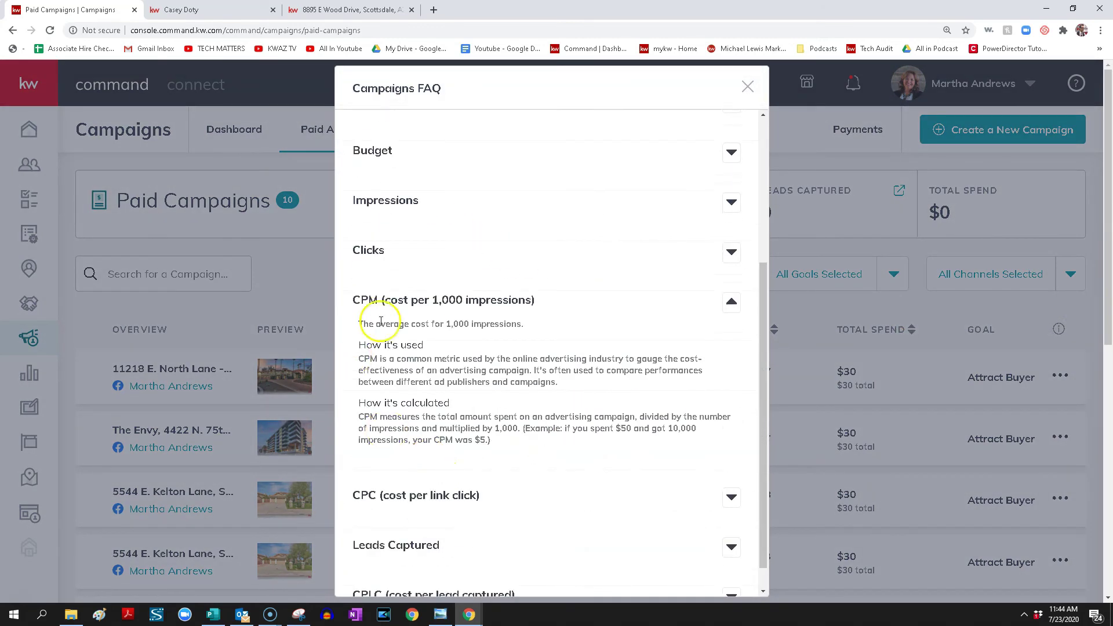
pyautogui.click(730, 497)
pyautogui.scroll(-2, 509, 495)
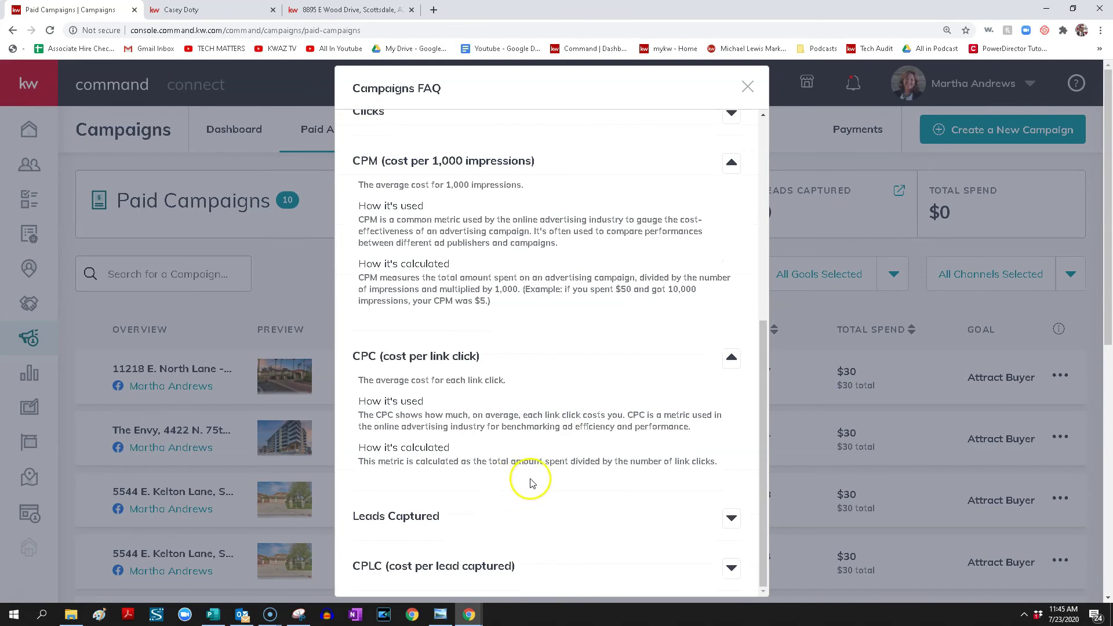
pyautogui.scroll(-2, 525, 493)
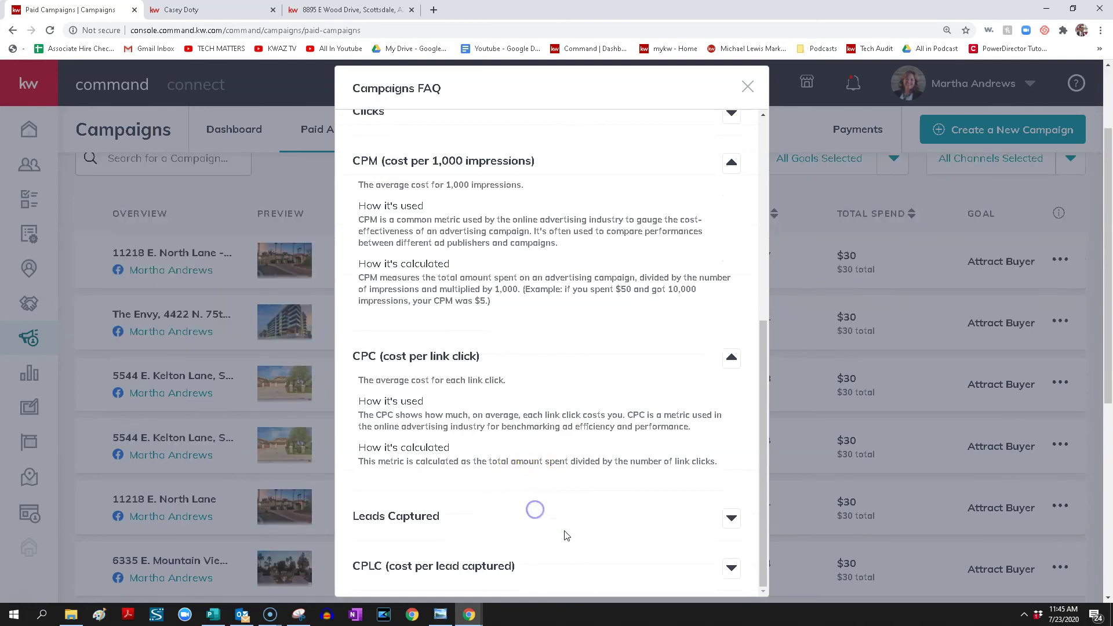
pyautogui.click(748, 86)
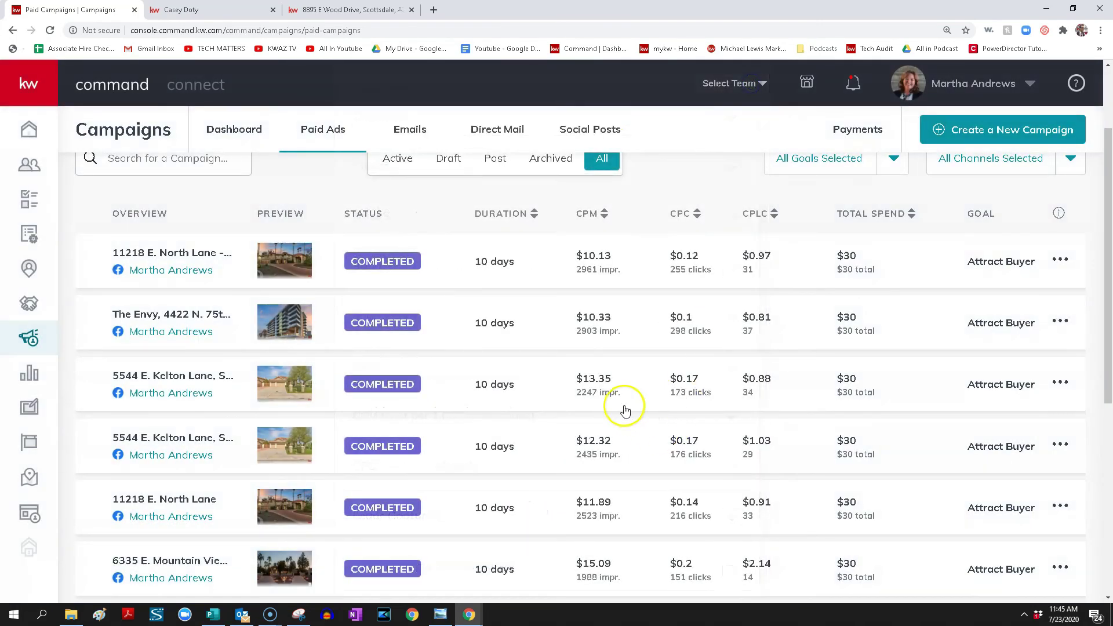
# Open the 31 leads from the top North Lane campaign in Contacts
pyautogui.scroll(2, 621, 410)
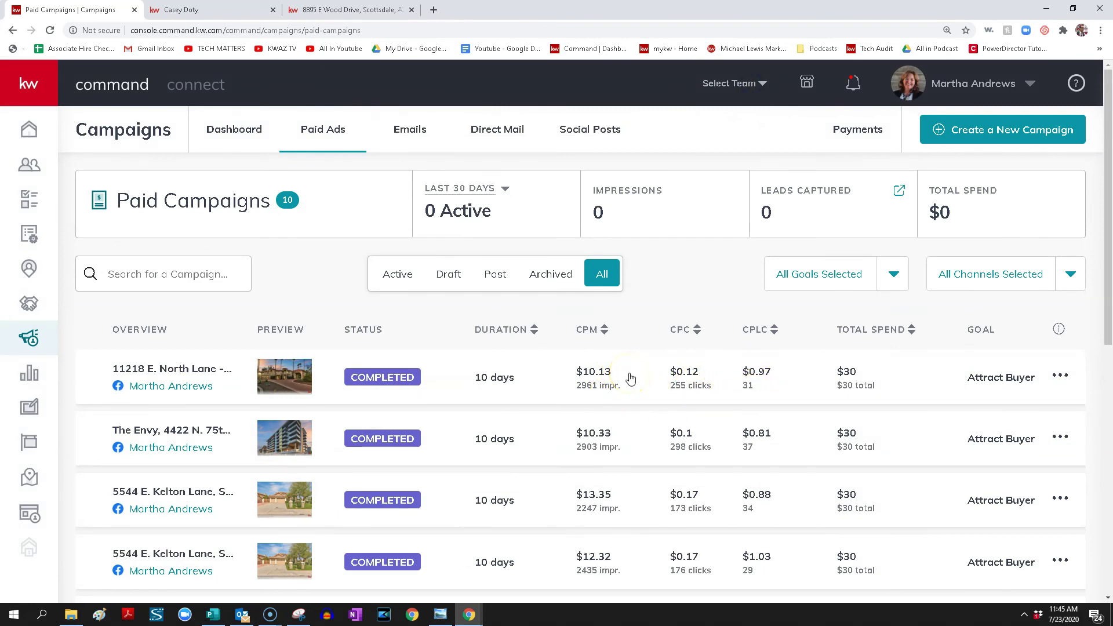
pyautogui.click(614, 401)
pyautogui.click(671, 372)
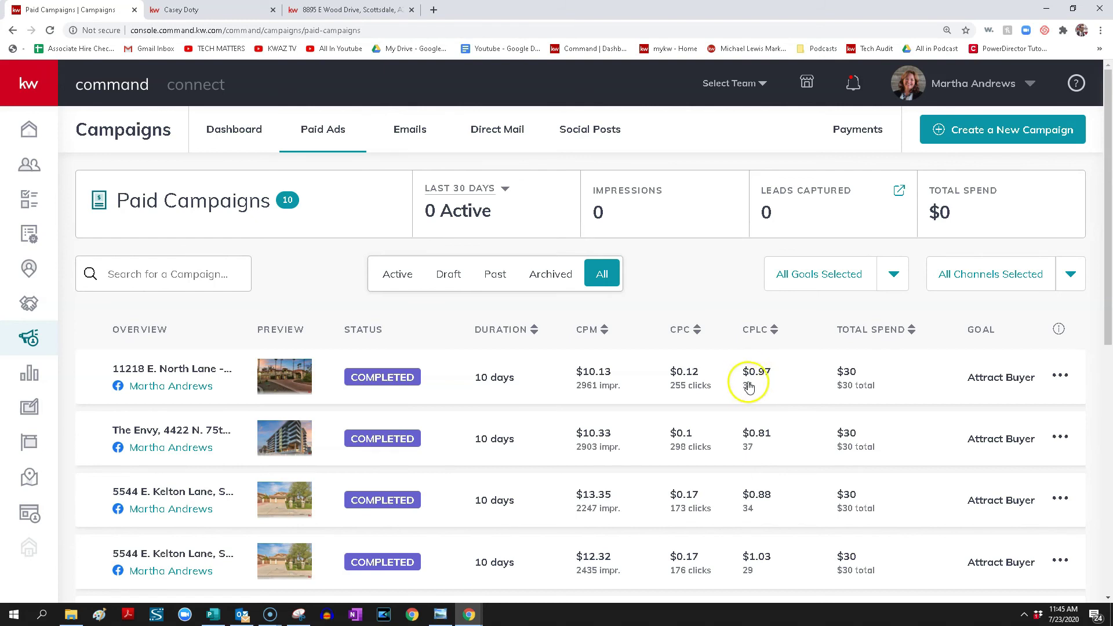
pyautogui.click(749, 386)
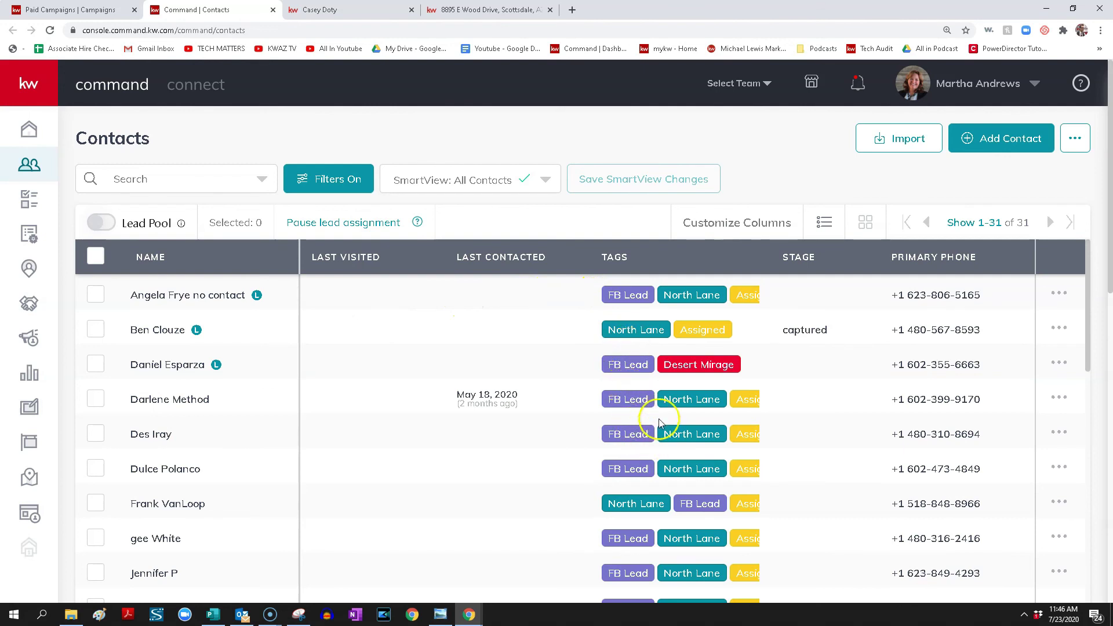
# Open the top Facebook Ad Lead in the Home dashboard's Recent Leads, then return to Contacts
pyautogui.click(711, 402)
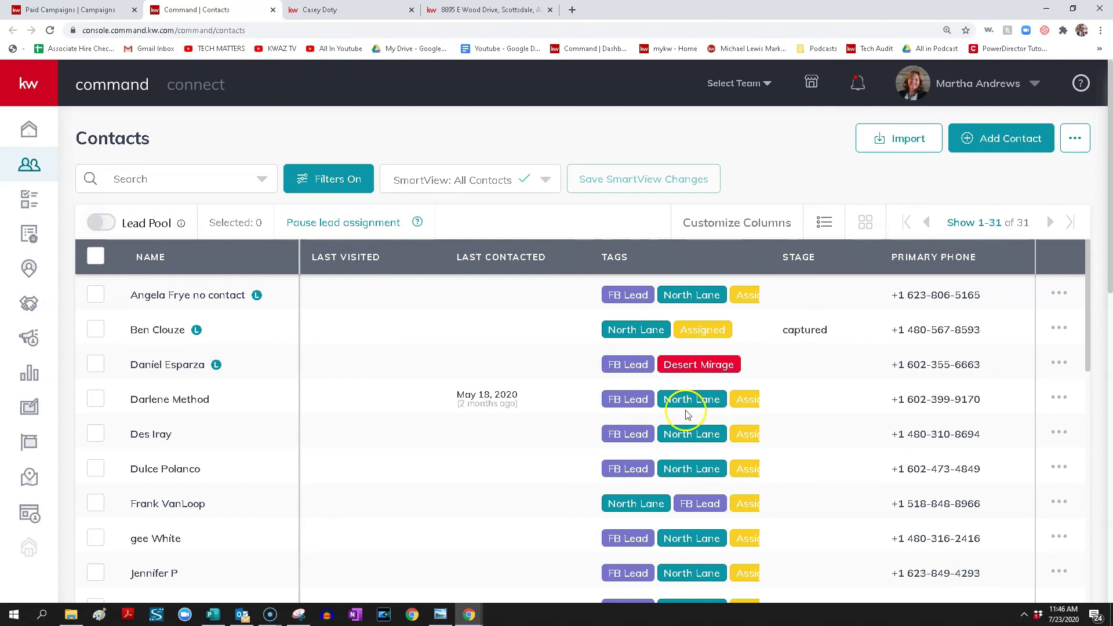
pyautogui.click(29, 138)
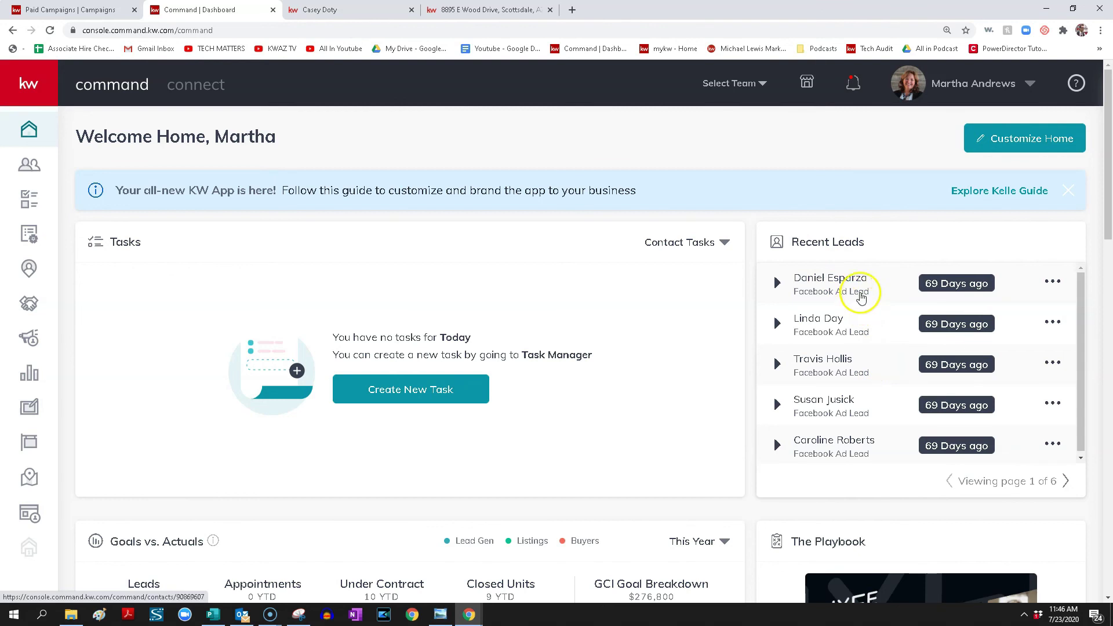
pyautogui.click(1053, 281)
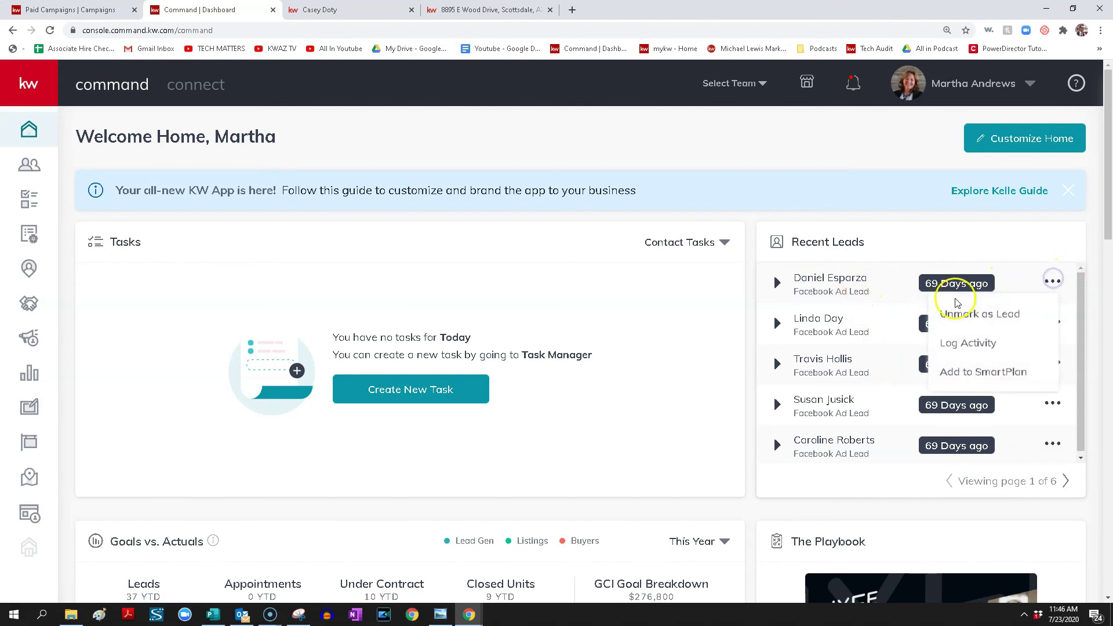
pyautogui.click(835, 283)
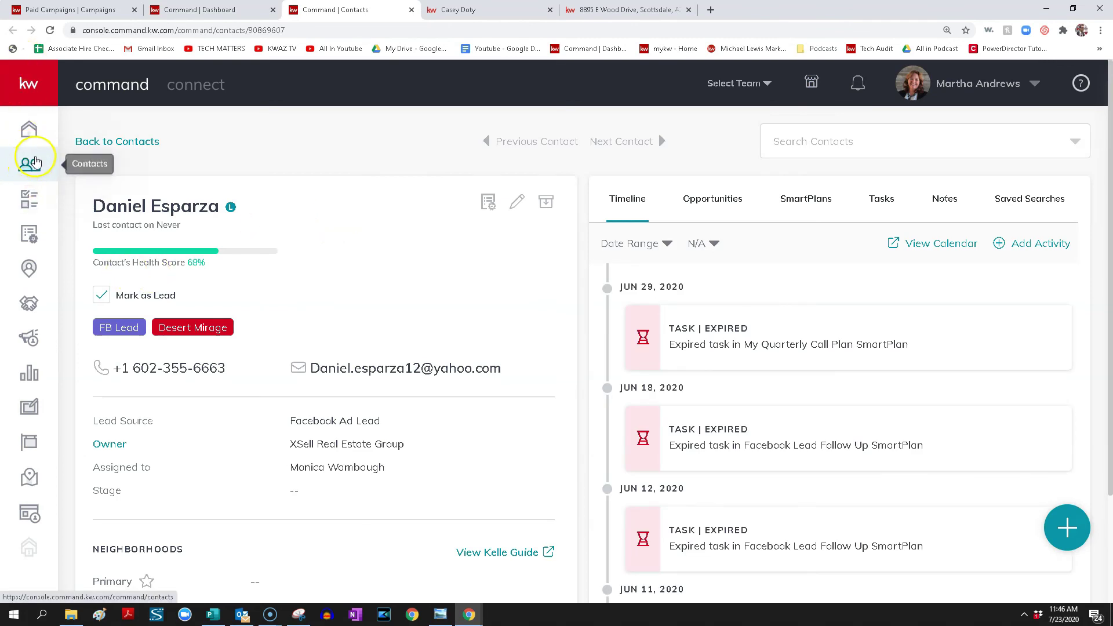
pyautogui.click(34, 164)
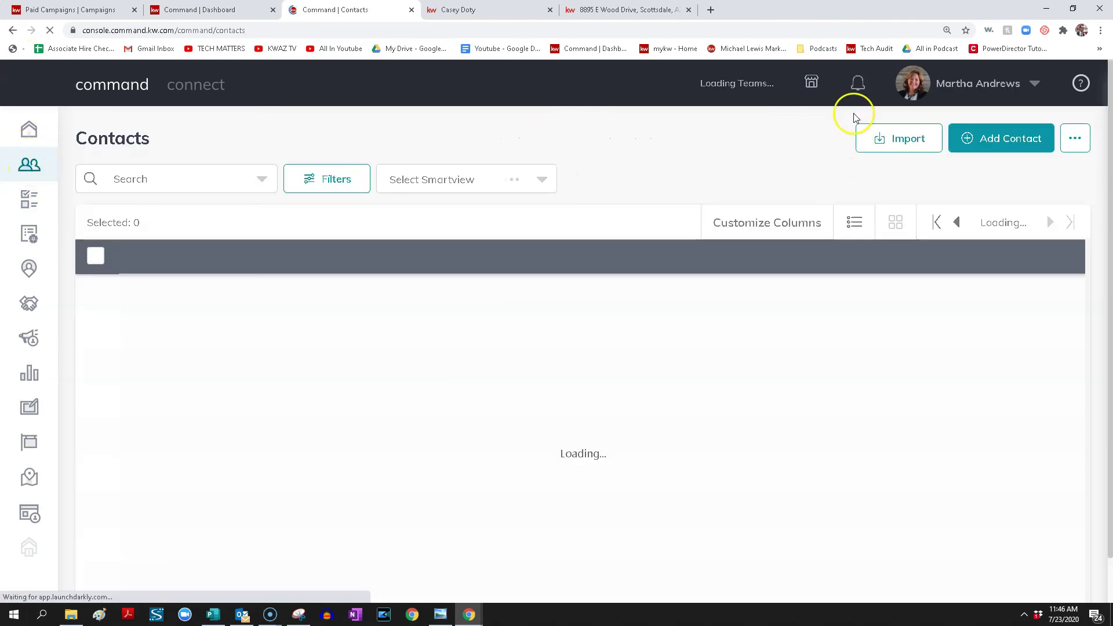